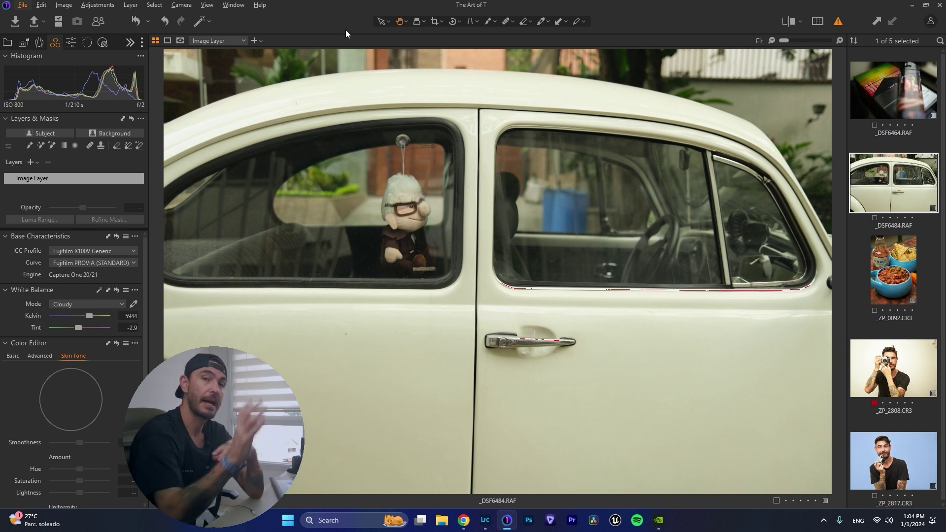
Try the Fujifilm ACROS curve on the car photo and set the curve back to Fujifilm PROVIA (STANDARD)
{"action": "left_click", "coordinate": [485, 520]}
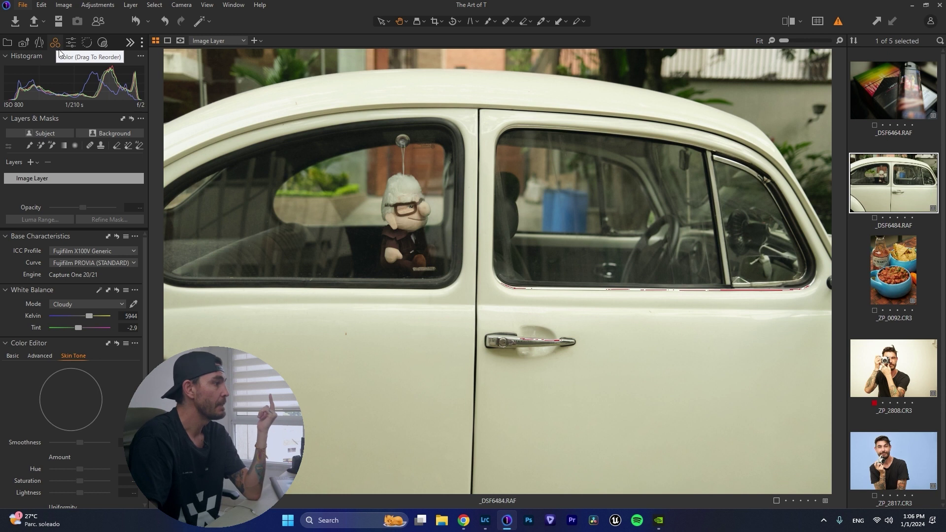
{"action": "left_click", "coordinate": [63, 264]}
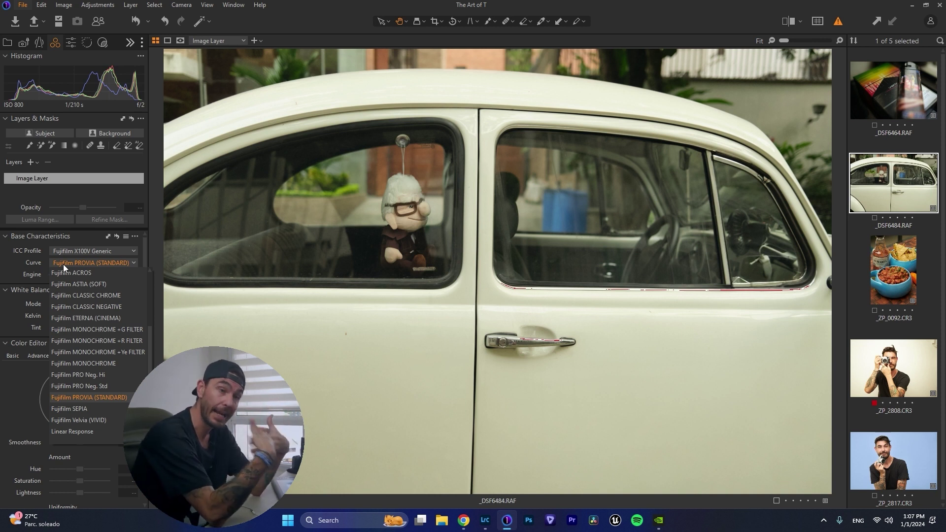
{"action": "left_click", "coordinate": [72, 273]}
{"action": "left_click", "coordinate": [78, 260]}
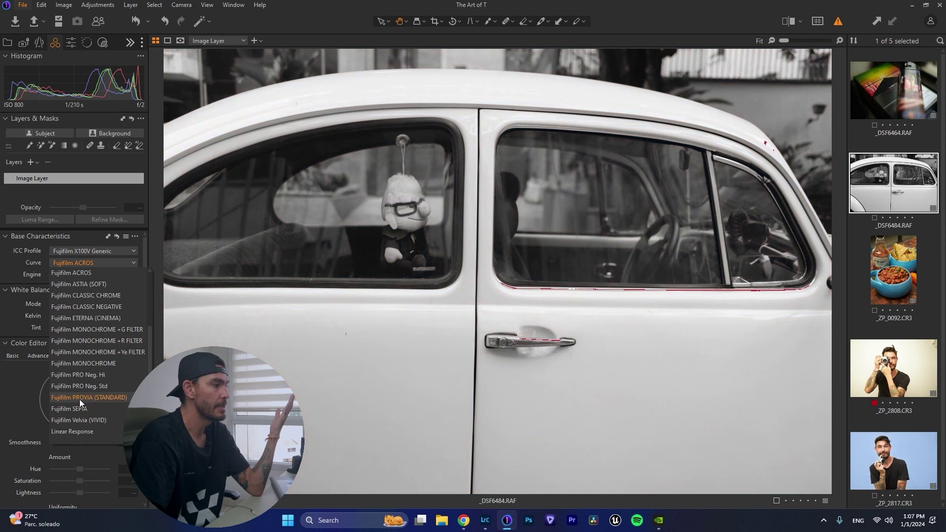
{"action": "left_click", "coordinate": [98, 396]}
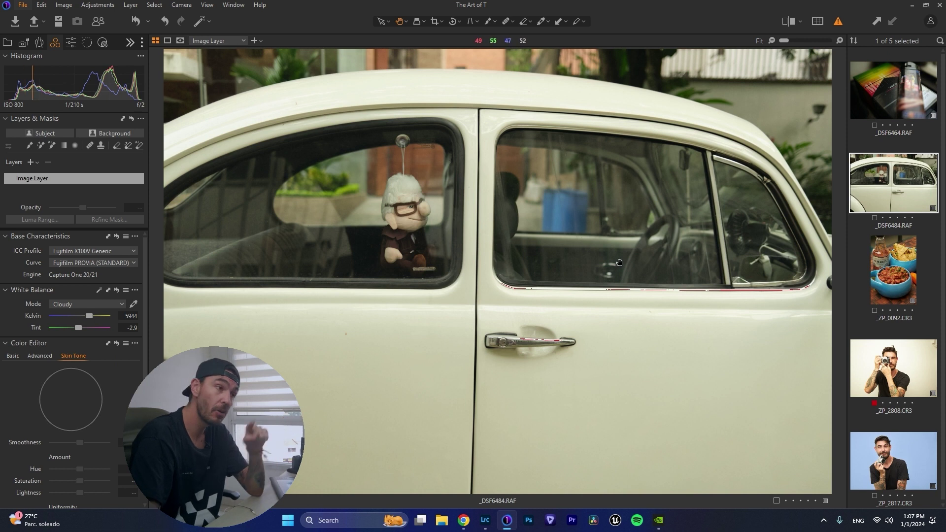
Switch to Lightroom Classic and open the profile browser at the Camera Matching profiles for the car photo
{"action": "left_click", "coordinate": [487, 522]}
{"action": "left_click", "coordinate": [33, 486]}
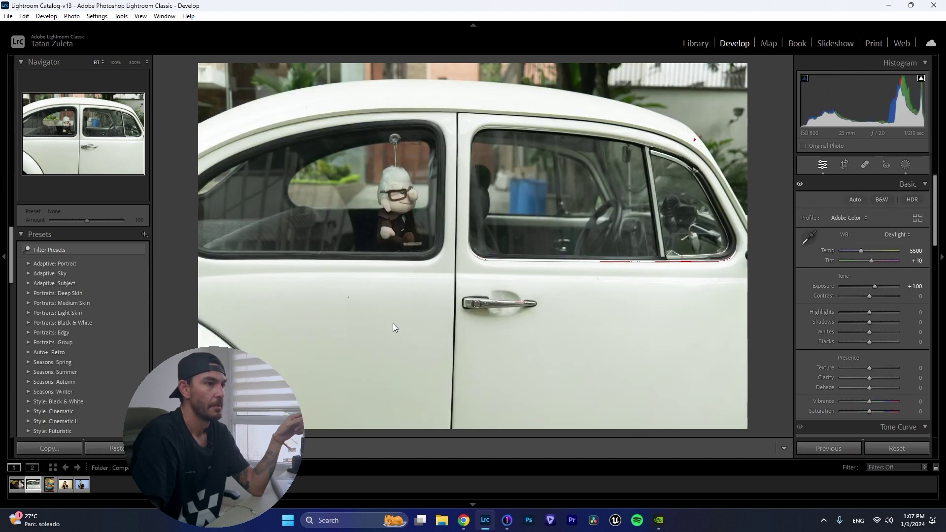
{"action": "left_click", "coordinate": [843, 221]}
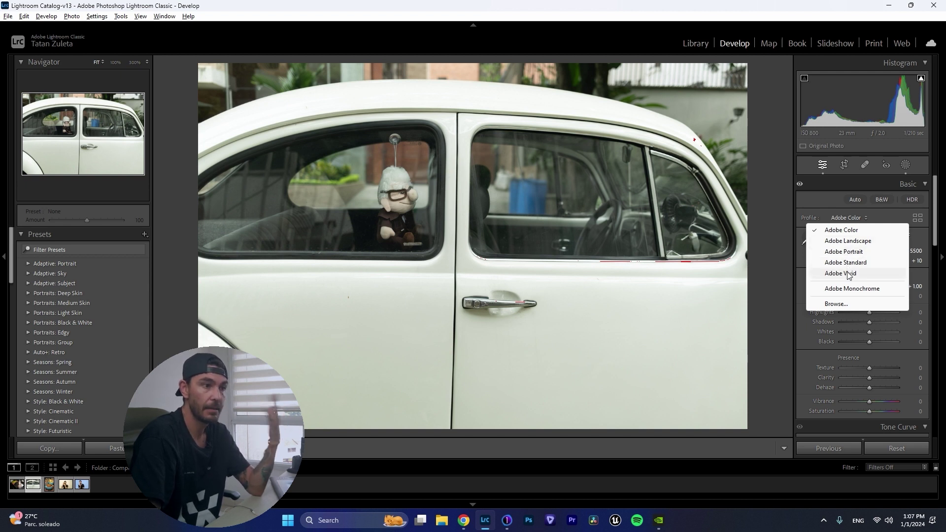
{"action": "left_click", "coordinate": [838, 305]}
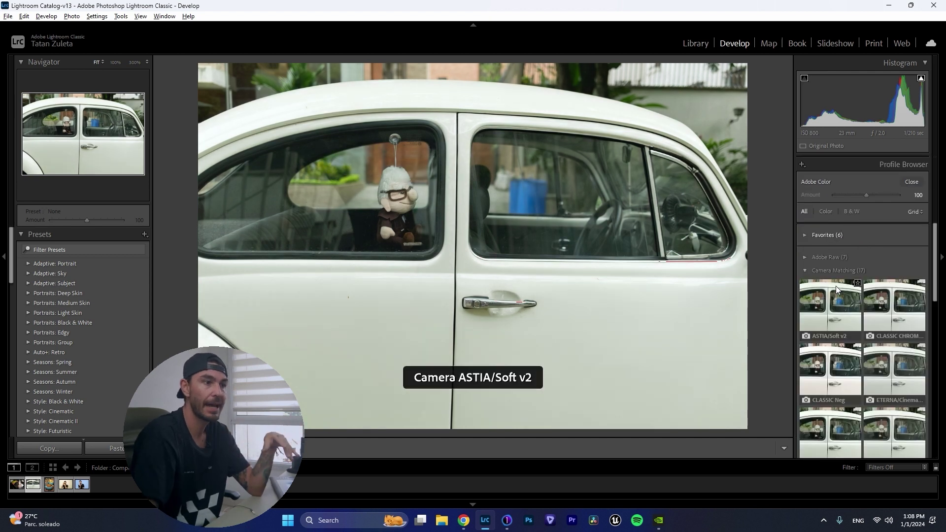
{"action": "left_click", "coordinate": [837, 294]}
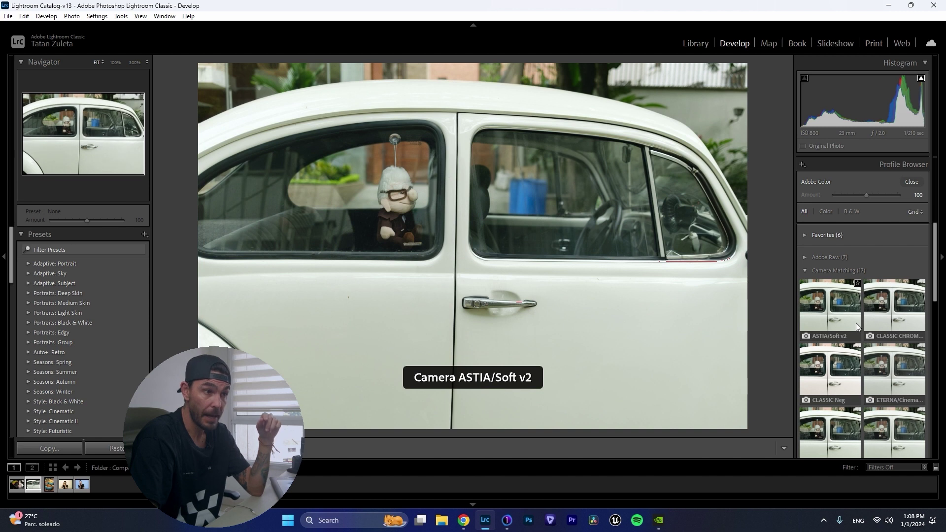
Try the ACROS+R v2 and Monochrome+R v2 camera matching profiles on the car photo
{"action": "scroll", "coordinate": [857, 326], "scroll_direction": "down", "scroll_amount": 4}
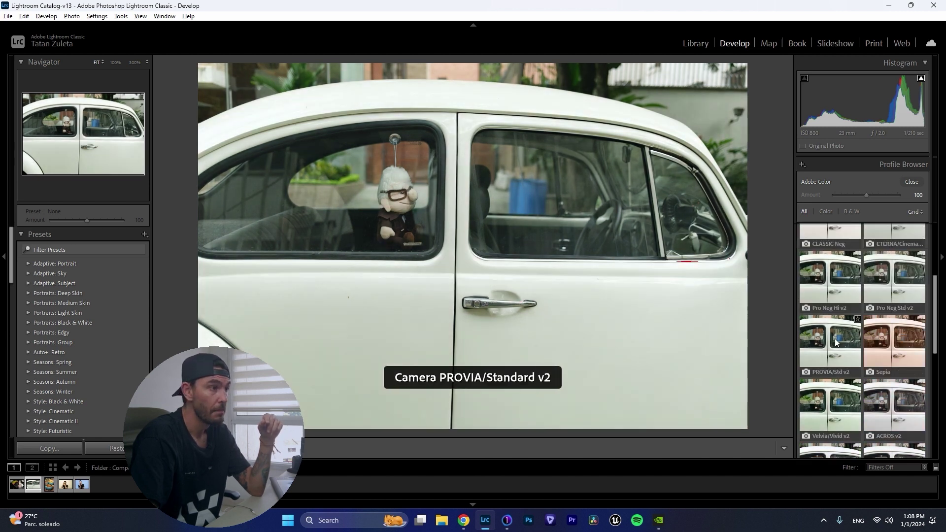
{"action": "scroll", "coordinate": [887, 389], "scroll_direction": "down", "scroll_amount": 2}
{"action": "left_click", "coordinate": [890, 400]}
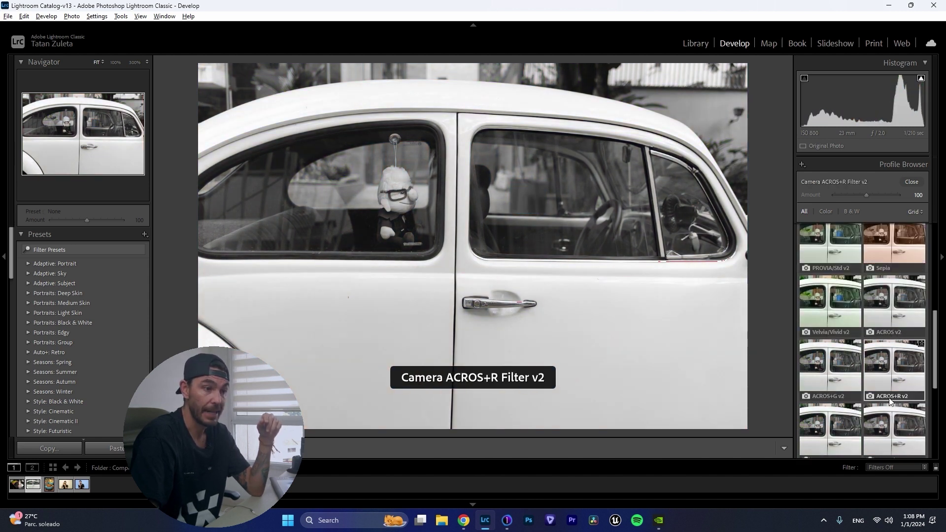
{"action": "scroll", "coordinate": [890, 390], "scroll_direction": "down", "scroll_amount": 2}
{"action": "left_click", "coordinate": [901, 370]}
Preview the camera matching profiles on the car photo and apply PROVIA/Std v2
{"action": "scroll", "coordinate": [836, 374], "scroll_direction": "up", "scroll_amount": 3}
{"action": "scroll", "coordinate": [837, 376], "scroll_direction": "up", "scroll_amount": 4}
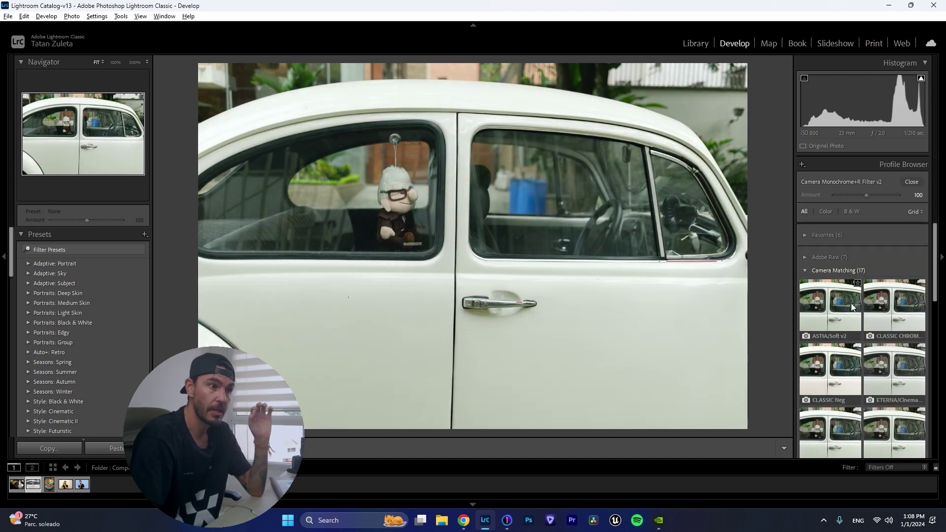
{"action": "scroll", "coordinate": [851, 304], "scroll_direction": "down", "scroll_amount": 3}
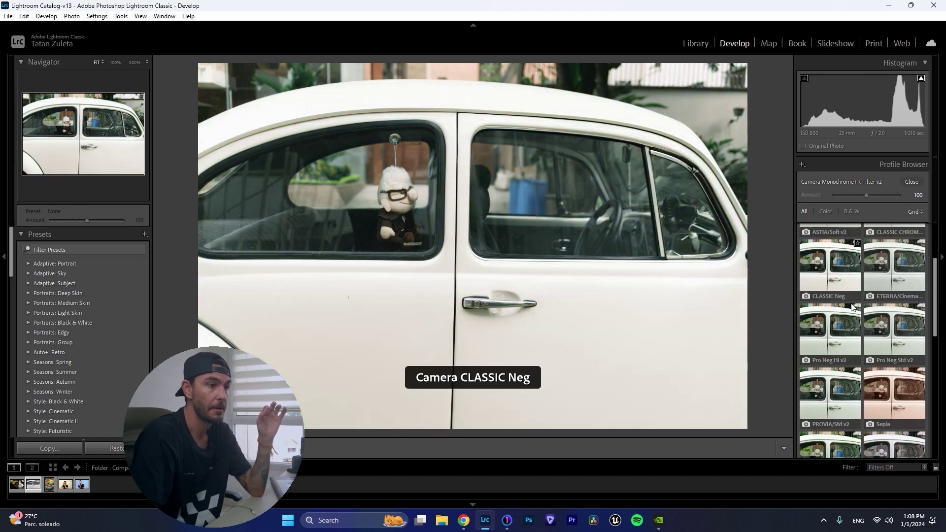
{"action": "scroll", "coordinate": [851, 303], "scroll_direction": "down", "scroll_amount": 2}
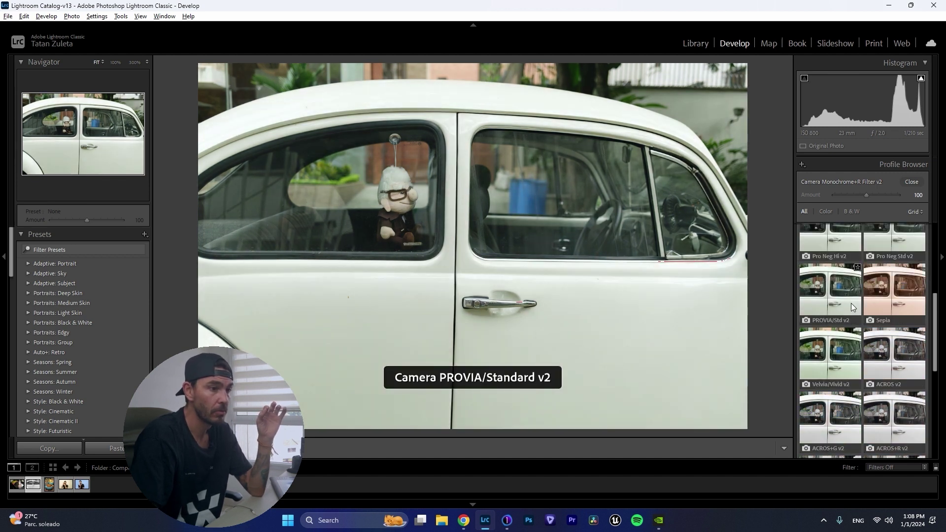
{"action": "scroll", "coordinate": [851, 303], "scroll_direction": "down", "scroll_amount": 1}
{"action": "scroll", "coordinate": [852, 307], "scroll_direction": "down", "scroll_amount": 2}
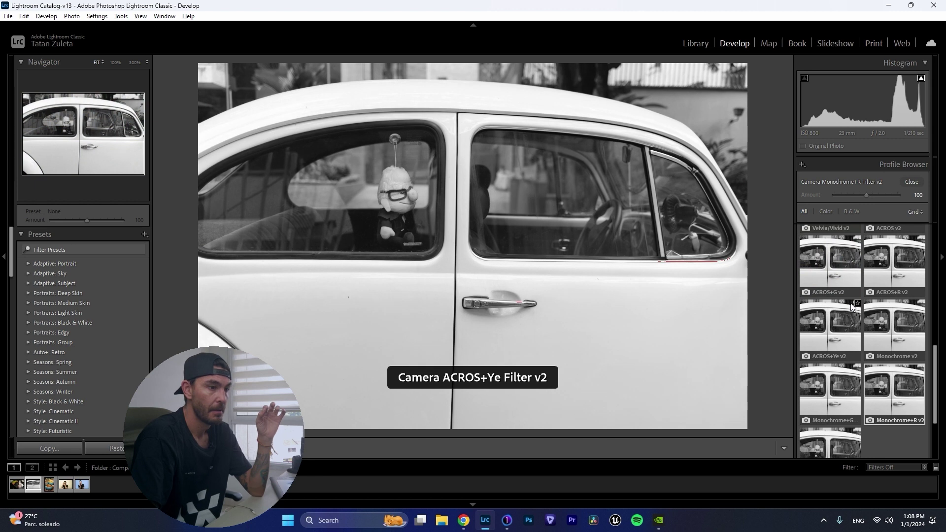
{"action": "scroll", "coordinate": [851, 308], "scroll_direction": "up", "scroll_amount": 4}
{"action": "scroll", "coordinate": [849, 308], "scroll_direction": "up", "scroll_amount": 2}
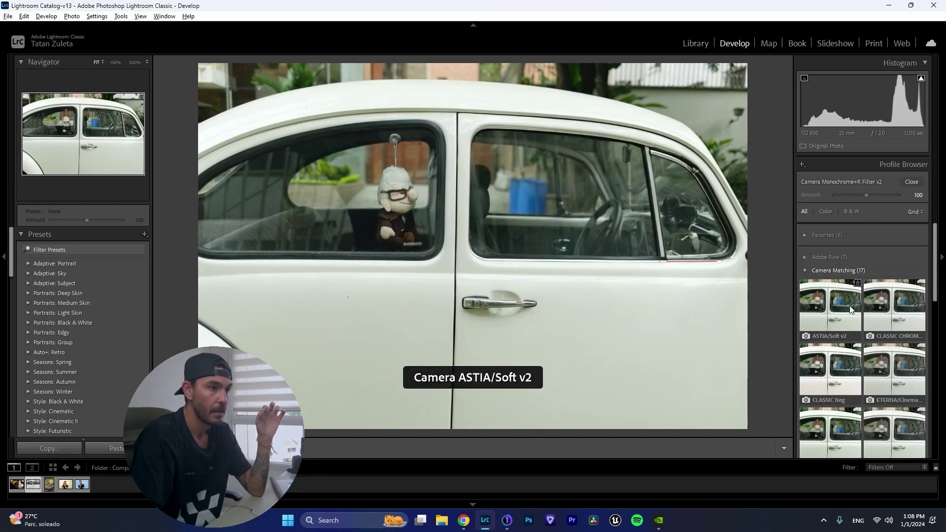
{"action": "scroll", "coordinate": [849, 309], "scroll_direction": "down", "scroll_amount": 1}
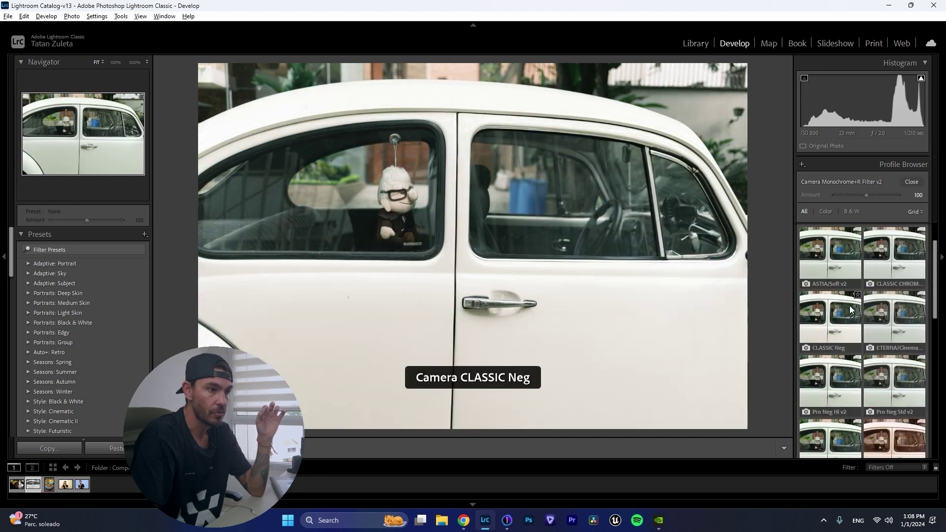
{"action": "scroll", "coordinate": [849, 309], "scroll_direction": "down", "scroll_amount": 1}
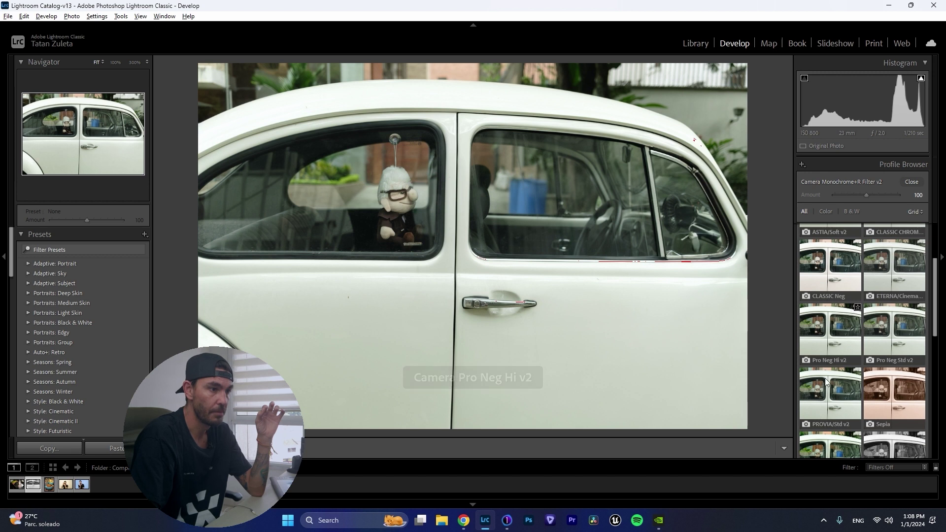
{"action": "left_click", "coordinate": [820, 400]}
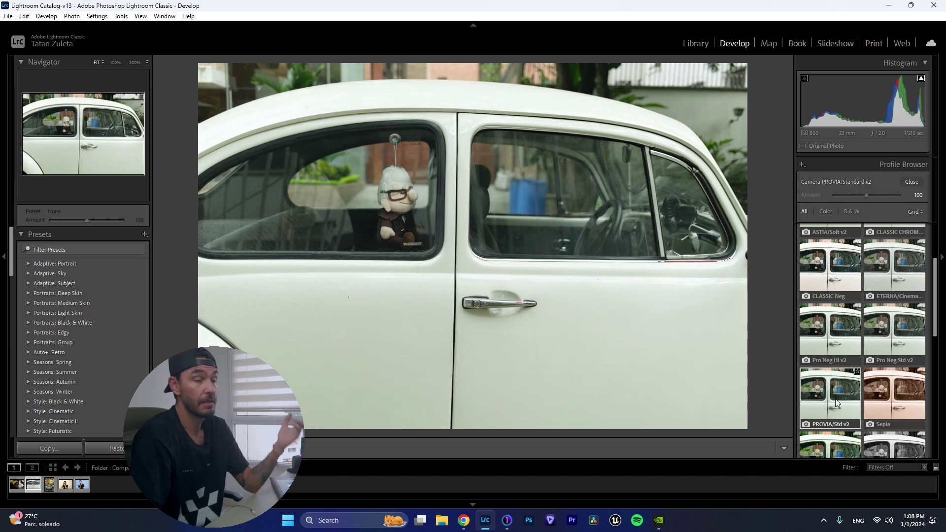
Compare the car photo's PROVIA rendering by alternating between Capture One and Lightroom Classic
{"action": "left_click", "coordinate": [508, 520]}
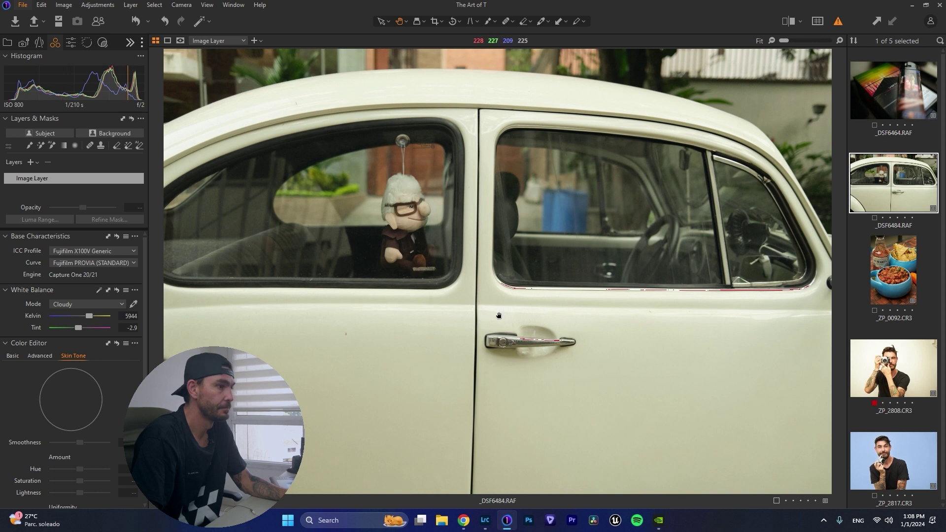
{"action": "left_click", "coordinate": [486, 521]}
{"action": "left_click", "coordinate": [507, 520]}
{"action": "left_click", "coordinate": [486, 520]}
{"action": "left_click", "coordinate": [507, 520]}
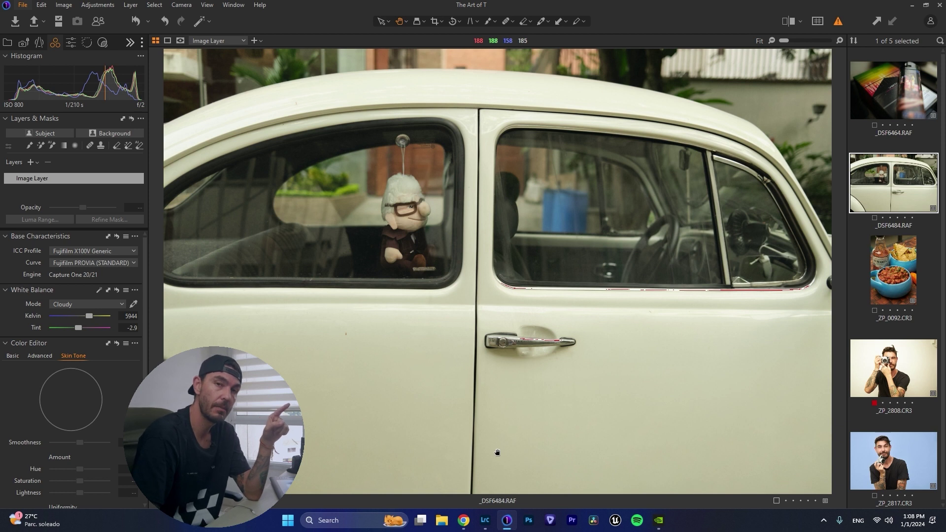
{"action": "mouse_move", "coordinate": [486, 526]}
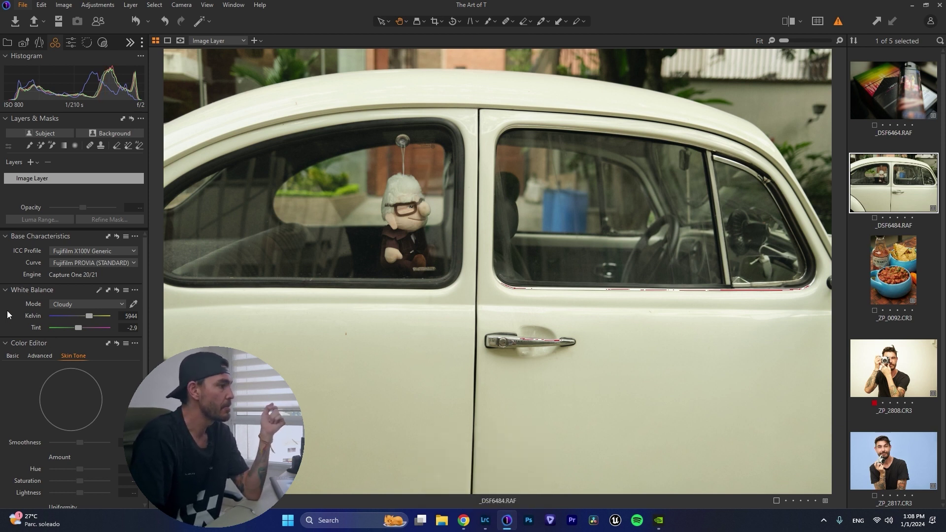
Reselect the Cloudy white balance in Capture One and set the same photo's white balance to Cloudy in Lightroom Classic
{"action": "left_click", "coordinate": [70, 305]}
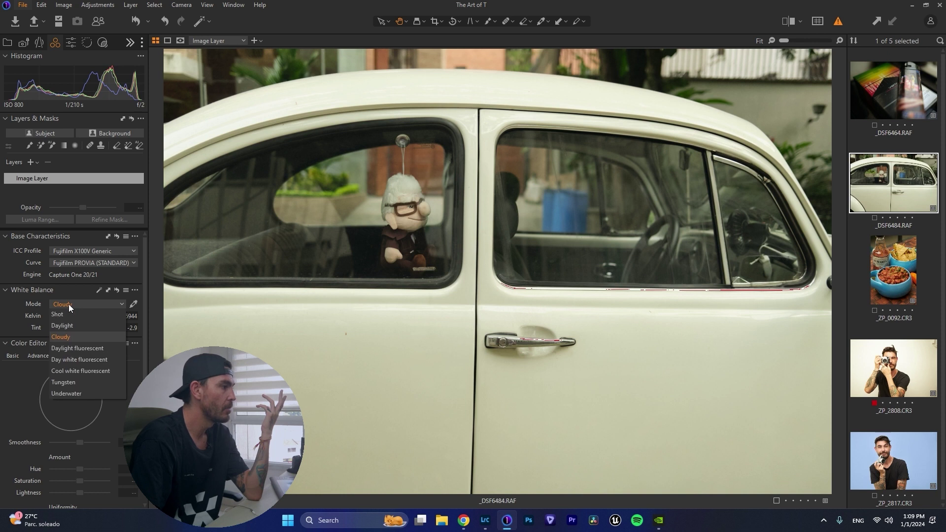
{"action": "left_click", "coordinate": [60, 338]}
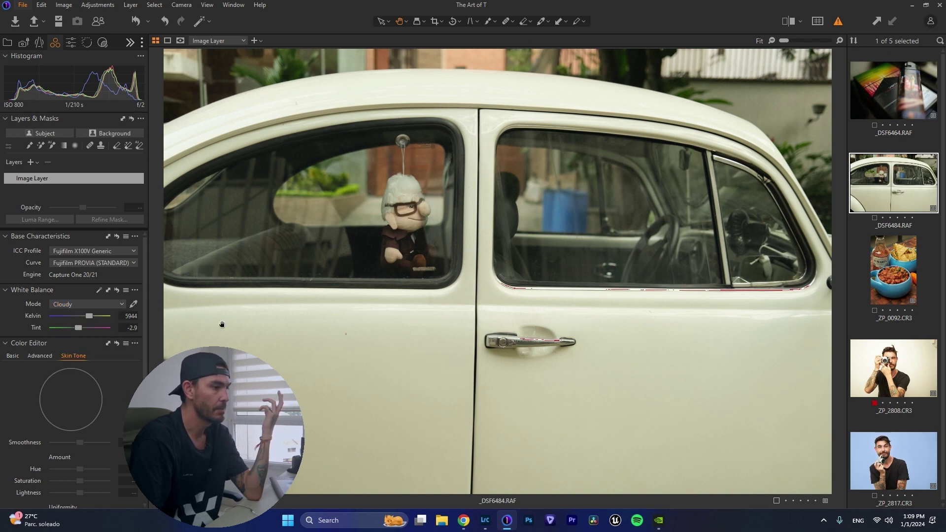
{"action": "key", "text": "alt+Tab"}
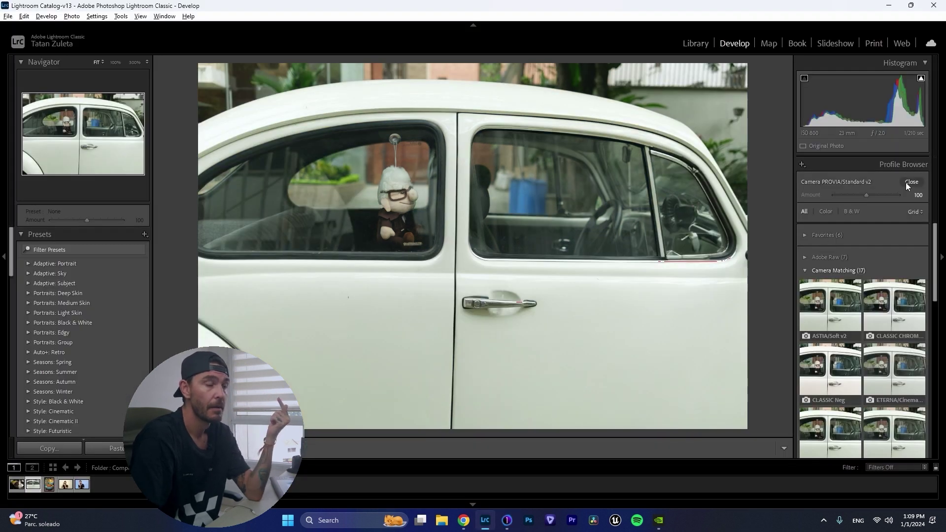
{"action": "left_click", "coordinate": [897, 235]}
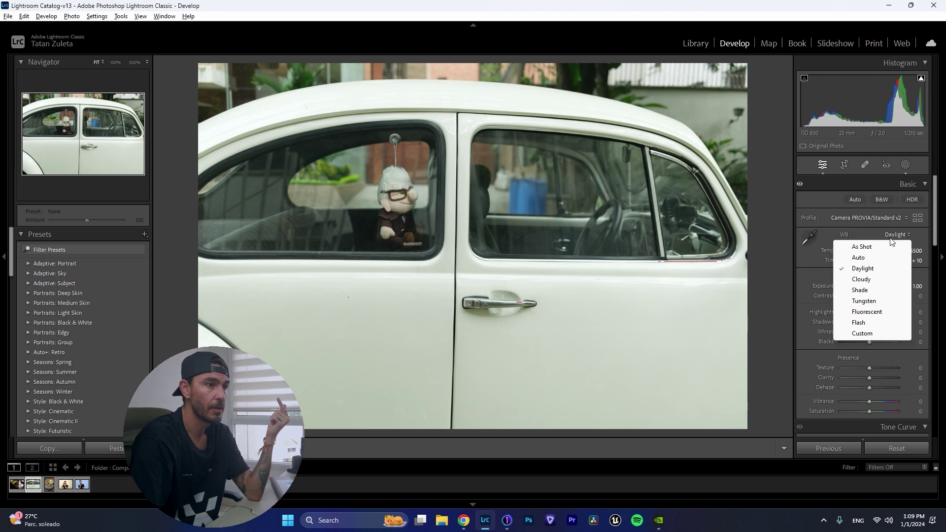
{"action": "left_click", "coordinate": [865, 279]}
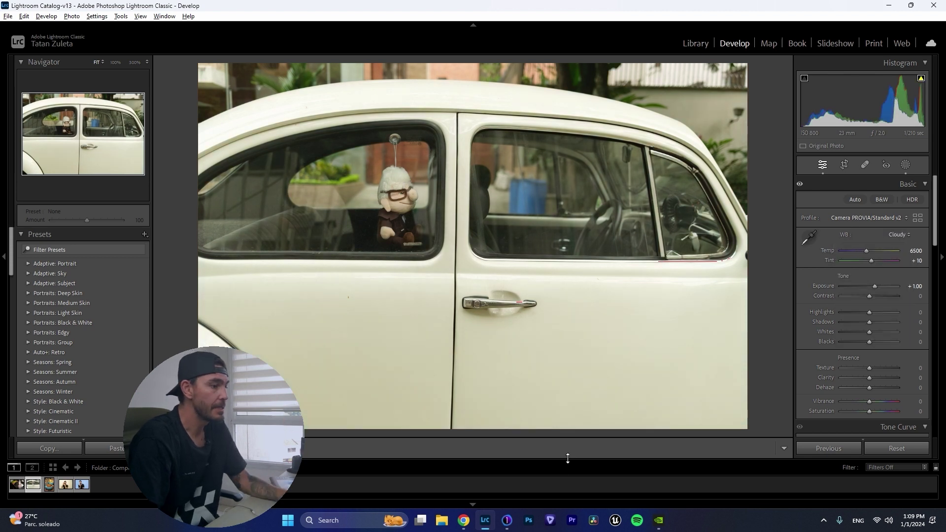
Compare the Cloudy white balance color and the temperature and tint values of the car photo between Capture One and Lightroom Classic
{"action": "left_click", "coordinate": [508, 524]}
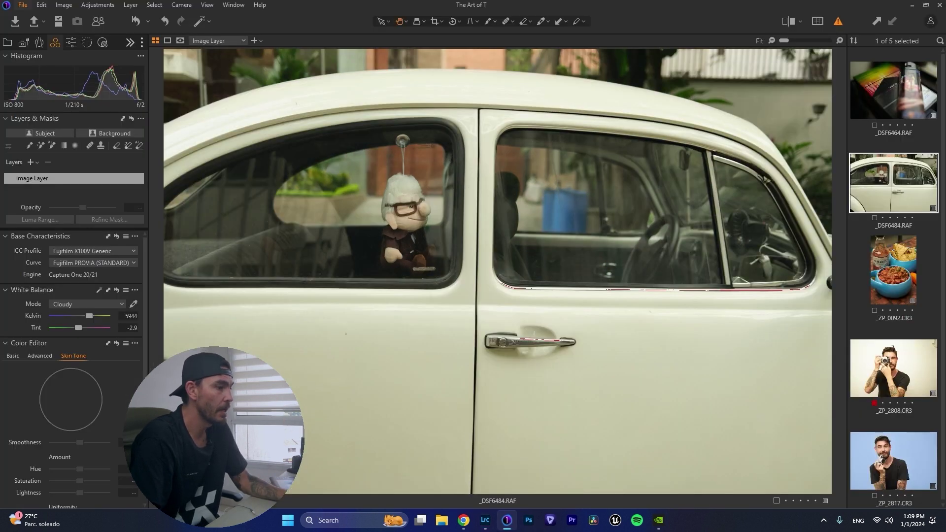
{"action": "left_click", "coordinate": [486, 524]}
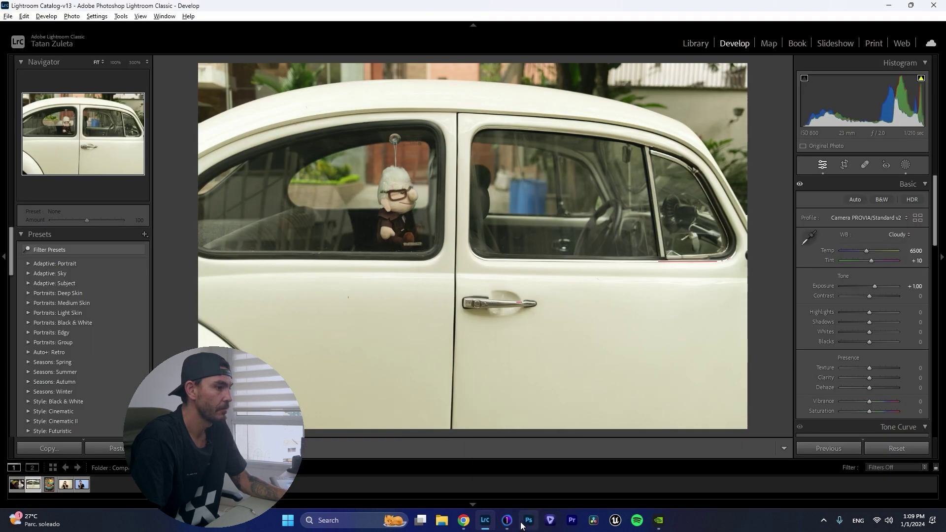
{"action": "left_click", "coordinate": [508, 523]}
{"action": "left_click", "coordinate": [486, 524]}
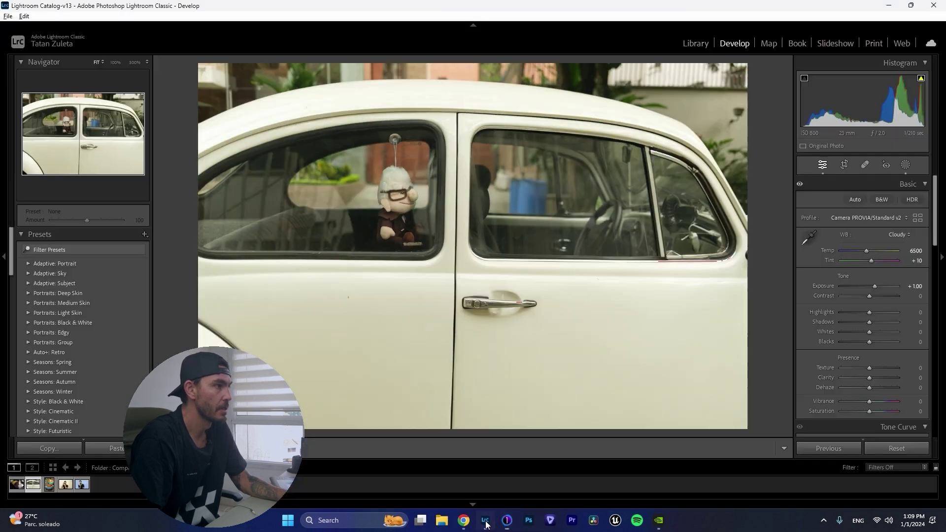
{"action": "left_click", "coordinate": [512, 526]}
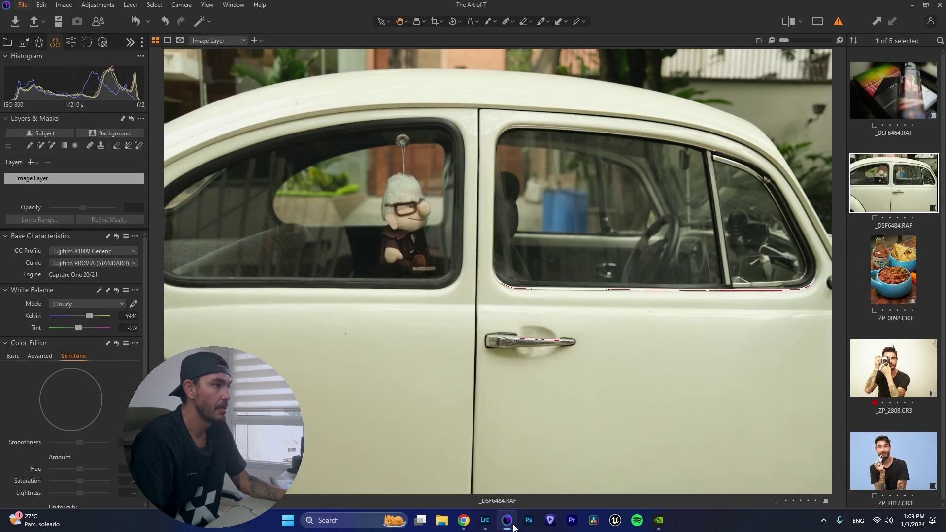
{"action": "left_click", "coordinate": [486, 525]}
{"action": "left_click", "coordinate": [513, 525]}
{"action": "left_click", "coordinate": [486, 524]}
{"action": "left_click", "coordinate": [508, 524]}
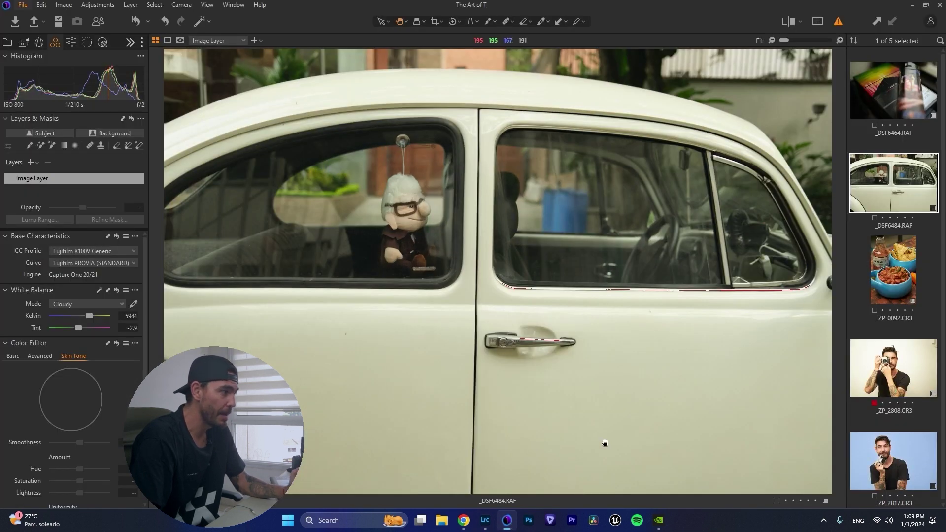
{"action": "left_click", "coordinate": [487, 525]}
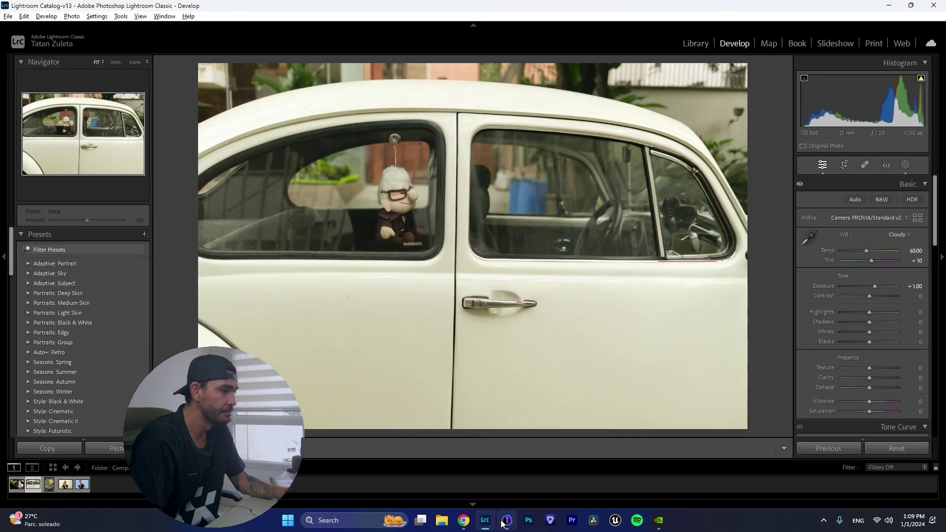
{"action": "mouse_move", "coordinate": [513, 523]}
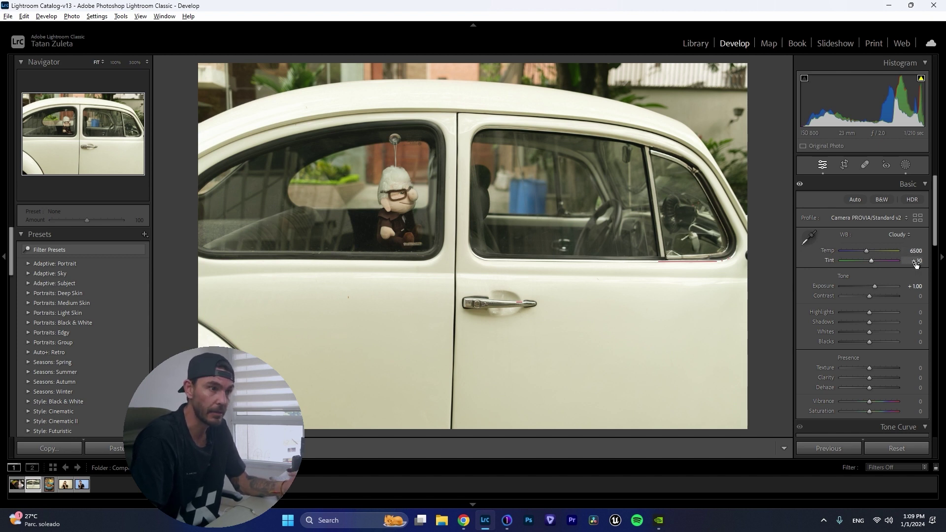
{"action": "left_click", "coordinate": [508, 521]}
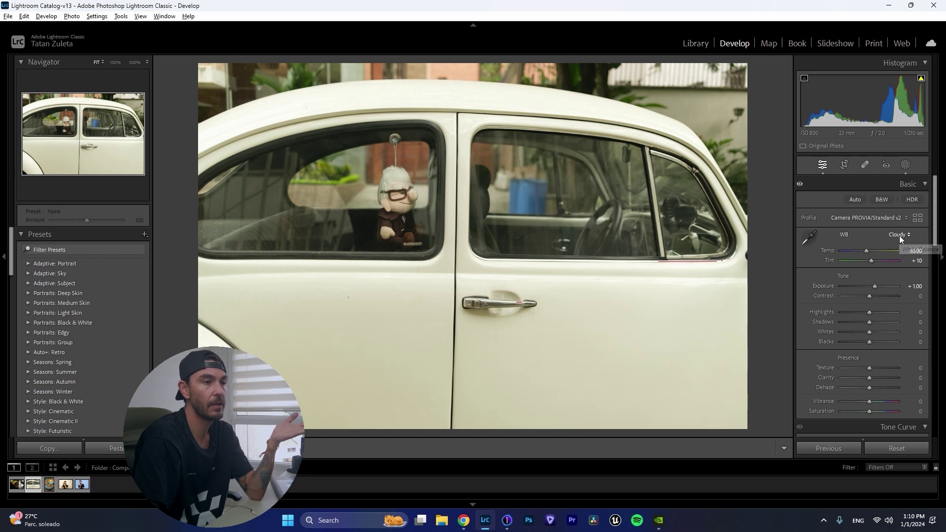
Set the car photo's white balance back to Daylight in Lightroom Classic
{"action": "left_click", "coordinate": [900, 236]}
{"action": "left_click", "coordinate": [868, 271]}
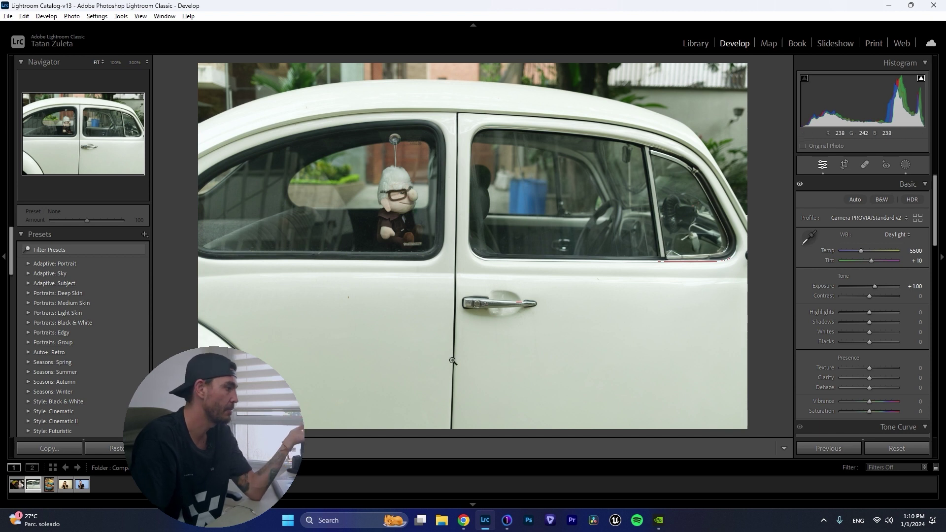
Select the food photo with the chips and beans in Lightroom Classic and set its white balance to Daylight
{"action": "left_click", "coordinate": [50, 486]}
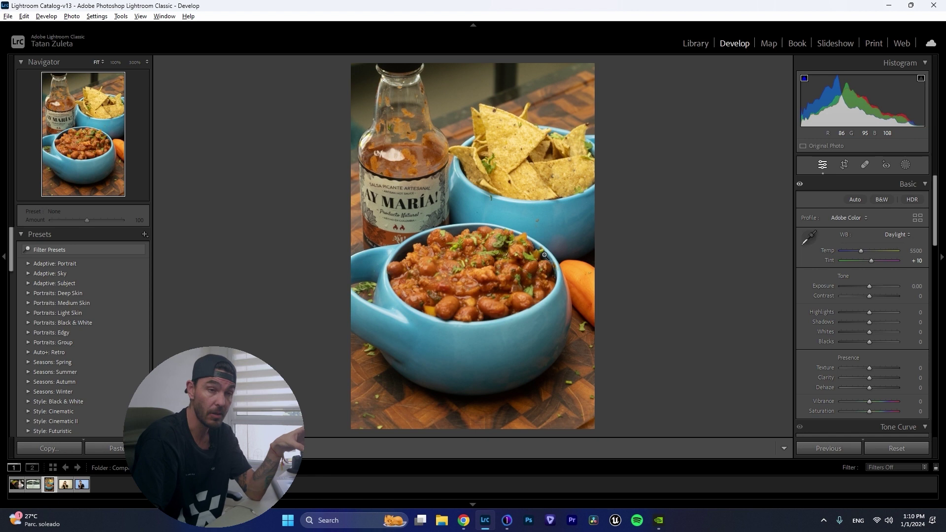
{"action": "left_click", "coordinate": [897, 235]}
{"action": "left_click", "coordinate": [870, 271]}
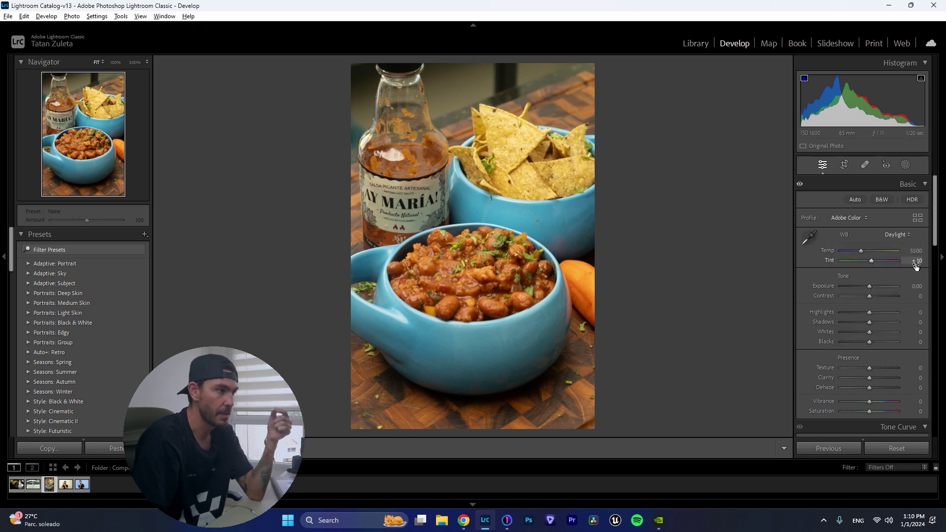
Switch to Capture One and set the car photo's white balance mode to Daylight
{"action": "left_click", "coordinate": [507, 520]}
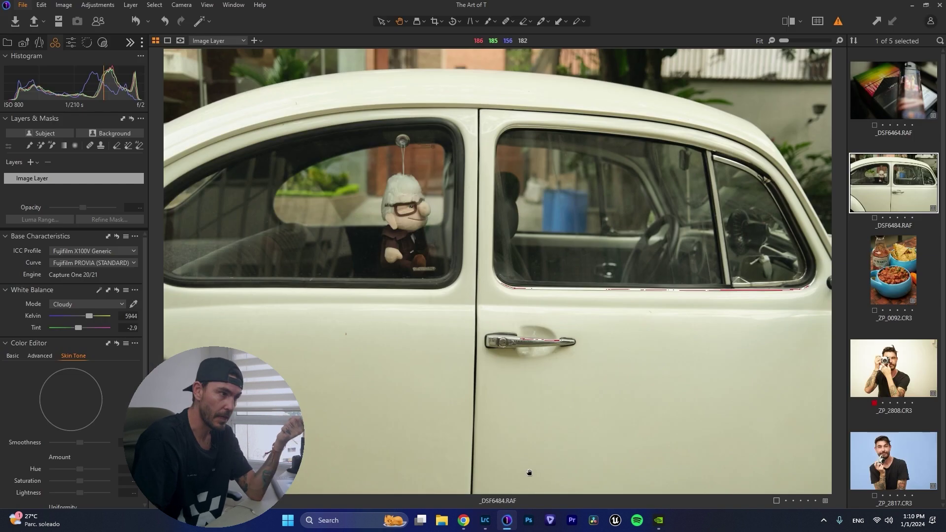
{"action": "left_click", "coordinate": [98, 304]}
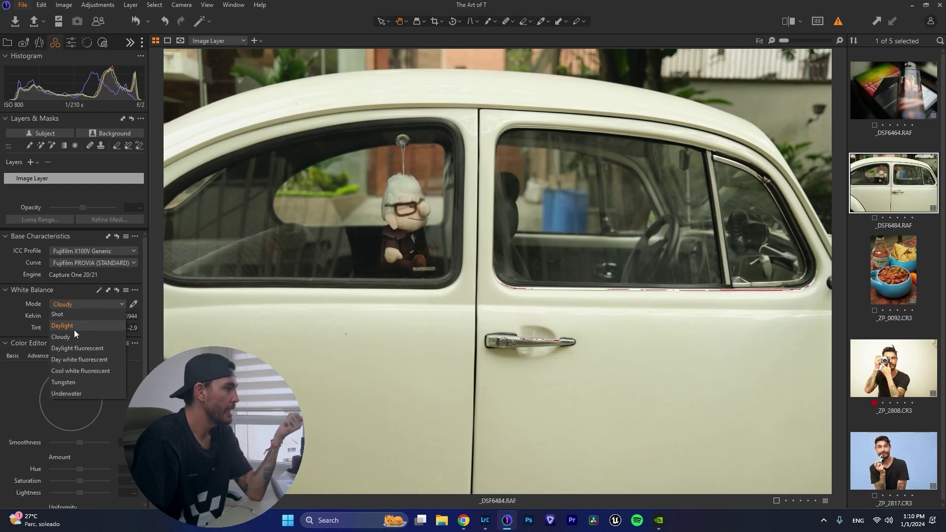
{"action": "left_click", "coordinate": [73, 328]}
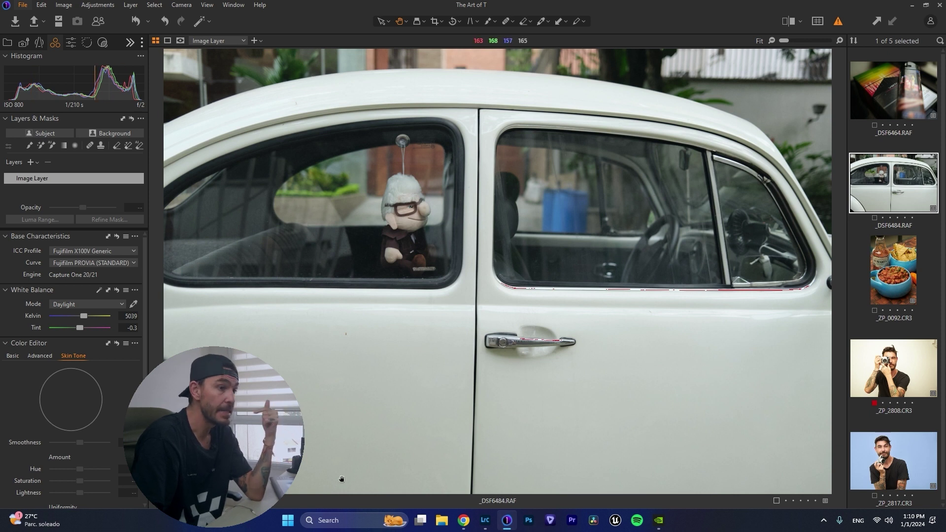
Select the food photo _ZP_0092.CR3 and set its white balance mode to Daylight
{"action": "left_click", "coordinate": [892, 250]}
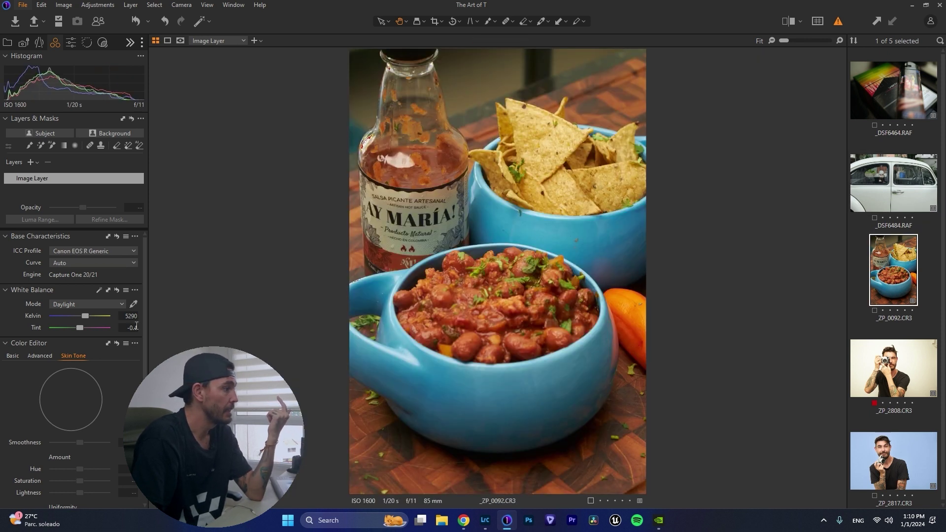
{"action": "left_click", "coordinate": [113, 305]}
{"action": "left_click", "coordinate": [81, 337]}
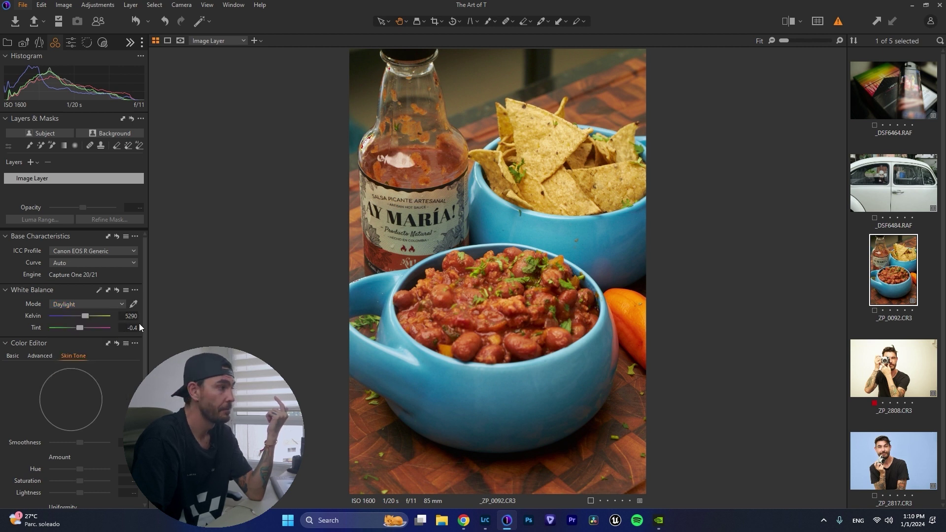
Compare the Daylight Kelvin and tint values by alternating between the car photo and the food photo
{"action": "left_click", "coordinate": [900, 198]}
{"action": "left_click", "coordinate": [899, 249]}
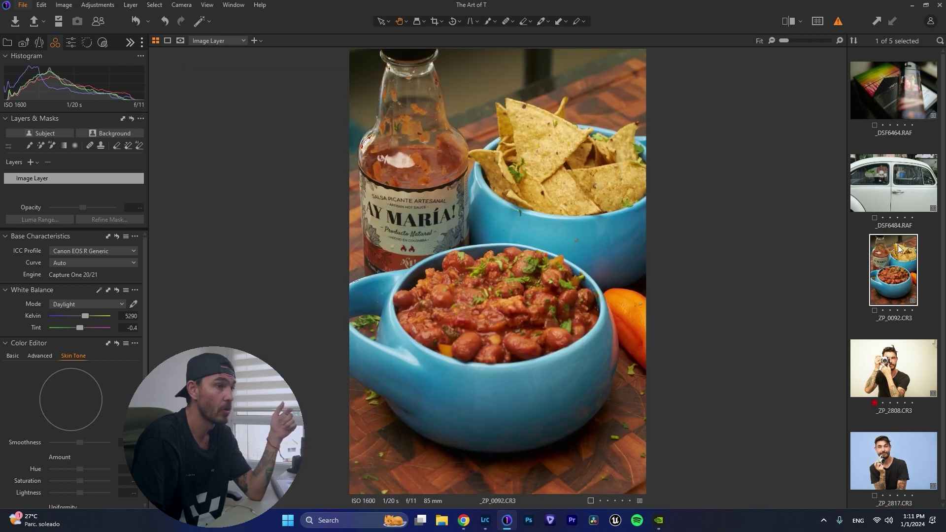
{"action": "left_click", "coordinate": [910, 192]}
{"action": "left_click", "coordinate": [901, 250]}
{"action": "left_click", "coordinate": [895, 198]}
{"action": "left_click", "coordinate": [881, 241]}
{"action": "left_click", "coordinate": [885, 196]}
{"action": "left_click", "coordinate": [885, 247]}
{"action": "left_click", "coordinate": [891, 194]}
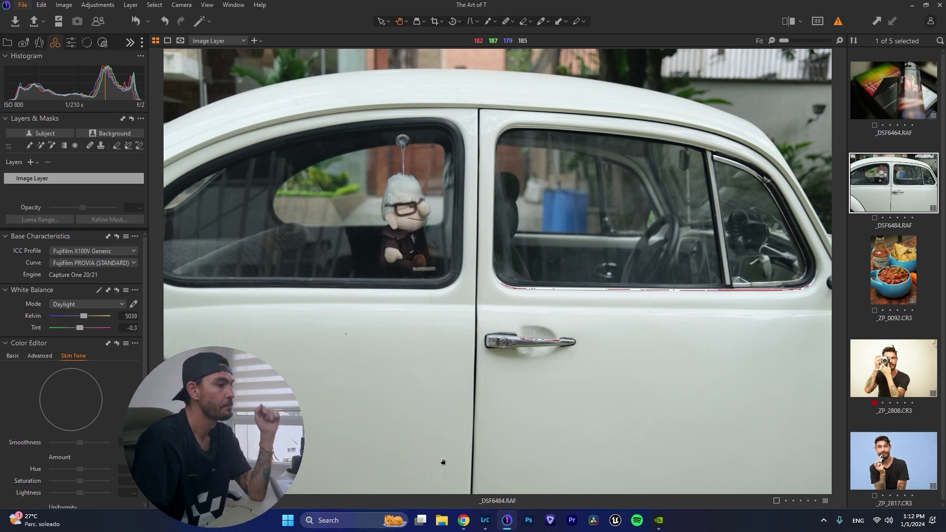
Compare the car's white roof at 100% between Lightroom Classic and Capture One for color differences
{"action": "left_click", "coordinate": [485, 520]}
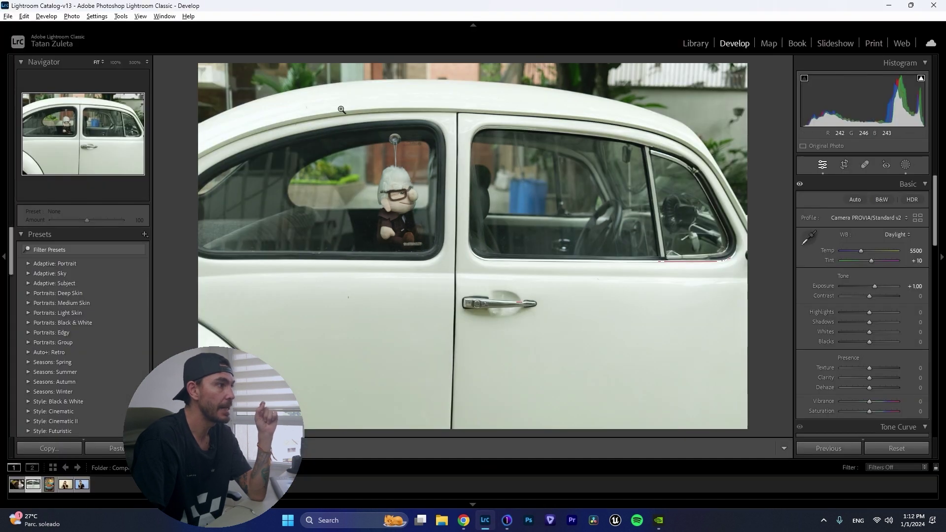
{"action": "left_click_drag", "start_coordinate": [341, 104], "coordinate": [399, 195]}
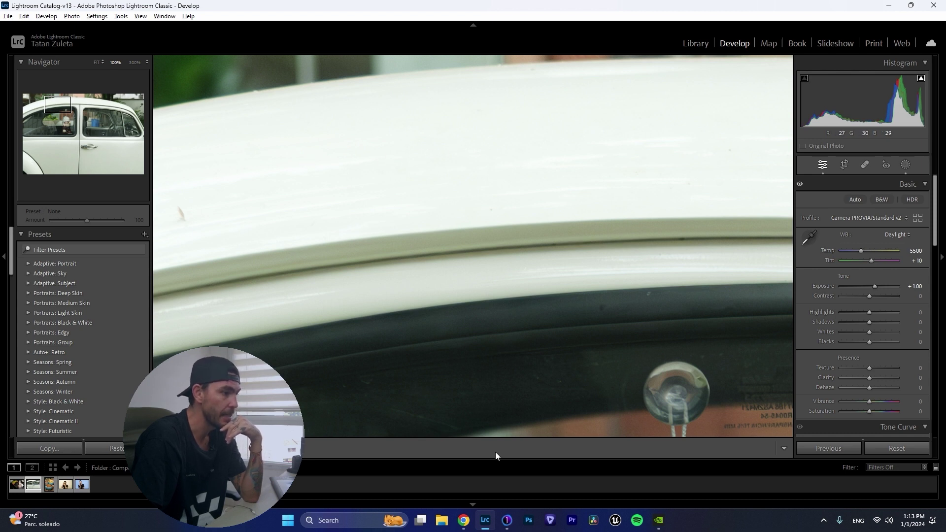
{"action": "left_click", "coordinate": [511, 522]}
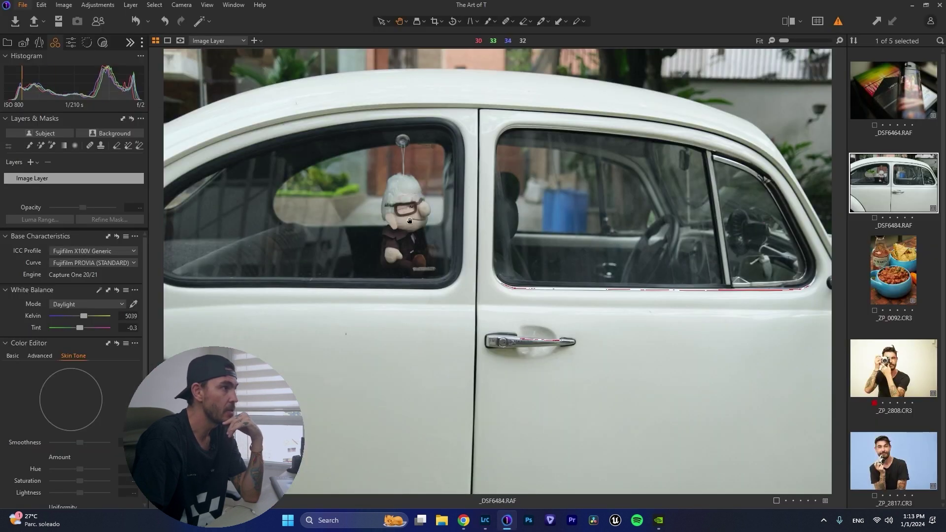
{"action": "left_click", "coordinate": [357, 91]}
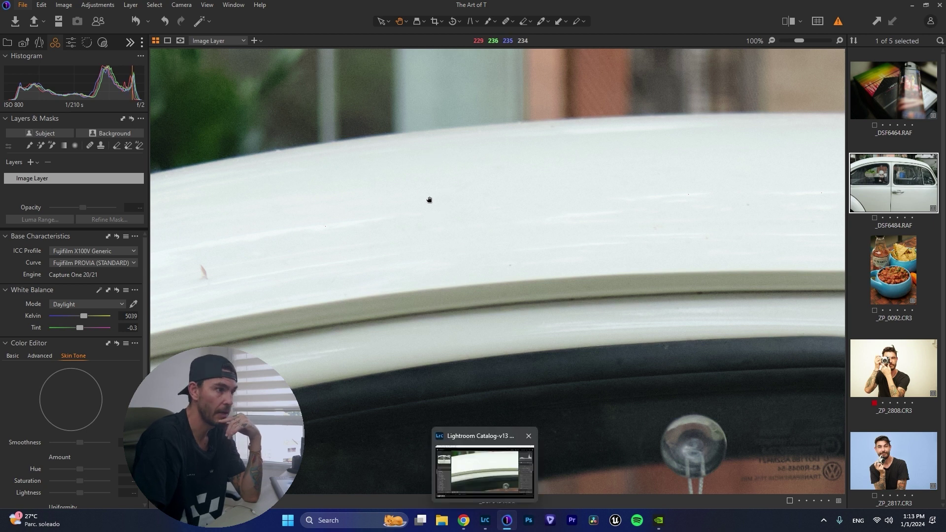
{"action": "left_click", "coordinate": [483, 525]}
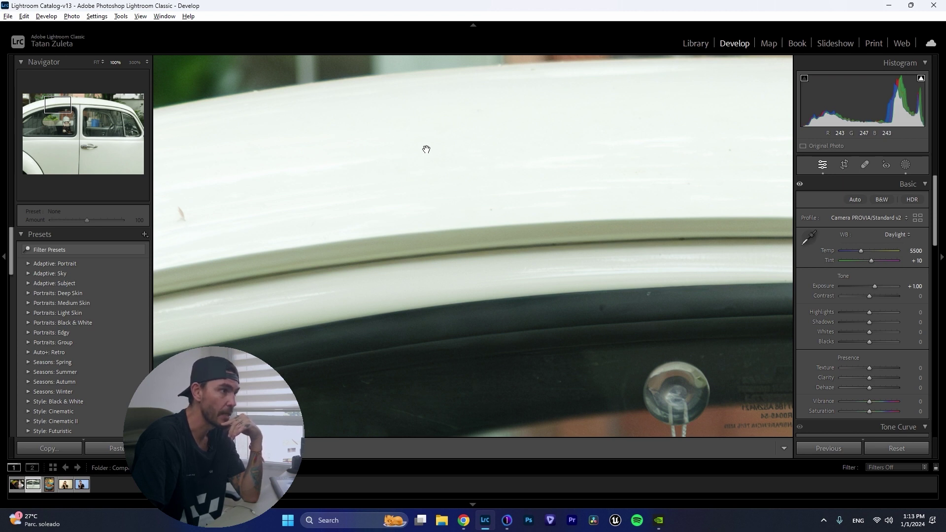
{"action": "left_click", "coordinate": [507, 520]}
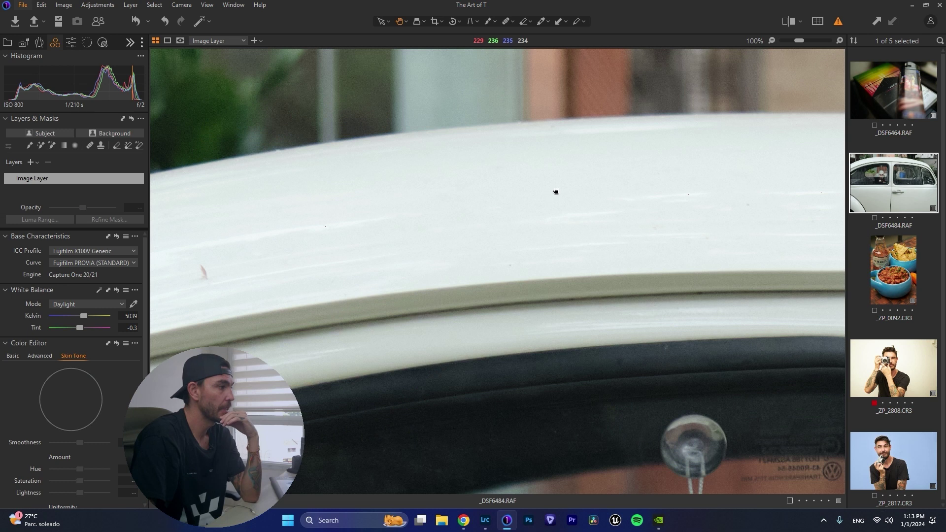
{"action": "left_click", "coordinate": [489, 526]}
Set the car photo's white balance temperature to 5500 Kelvin in Capture One
{"action": "mouse_move", "coordinate": [508, 527]}
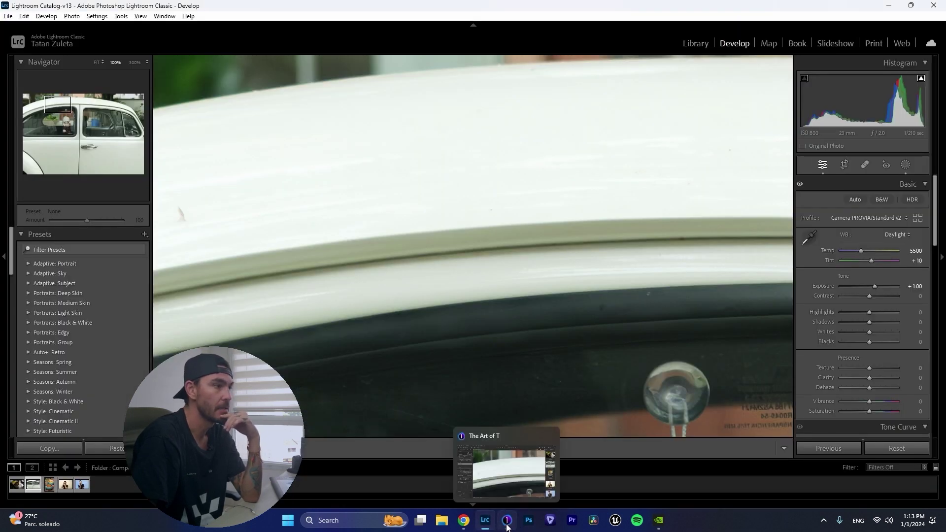
{"action": "left_click", "coordinate": [507, 526]}
{"action": "type", "text": "5500"}
{"action": "key", "text": "Tab"}
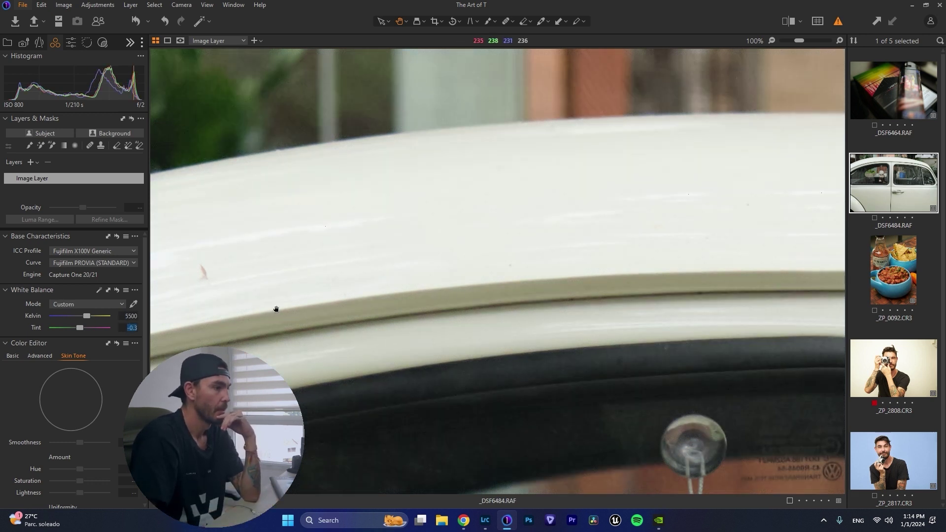
Compare the car roof's color at 5500 Kelvin between Lightroom Classic and Capture One
{"action": "left_click", "coordinate": [490, 528]}
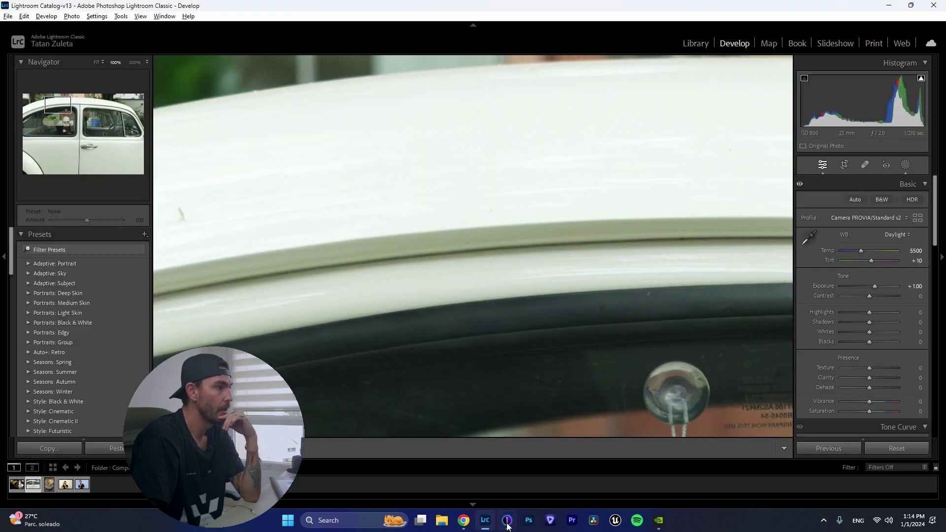
{"action": "left_click", "coordinate": [508, 523]}
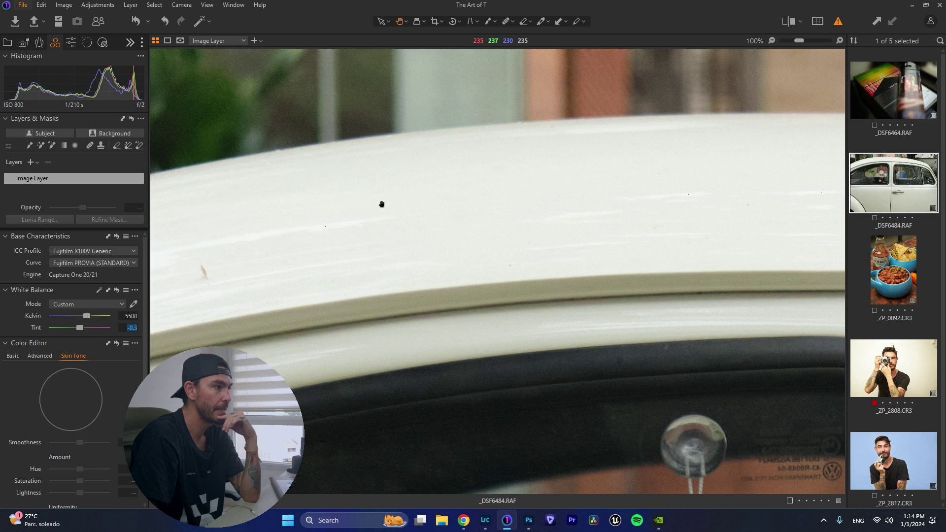
{"action": "left_click", "coordinate": [485, 521]}
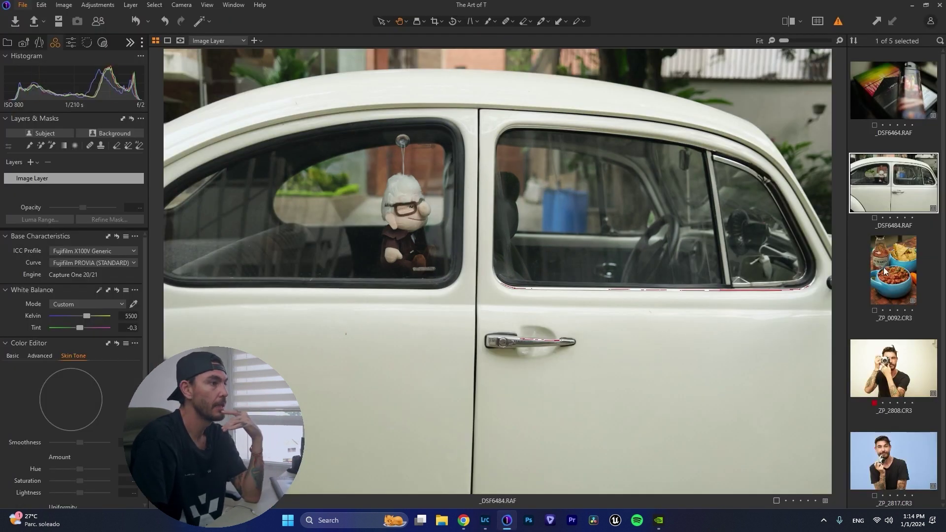
Undo the food photo's white balance change in Capture One and reset the same photo's settings in Lightroom Classic
{"action": "left_click", "coordinate": [884, 267]}
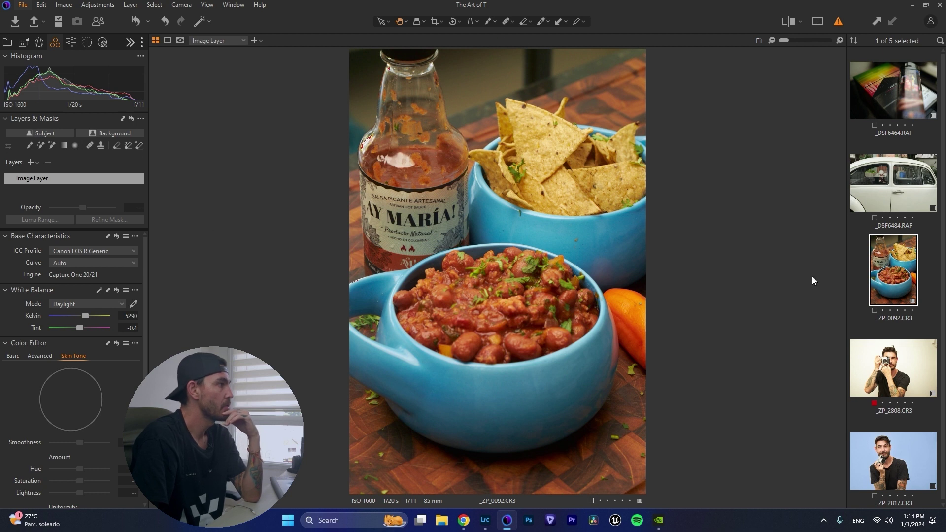
{"action": "left_click", "coordinate": [136, 20]}
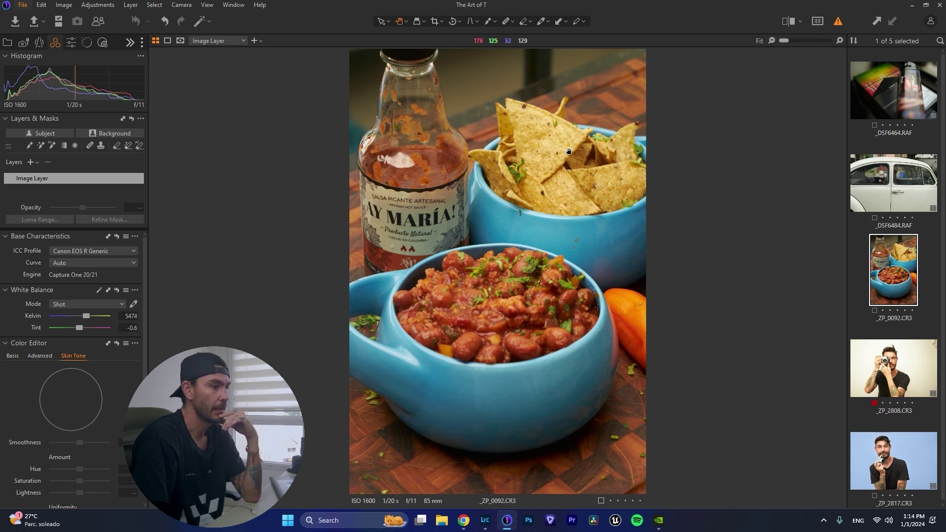
{"action": "left_click", "coordinate": [485, 522]}
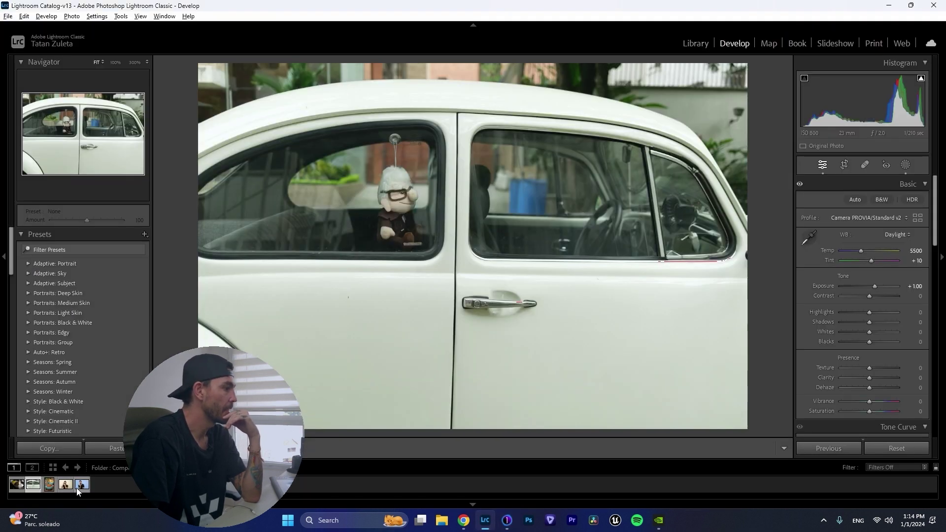
{"action": "left_click", "coordinate": [47, 485]}
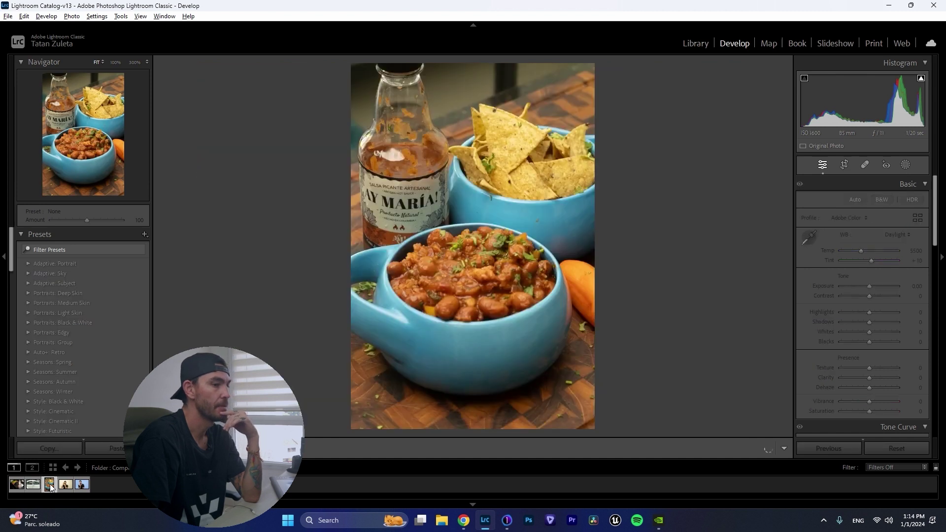
{"action": "left_click", "coordinate": [885, 443]}
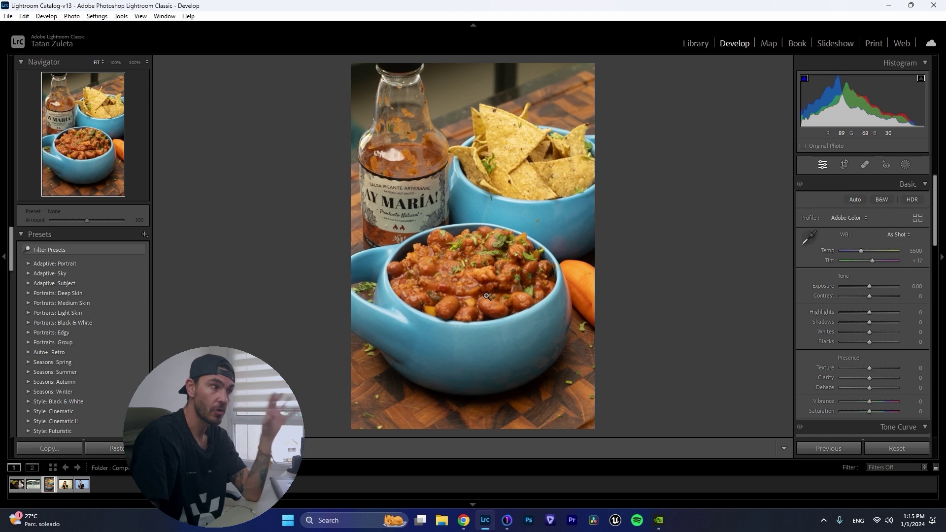
Examine the beans in the food photo and compare the photo's overall color between Lightroom Classic and Capture One
{"action": "left_click", "coordinate": [452, 272]}
{"action": "left_click", "coordinate": [446, 279]}
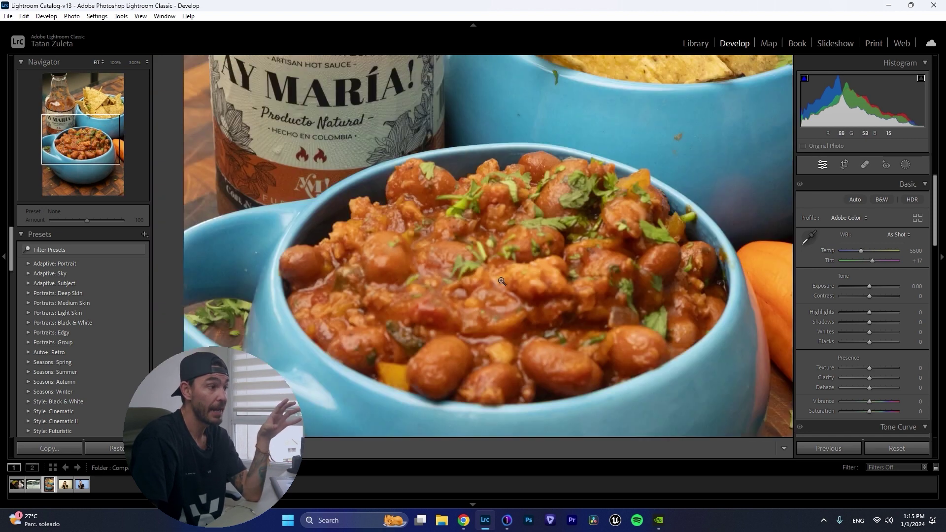
{"action": "left_click", "coordinate": [508, 520]}
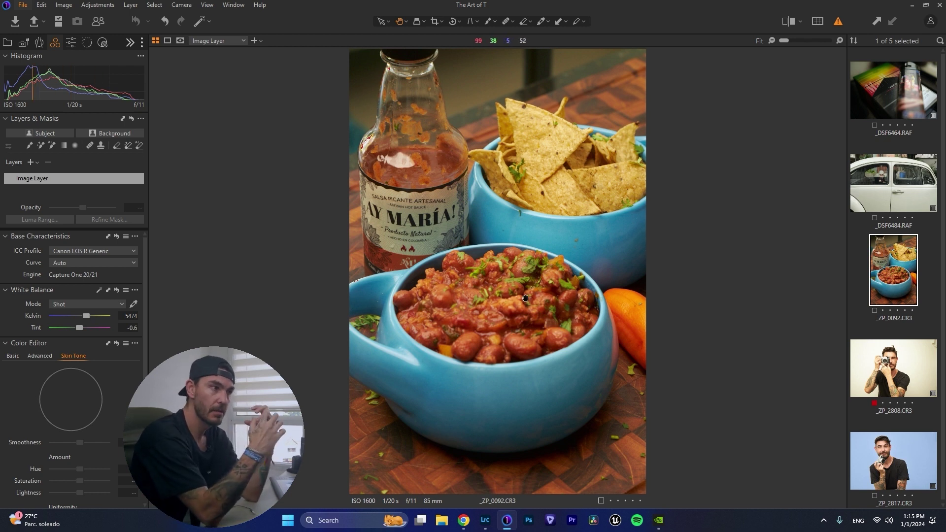
{"action": "left_click", "coordinate": [485, 522]}
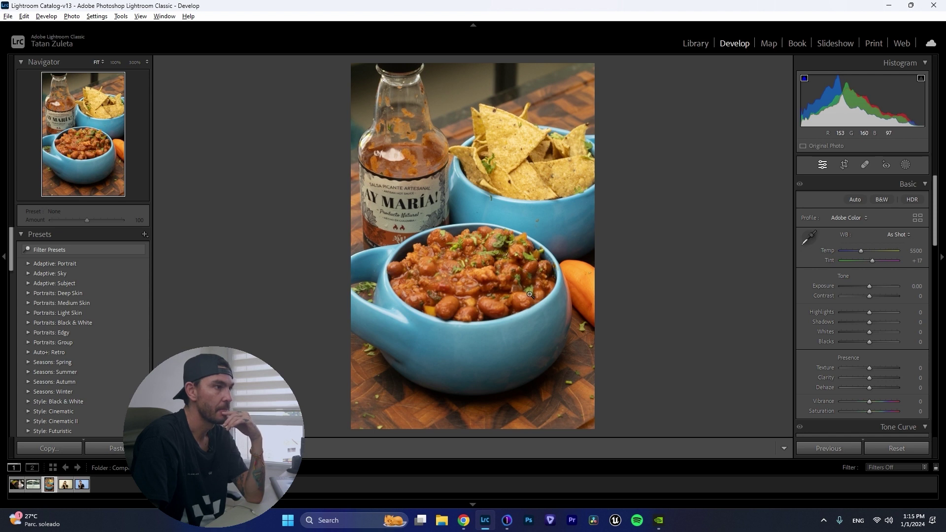
Compare the tortilla chips and green herb at 100% by alternating between Lightroom Classic and Capture One
{"action": "left_click", "coordinate": [520, 158]}
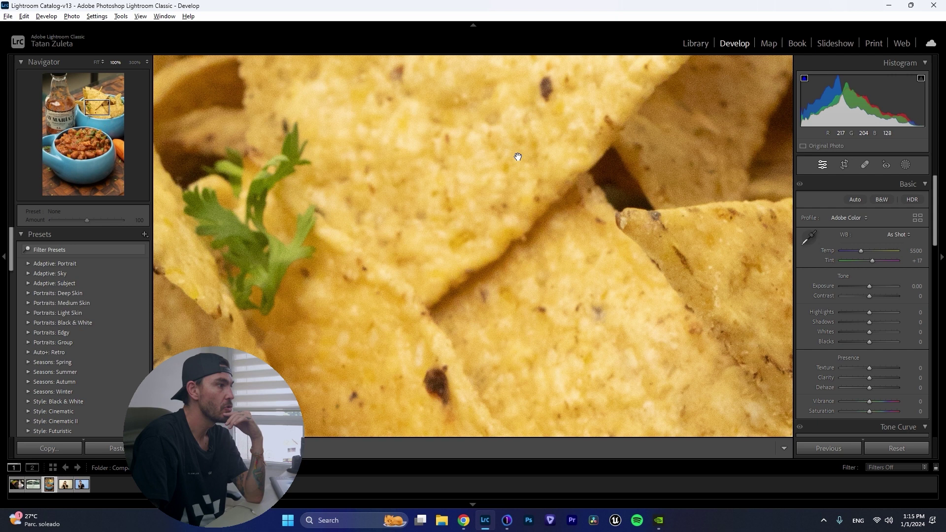
{"action": "left_click_drag", "start_coordinate": [506, 180], "coordinate": [611, 255]}
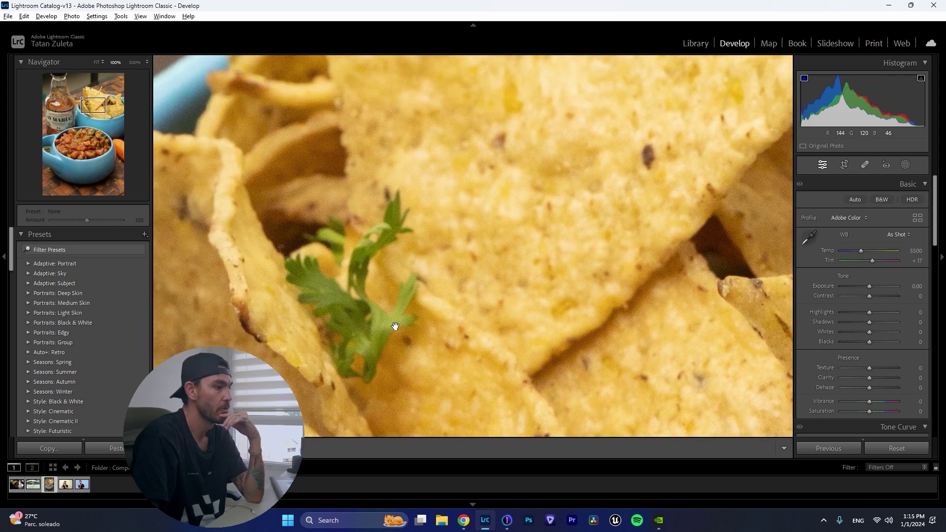
{"action": "left_click_drag", "start_coordinate": [579, 258], "coordinate": [592, 276]}
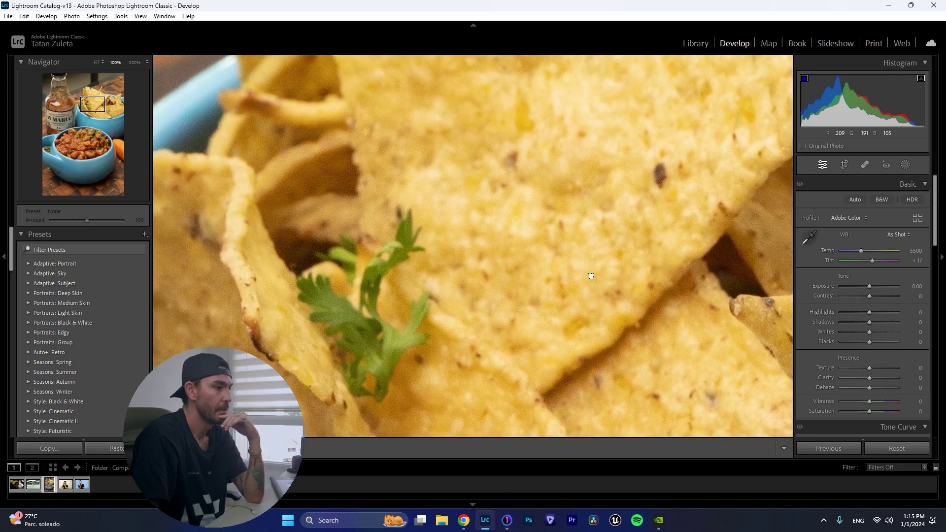
{"action": "left_click", "coordinate": [507, 520]}
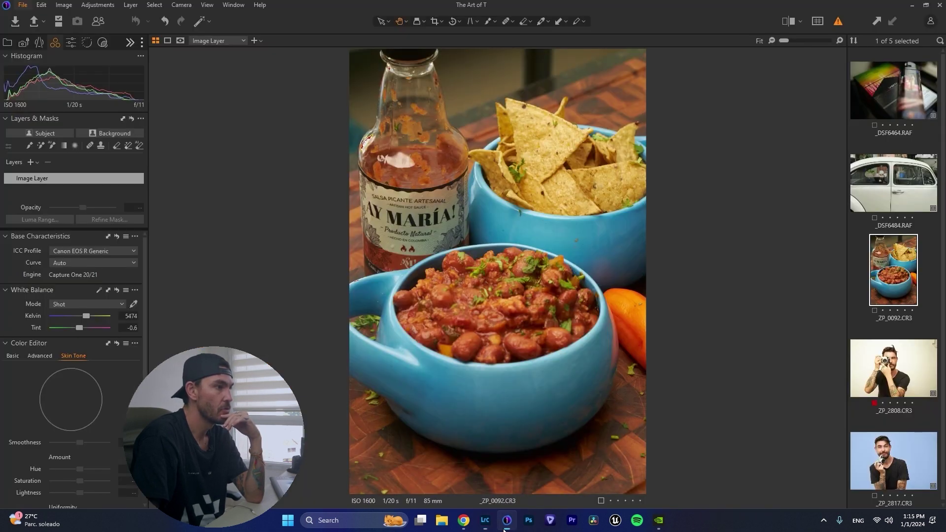
{"action": "left_click", "coordinate": [523, 166]}
{"action": "left_click_drag", "start_coordinate": [542, 218], "coordinate": [519, 194]}
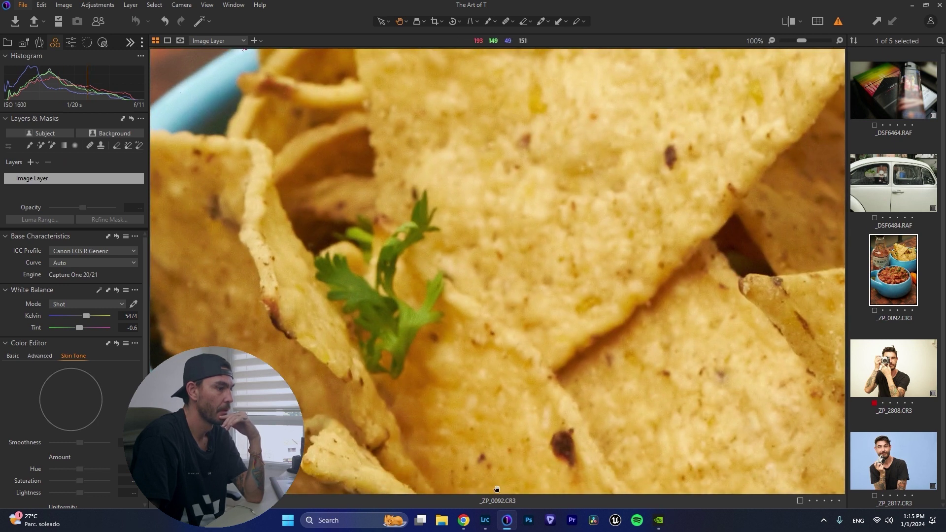
{"action": "left_click", "coordinate": [486, 521]}
{"action": "left_click", "coordinate": [507, 520]}
{"action": "left_click", "coordinate": [486, 521]}
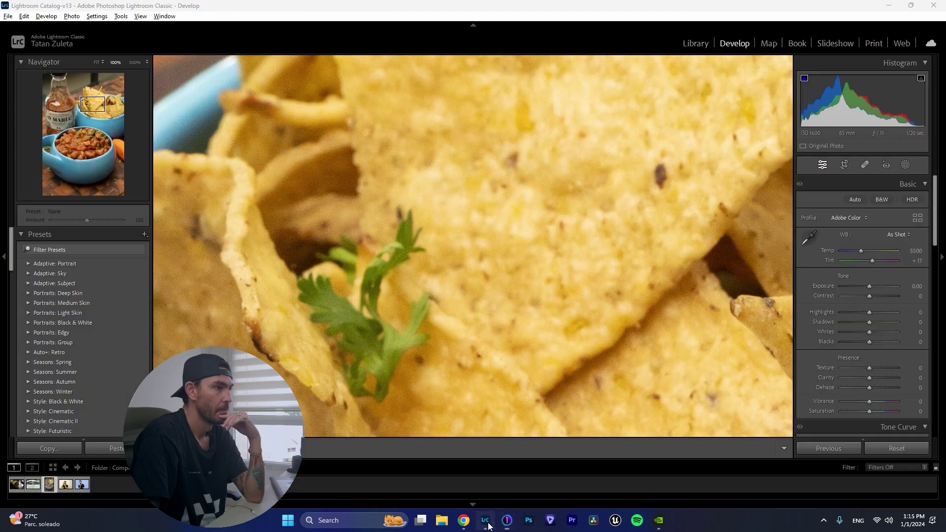
{"action": "left_click", "coordinate": [509, 521]}
{"action": "left_click", "coordinate": [486, 521]}
{"action": "left_click", "coordinate": [502, 523]}
{"action": "left_click", "coordinate": [486, 522]}
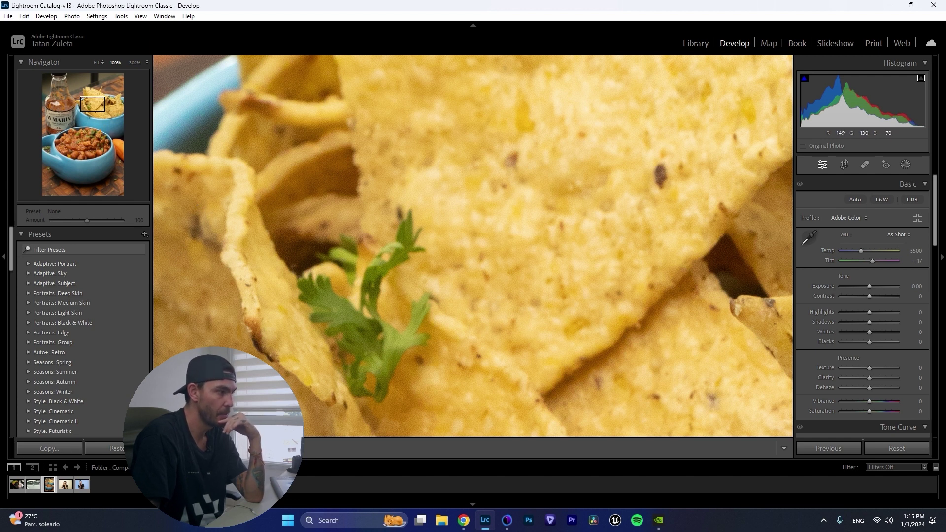
Compare the chips' texture and the herb's green again in Capture One and Lightroom Classic, returning the food photo to full view in each
{"action": "left_click", "coordinate": [503, 520]}
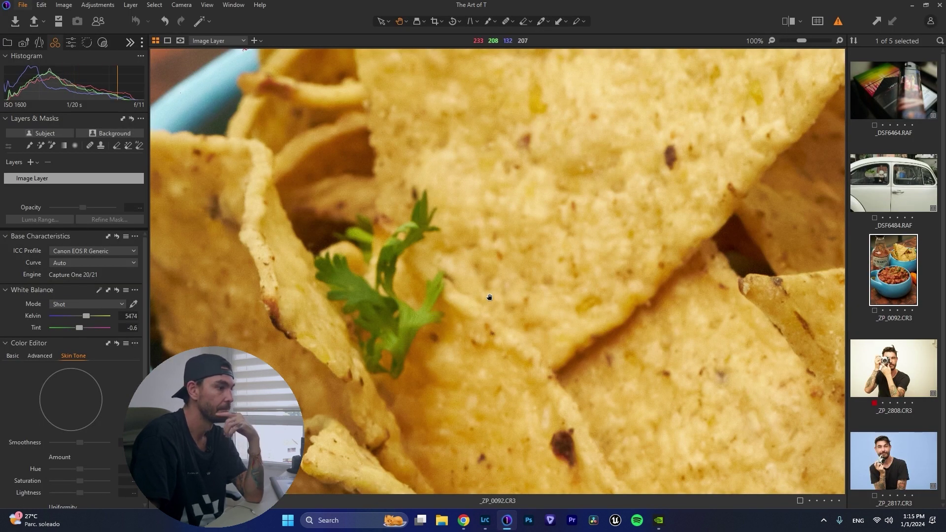
{"action": "left_click", "coordinate": [486, 521]}
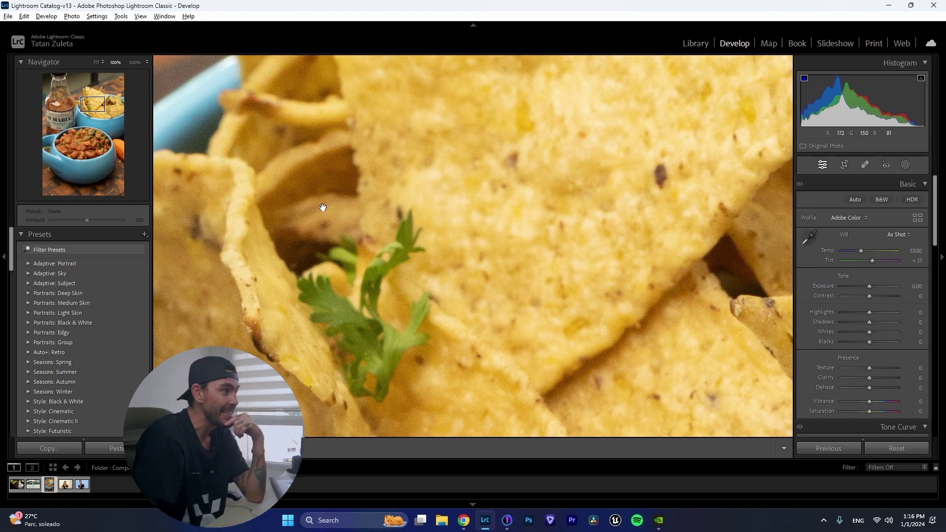
{"action": "left_click", "coordinate": [507, 520]}
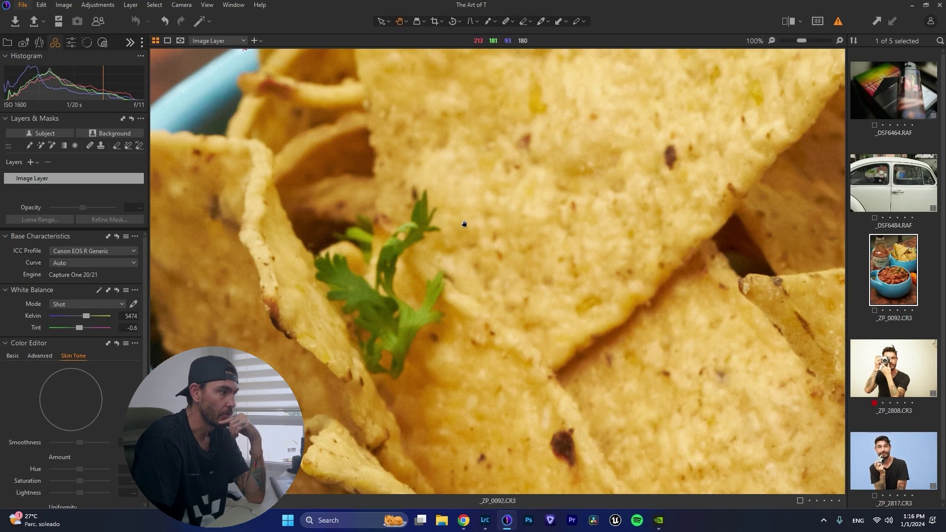
{"action": "left_click", "coordinate": [485, 520]}
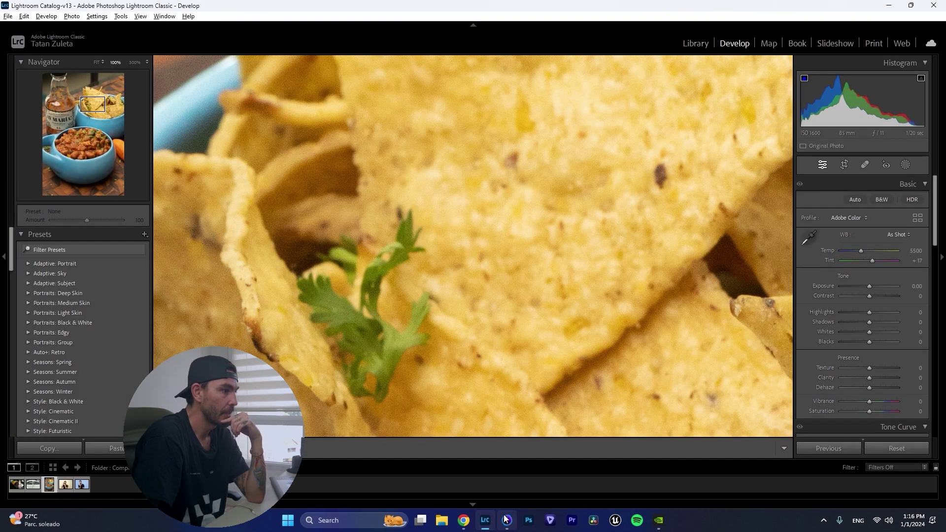
{"action": "left_click", "coordinate": [505, 519]}
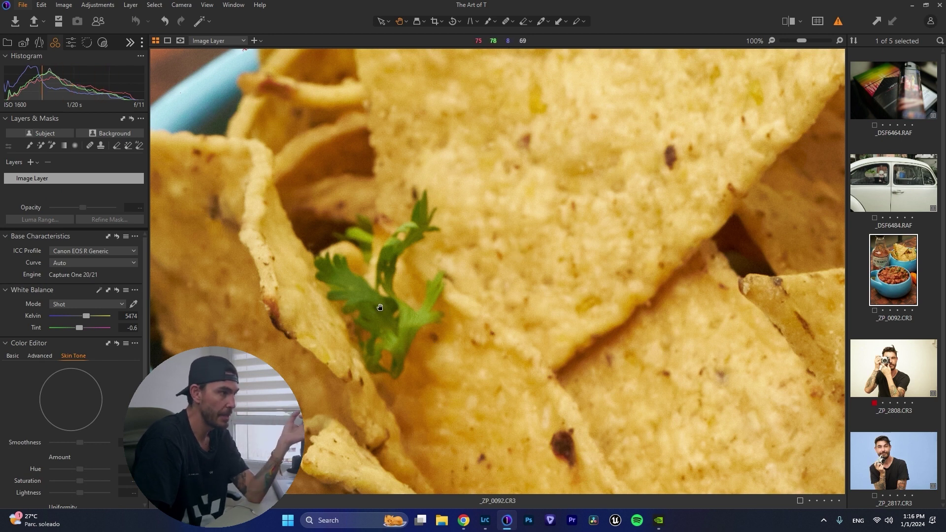
{"action": "left_click", "coordinate": [485, 520]}
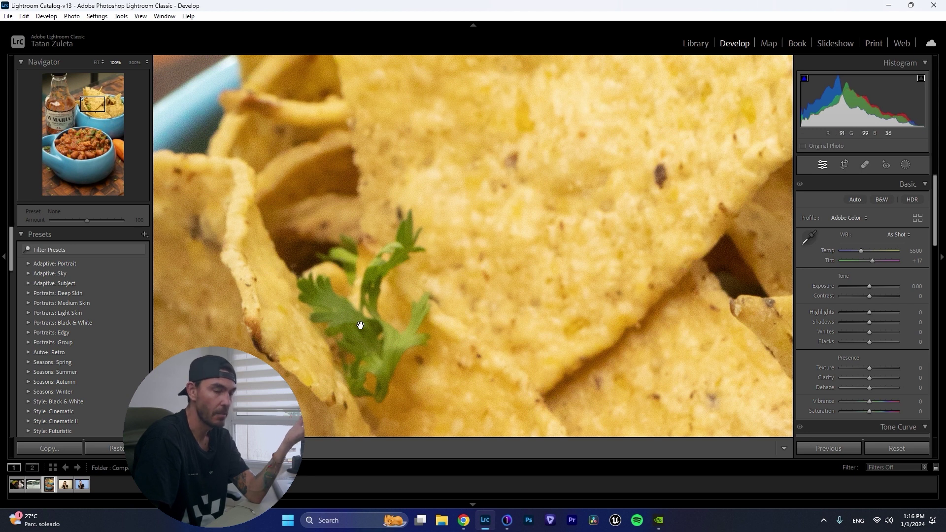
{"action": "left_click", "coordinate": [476, 287]}
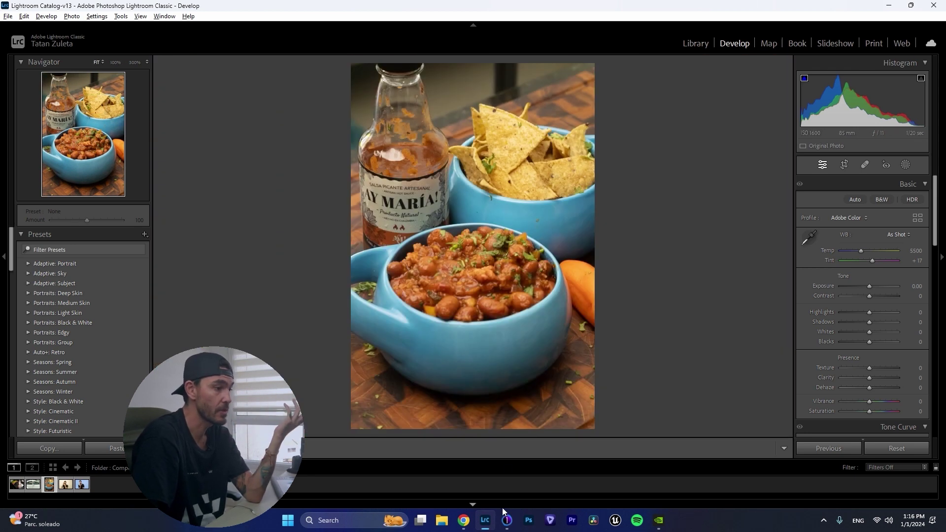
{"action": "left_click", "coordinate": [506, 521]}
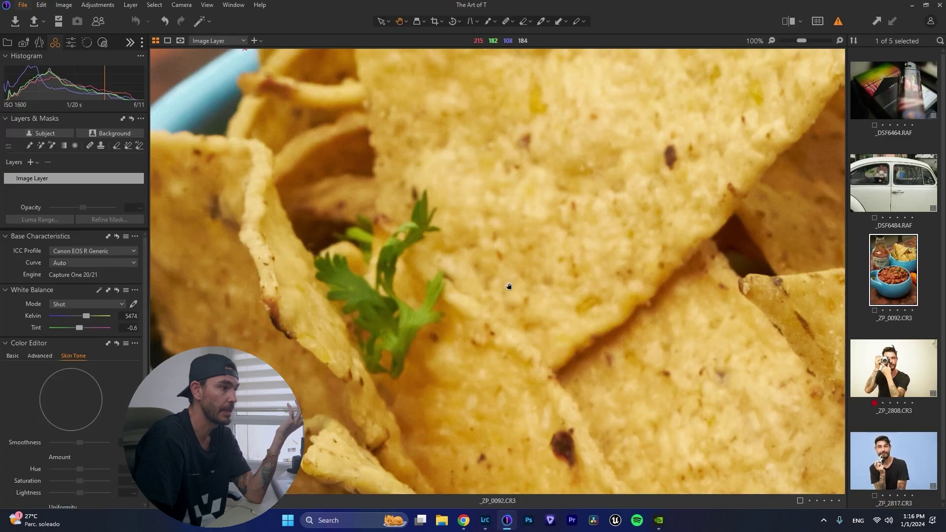
{"action": "left_click", "coordinate": [508, 287]}
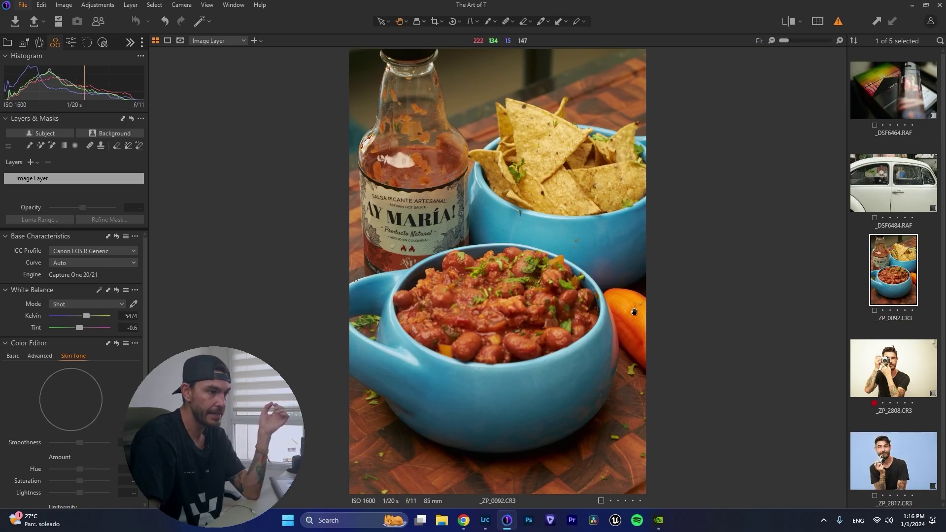
Compare the orange fruit beside the bean bowl at 100% in Capture One and Lightroom Classic
{"action": "left_click", "coordinate": [635, 321]}
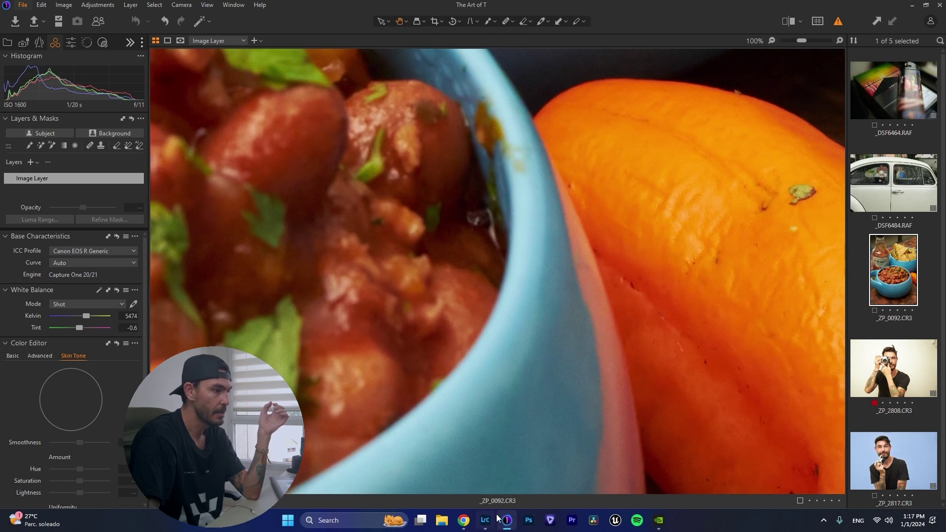
{"action": "left_click", "coordinate": [486, 521]}
{"action": "left_click", "coordinate": [587, 272]}
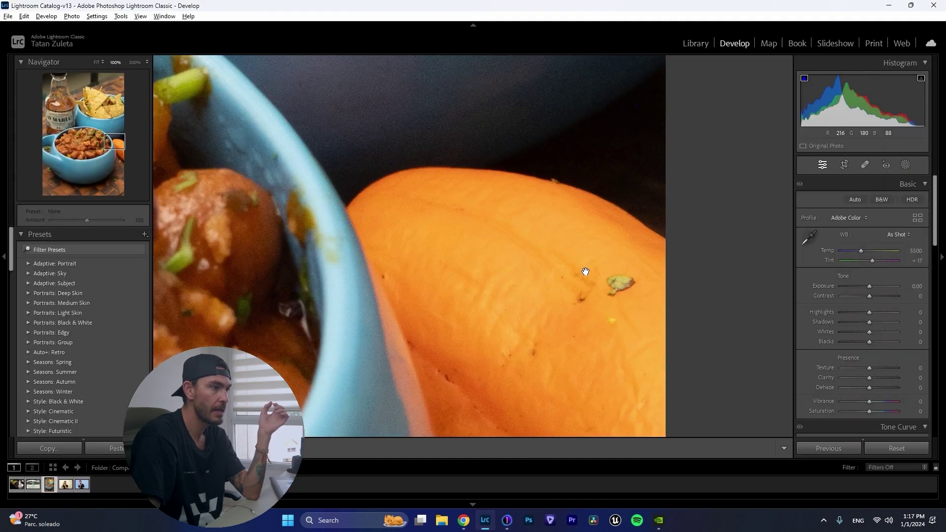
{"action": "left_click_drag", "start_coordinate": [602, 328], "coordinate": [589, 243]}
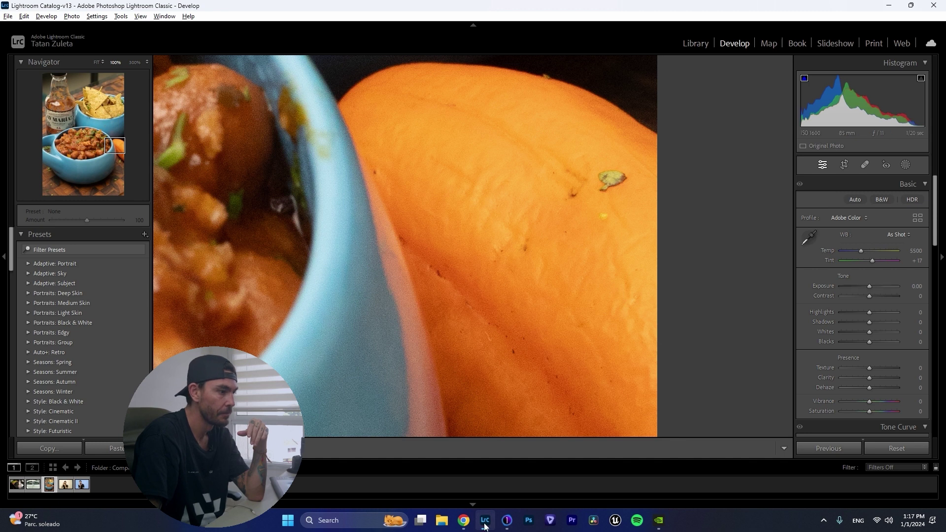
{"action": "left_click", "coordinate": [508, 521]}
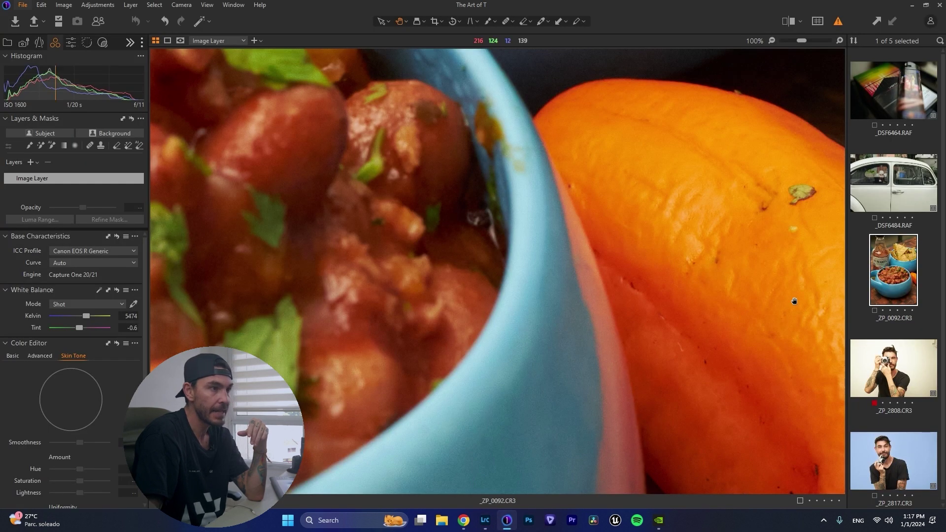
{"action": "left_click_drag", "start_coordinate": [777, 298], "coordinate": [735, 287]}
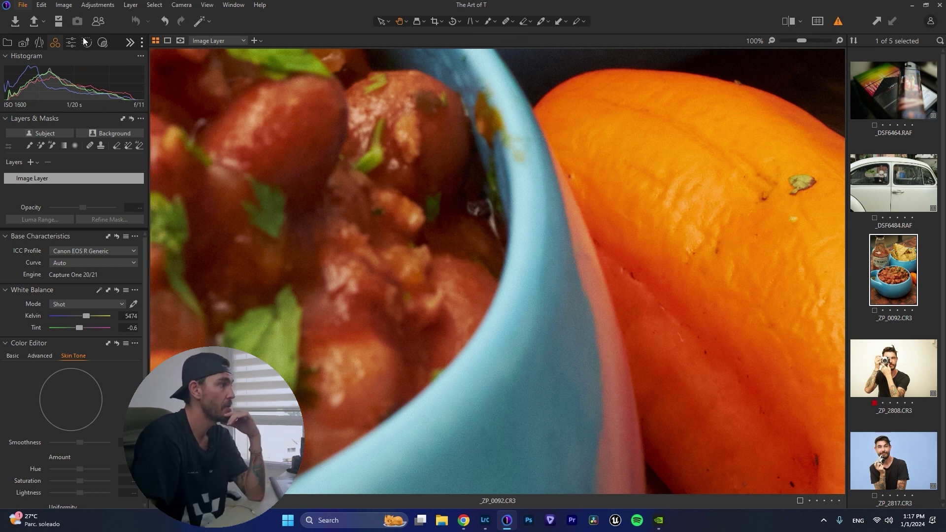
Raise the food photo's highlights to the maximum in Capture One and set its saturation to +9 in Lightroom Classic
{"action": "left_click", "coordinate": [70, 44]}
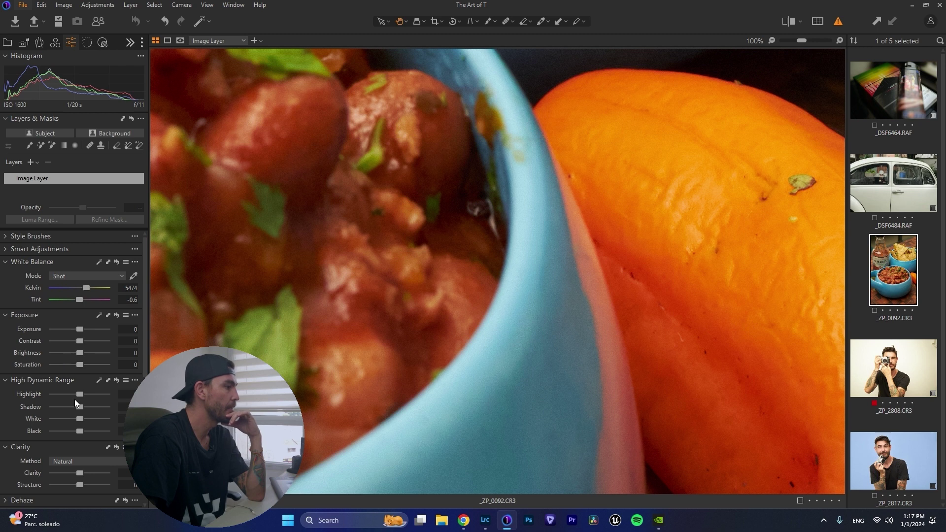
{"action": "left_click_drag", "start_coordinate": [91, 395], "coordinate": [113, 399]}
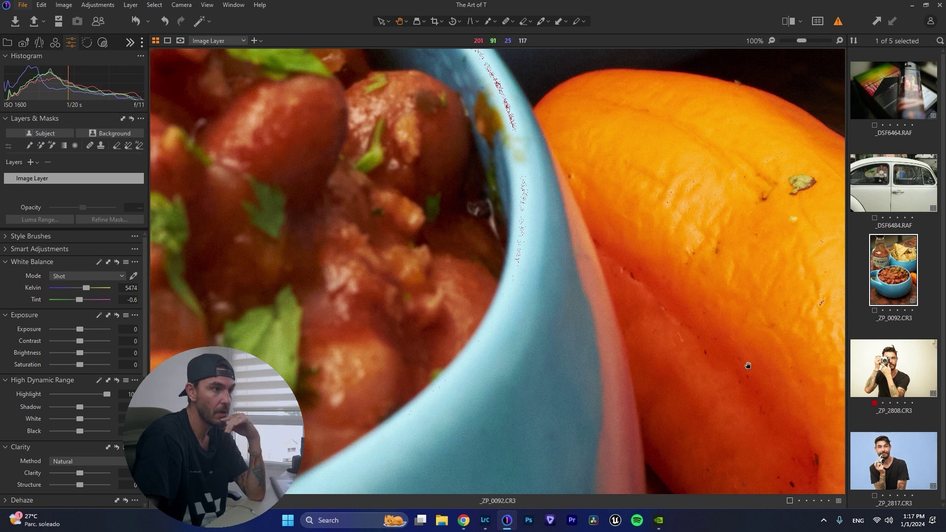
{"action": "left_click", "coordinate": [485, 521]}
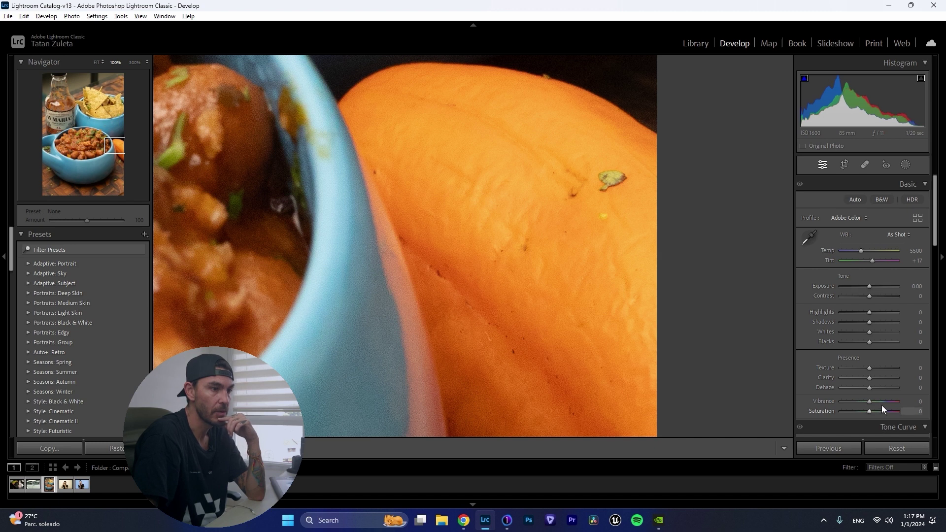
{"action": "left_click_drag", "start_coordinate": [871, 411], "coordinate": [873, 413]}
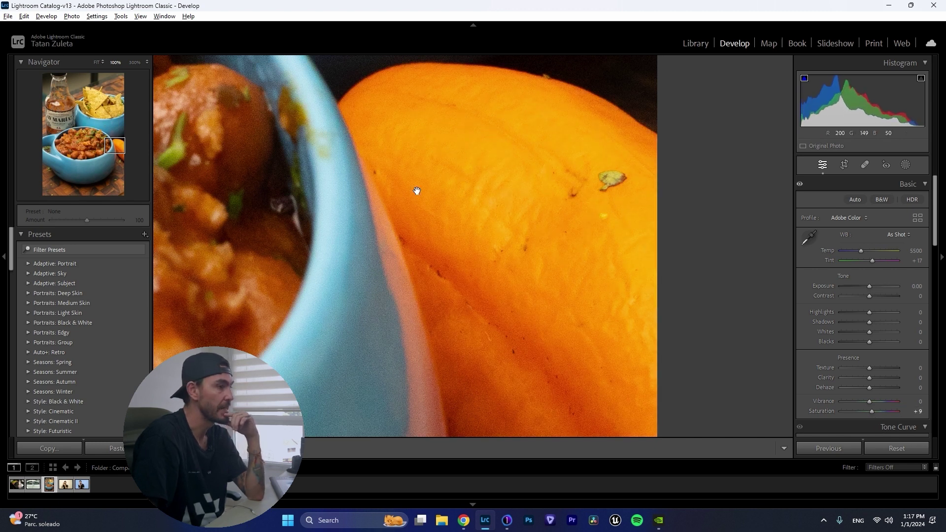
Compare the adjusted food photo between Capture One and Lightroom Classic, at 100% on the orange fruit and in full view
{"action": "left_click", "coordinate": [508, 520]}
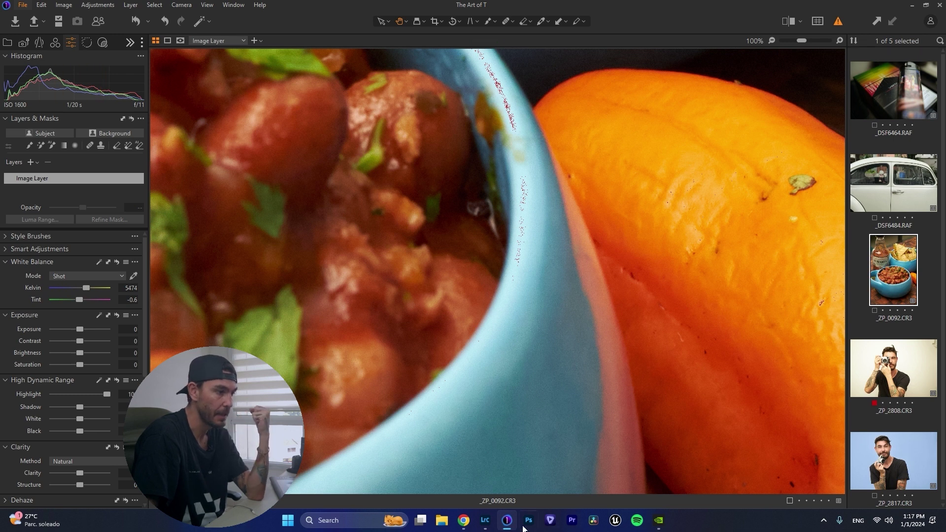
{"action": "left_click", "coordinate": [485, 521]}
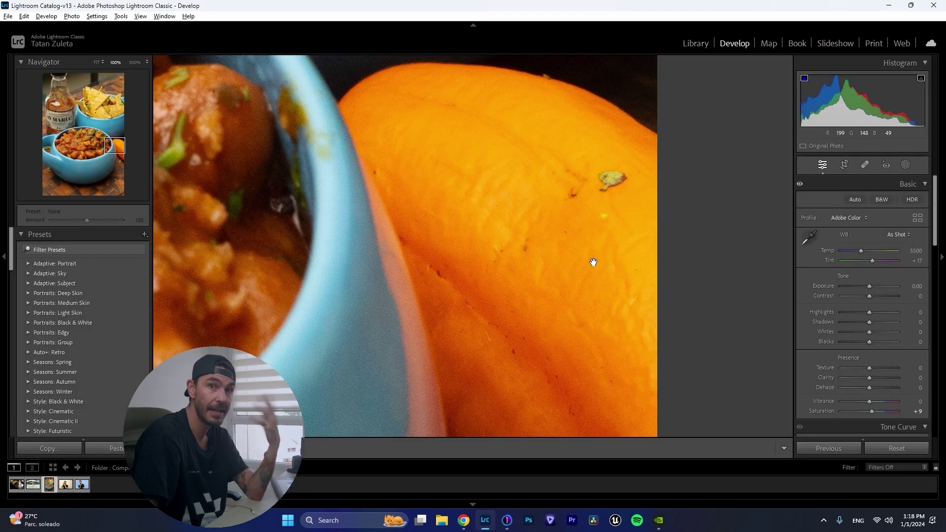
{"action": "left_click", "coordinate": [561, 206]}
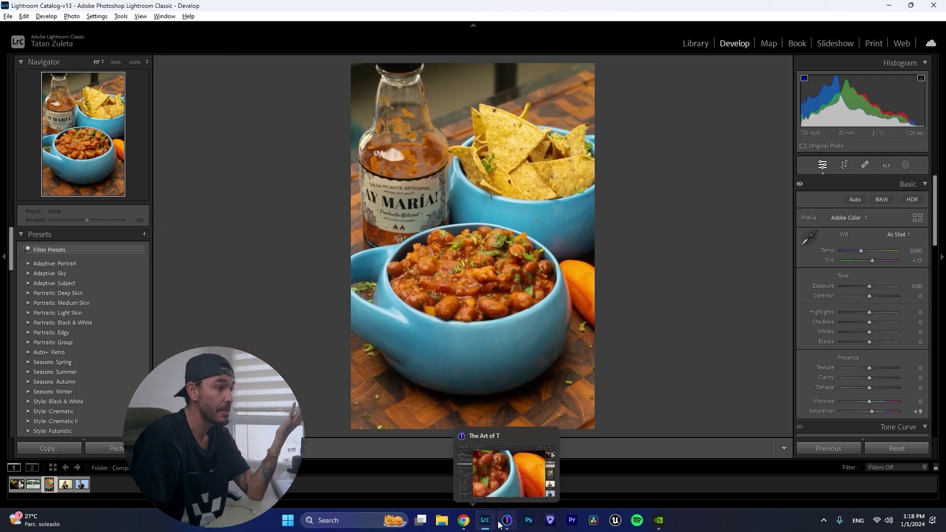
{"action": "left_click", "coordinate": [508, 520]}
{"action": "left_click", "coordinate": [513, 330]}
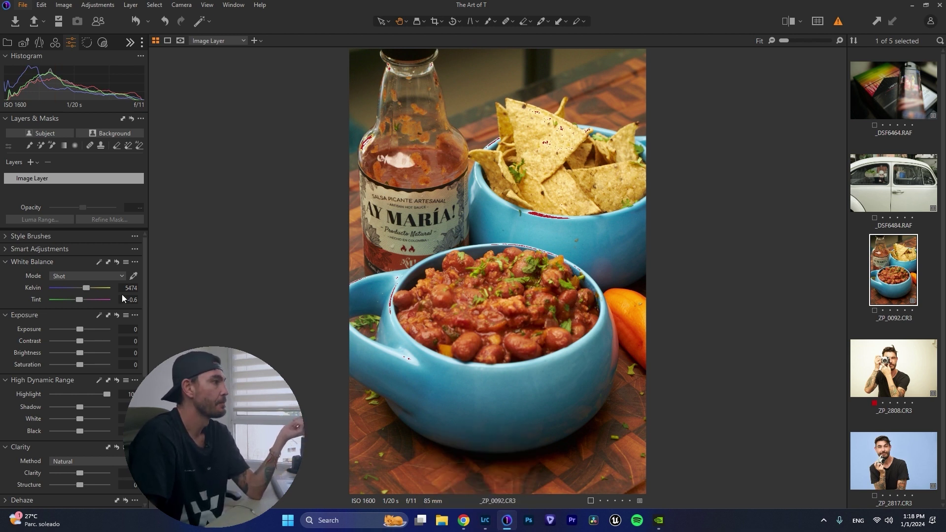
{"action": "left_click", "coordinate": [488, 525]}
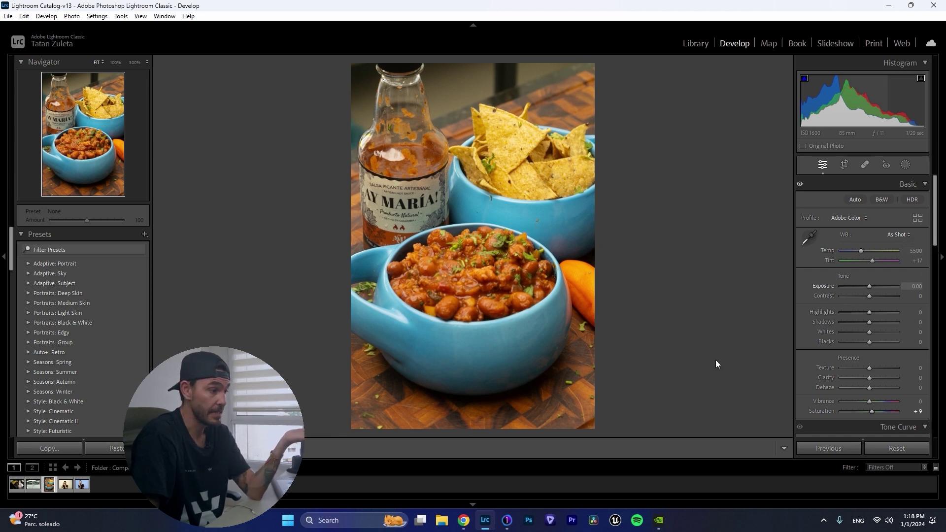
Reset all adjustments on the blue-background portrait _ZP_2817.CR3 in Capture One and on the same photo in Lightroom Classic
{"action": "left_click", "coordinate": [507, 519]}
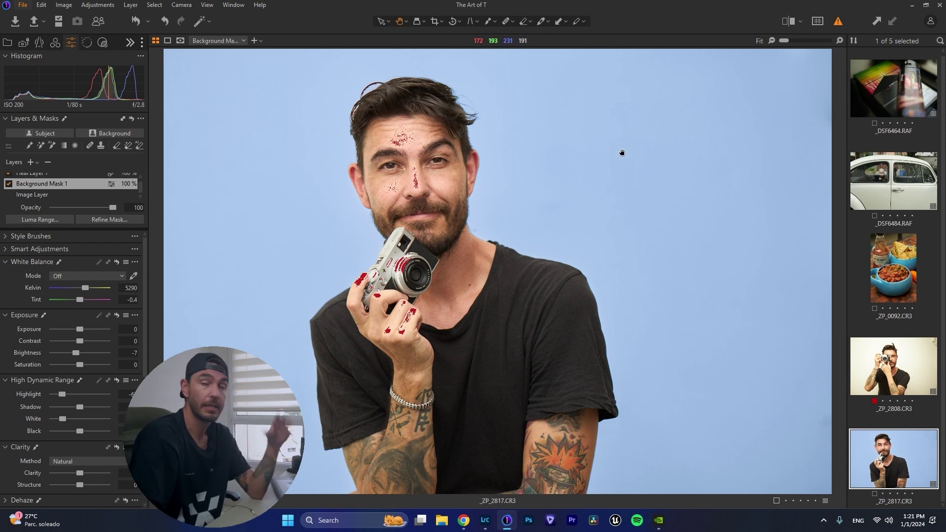
{"action": "left_click", "coordinate": [133, 23]}
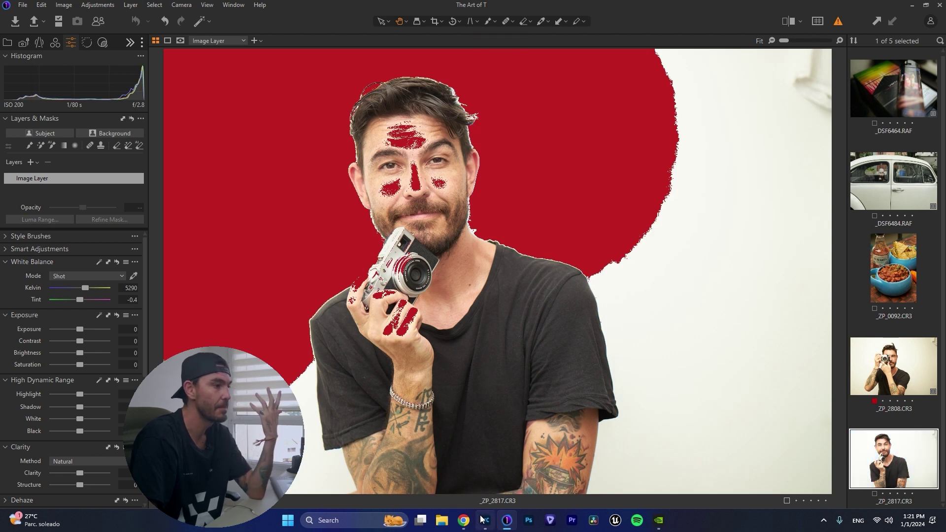
{"action": "left_click", "coordinate": [485, 521]}
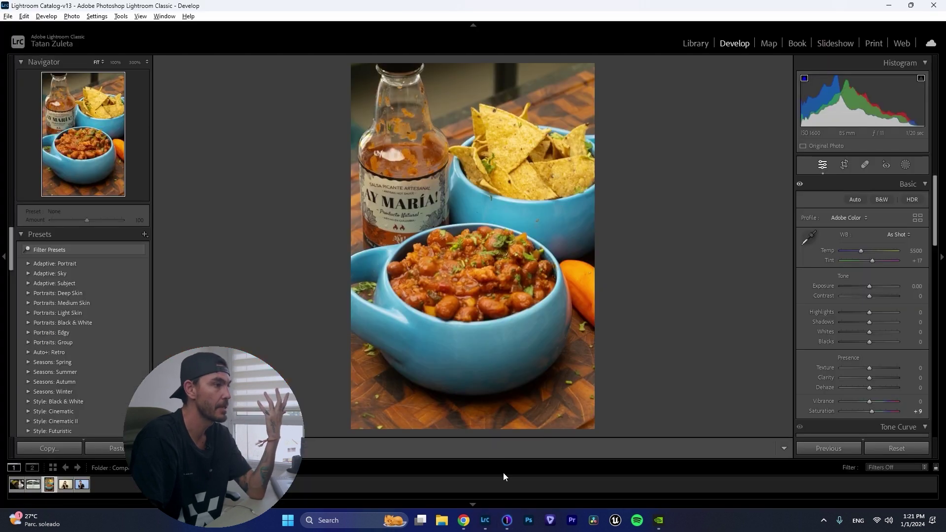
{"action": "left_click", "coordinate": [82, 485]}
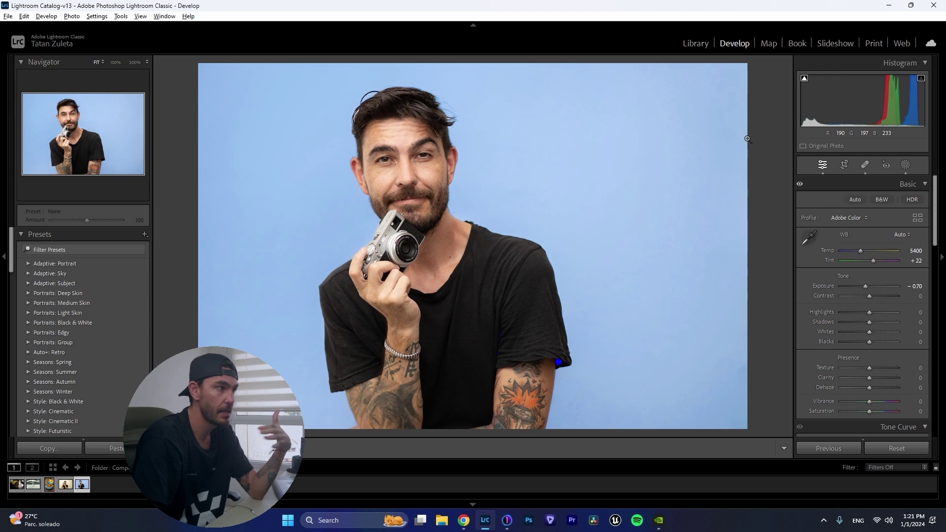
{"action": "left_click", "coordinate": [890, 450]}
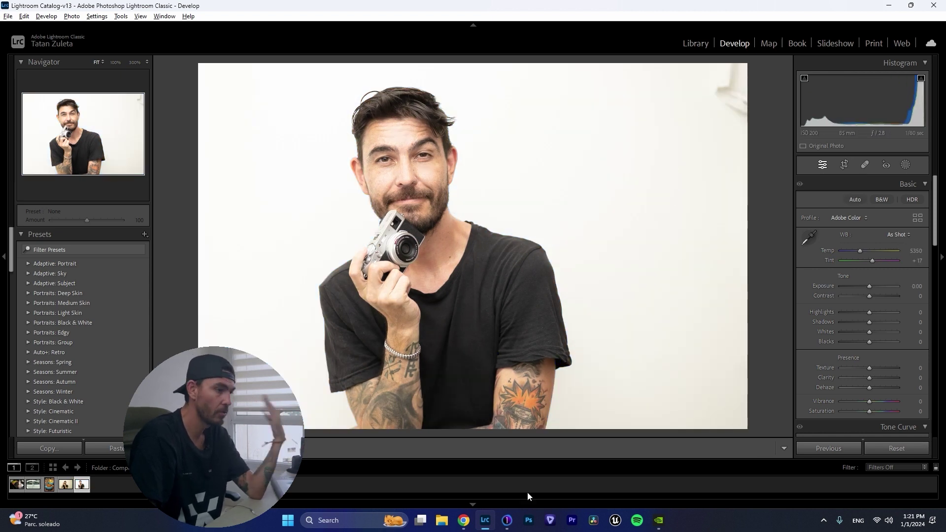
Turn off the exposure warning in Capture One and compare the unedited portrait with its Lightroom Classic rendering
{"action": "left_click", "coordinate": [507, 520]}
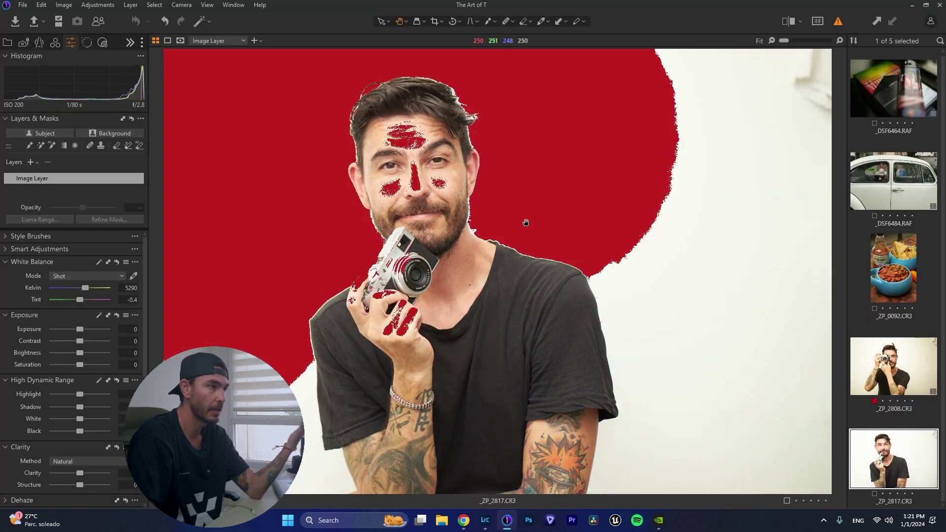
{"action": "left_click", "coordinate": [838, 22]}
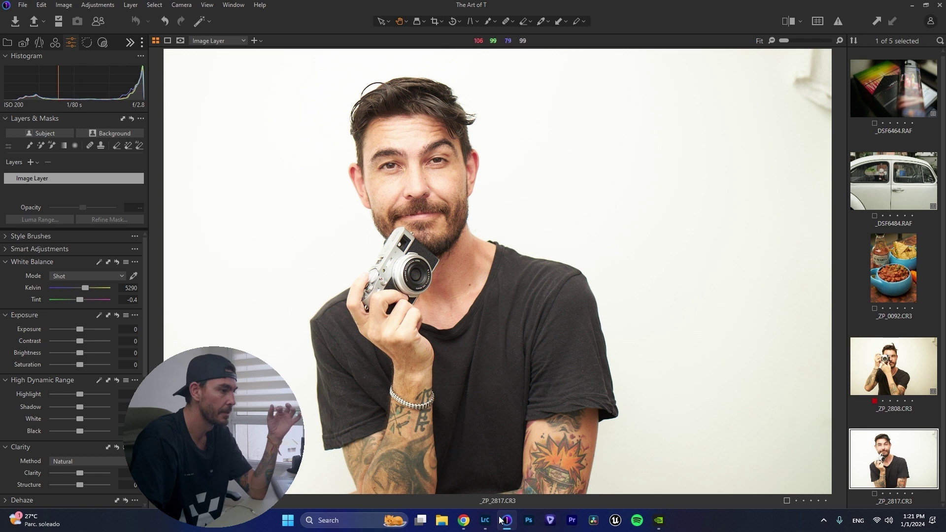
{"action": "left_click", "coordinate": [485, 521]}
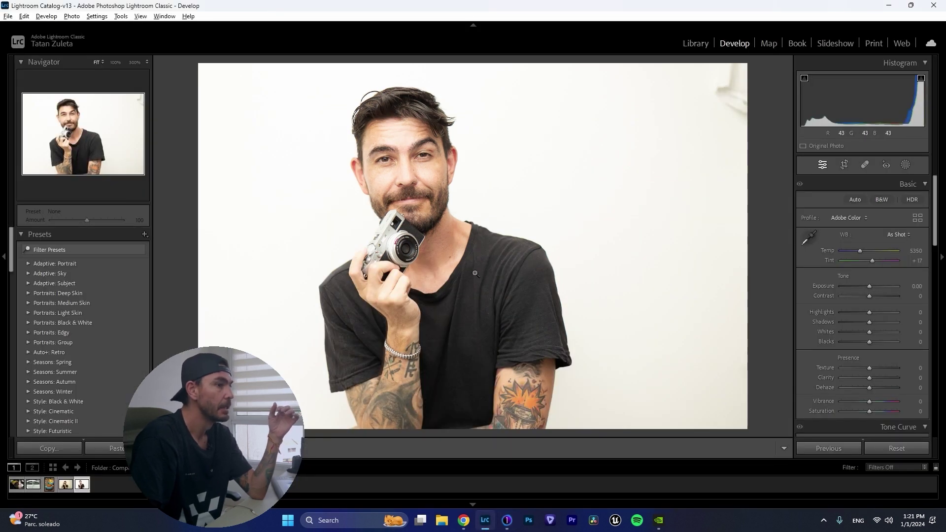
{"action": "left_click", "coordinate": [508, 523]}
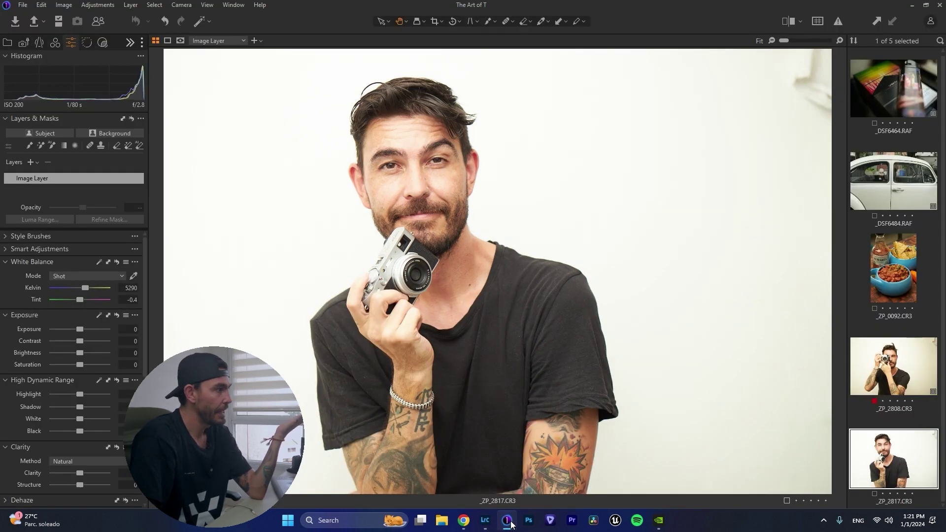
Change the portrait's ICC profile in Capture One to Canon EOS R ProStandard
{"action": "left_click", "coordinate": [56, 44]}
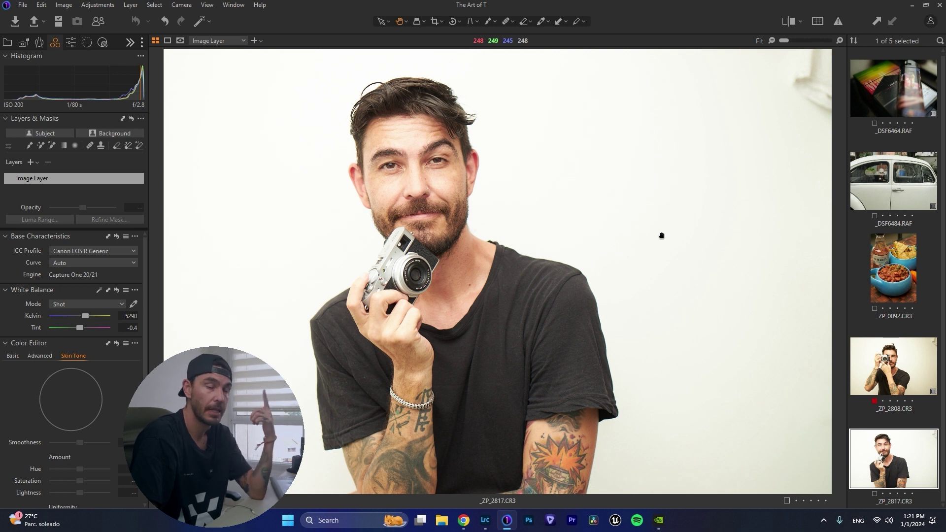
{"action": "left_click", "coordinate": [88, 252]}
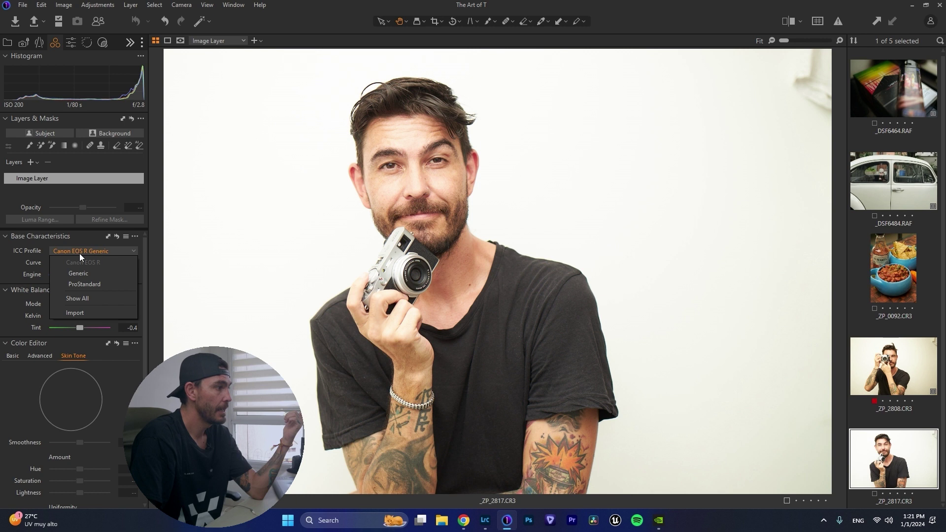
{"action": "left_click", "coordinate": [84, 285]}
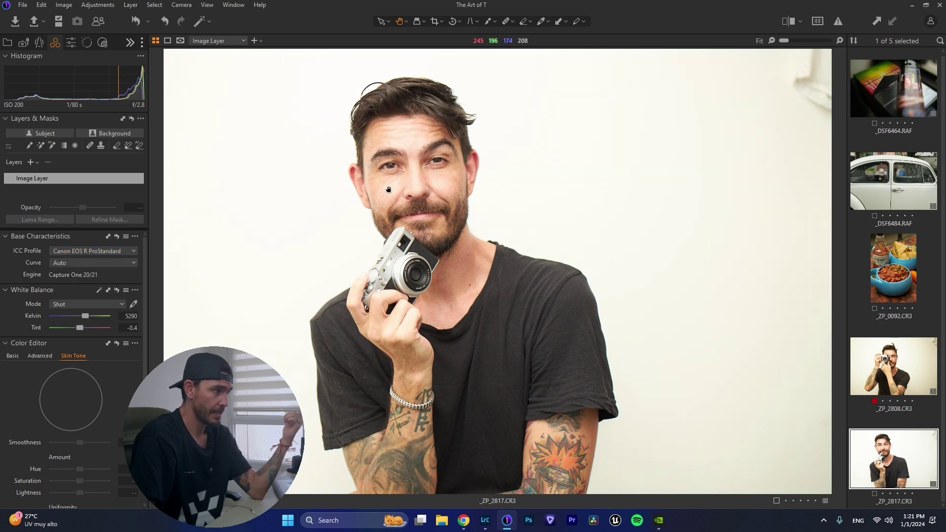
Lower the portrait's exposure in Capture One to -0.65, judging the effect on the face up close
{"action": "scroll", "coordinate": [419, 192], "scroll_direction": "up", "scroll_amount": 3}
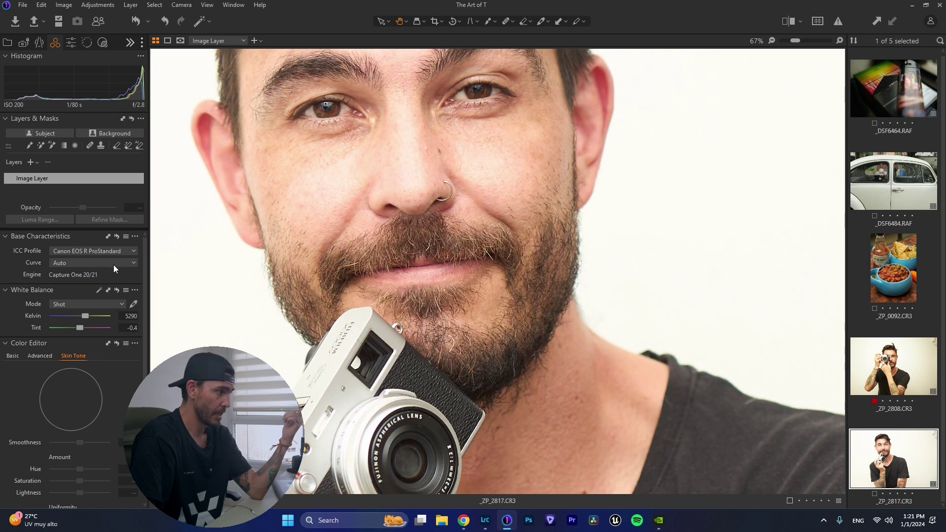
{"action": "left_click", "coordinate": [71, 42]}
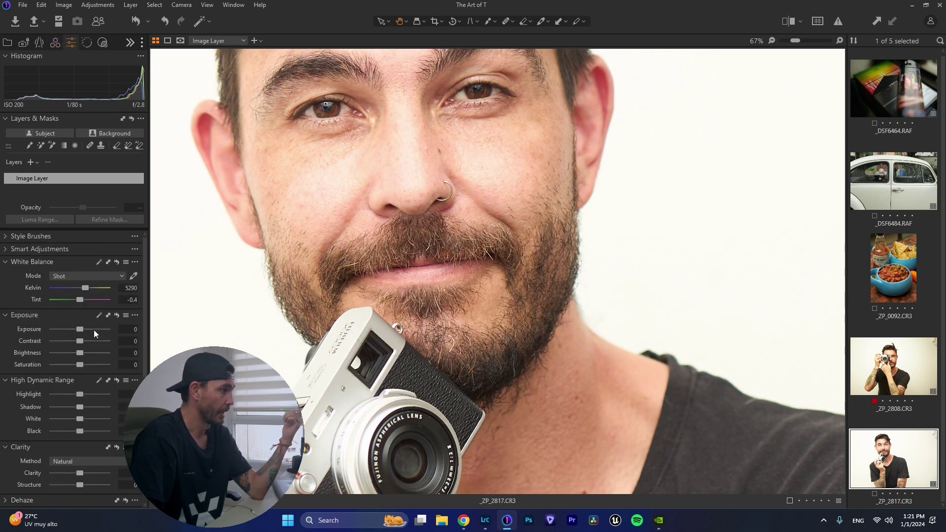
{"action": "left_click_drag", "start_coordinate": [80, 330], "coordinate": [75, 332]}
{"action": "left_click_drag", "start_coordinate": [74, 332], "coordinate": [74, 332]}
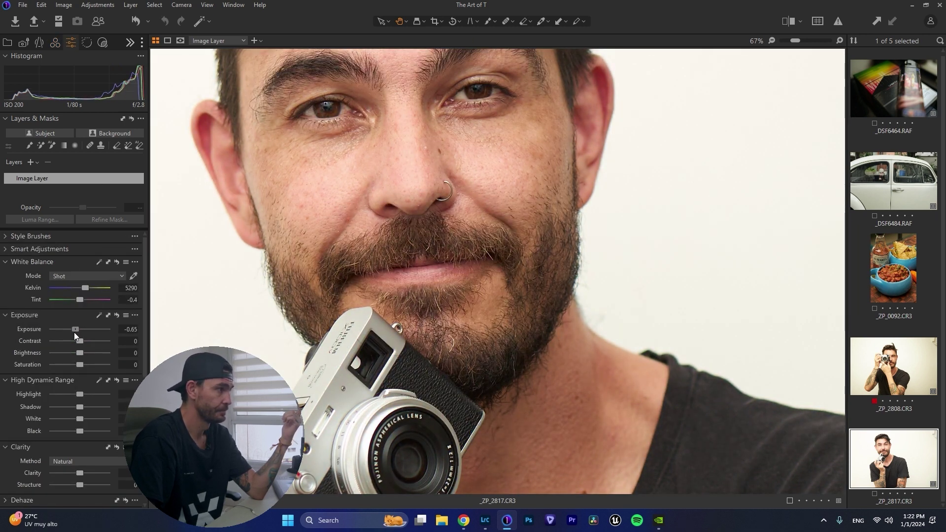
Check the portrait's available ICC profiles, keep ProStandard, and return to the full photo with the exposure adjustments shown
{"action": "left_click", "coordinate": [55, 42]}
{"action": "left_click", "coordinate": [86, 252]}
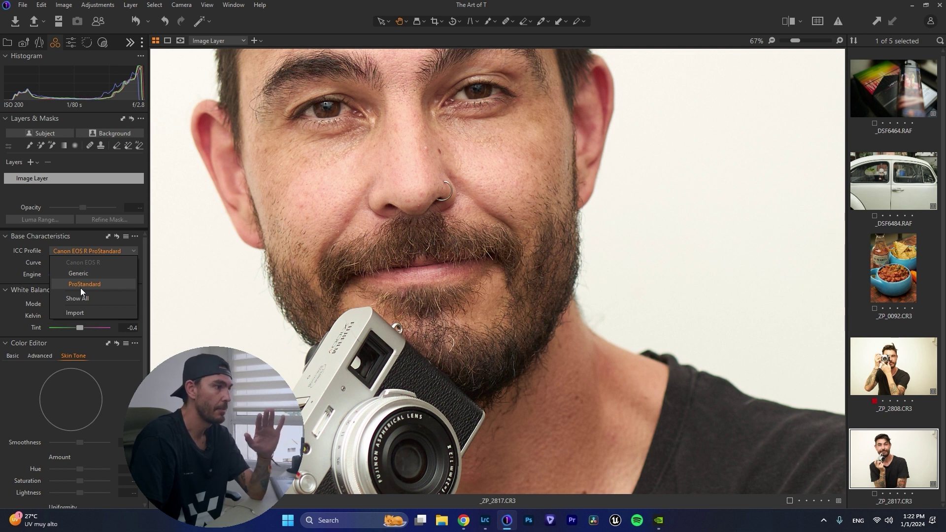
{"action": "left_click", "coordinate": [81, 285]}
{"action": "double_click", "coordinate": [490, 257]}
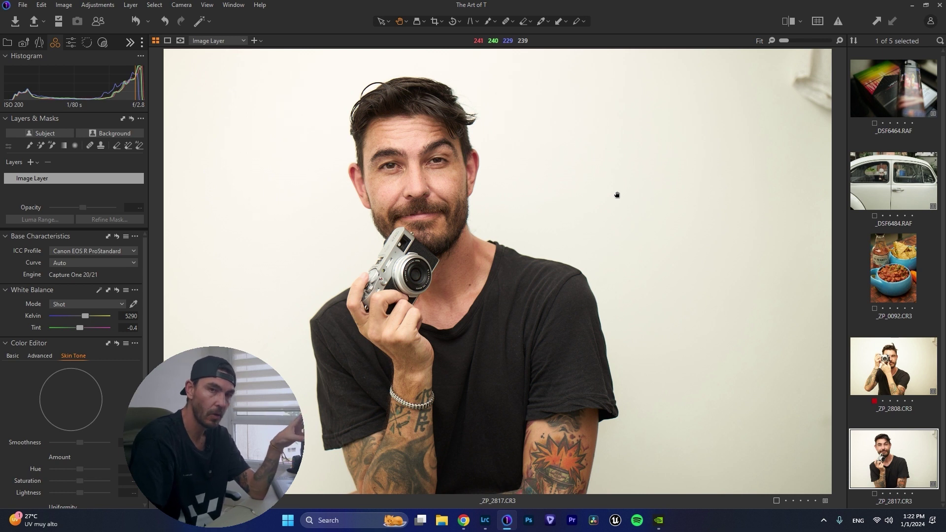
{"action": "left_click", "coordinate": [74, 45]}
Switch to Lightroom Classic and apply the Camera Matching profile Camera Faithful v2 to the same portrait
{"action": "left_click", "coordinate": [485, 520]}
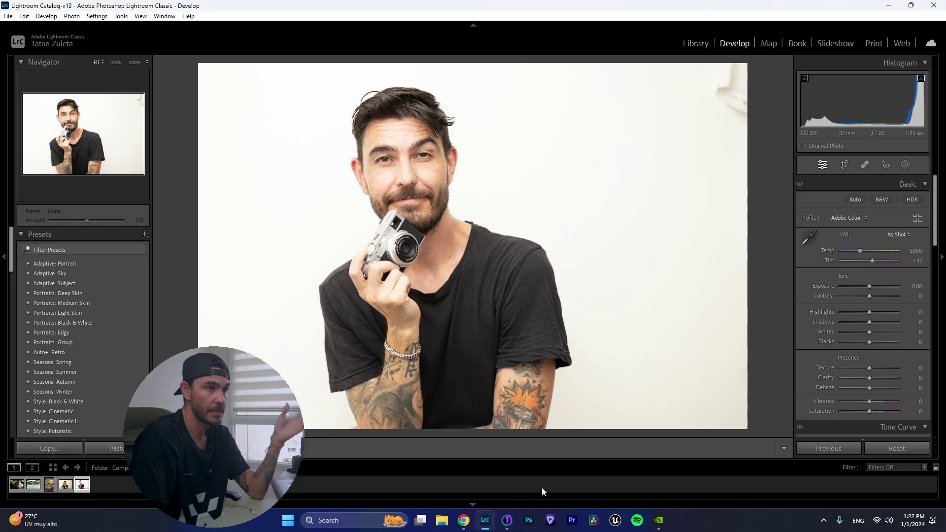
{"action": "left_click", "coordinate": [855, 219]}
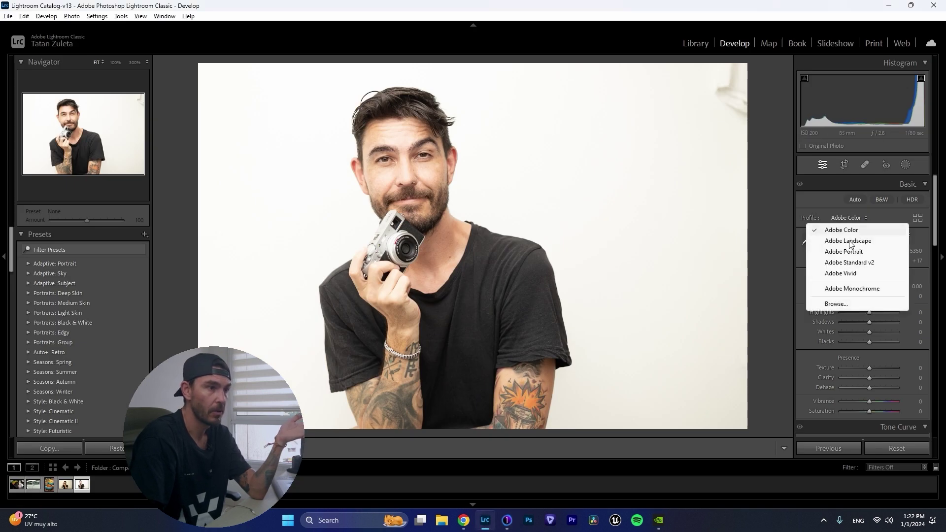
{"action": "left_click", "coordinate": [836, 304]}
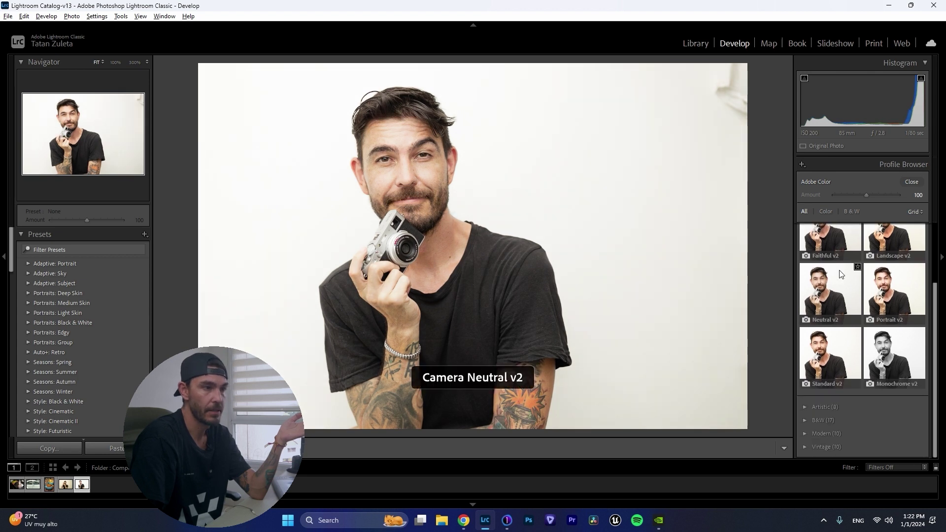
{"action": "left_click", "coordinate": [832, 308]}
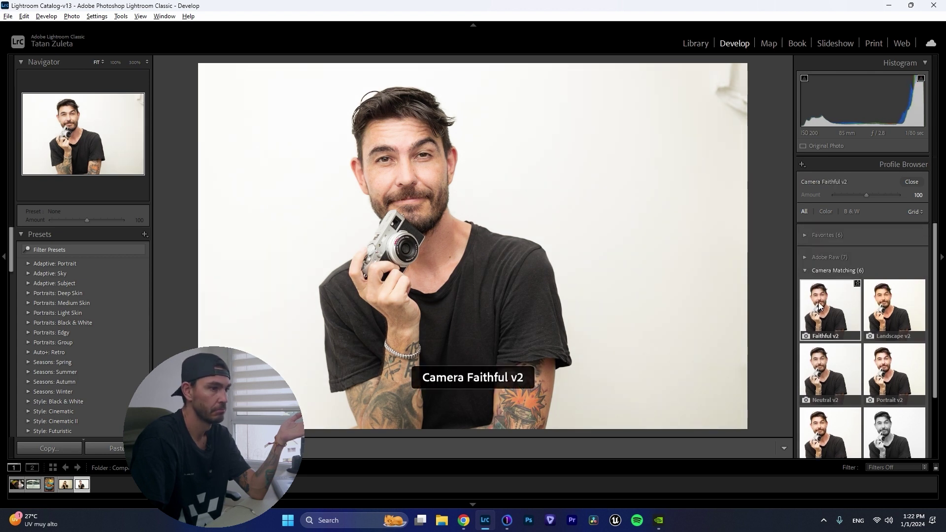
{"action": "left_click", "coordinate": [806, 270]}
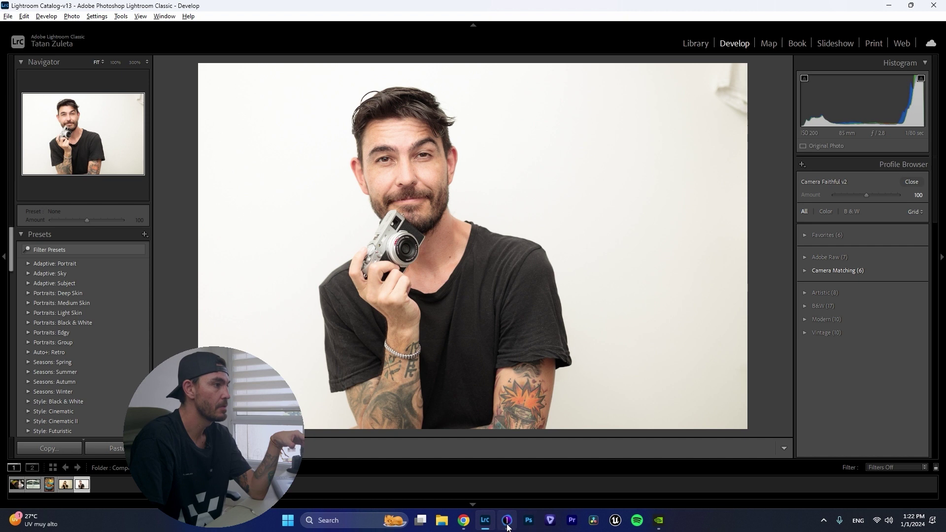
{"action": "mouse_move", "coordinate": [493, 510]}
{"action": "left_click", "coordinate": [912, 182]}
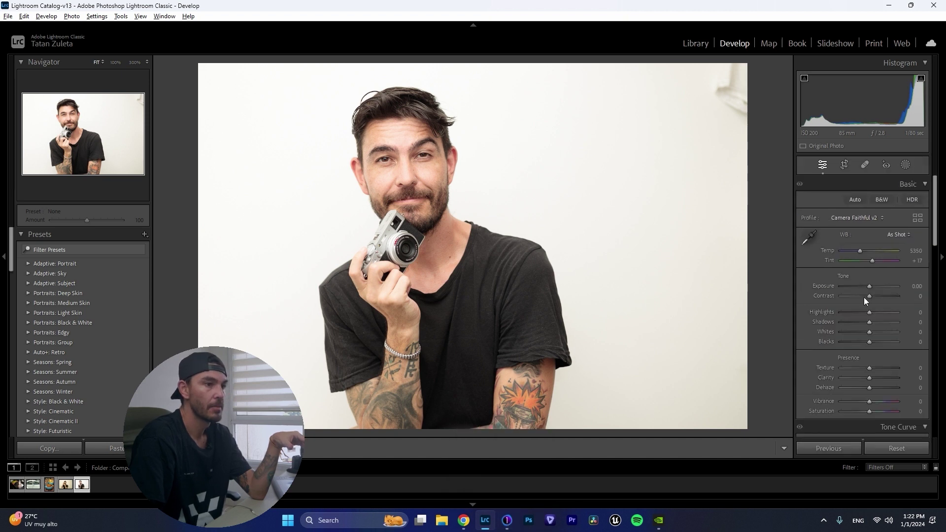
Check the exposure used in Capture One and set the Lightroom Classic portrait's exposure to -0.60
{"action": "left_click", "coordinate": [508, 521]}
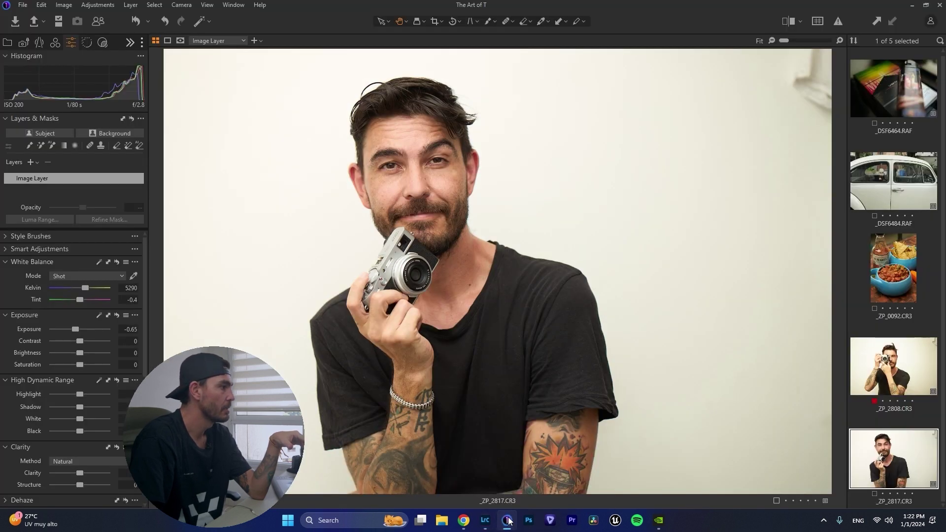
{"action": "left_click", "coordinate": [485, 520]}
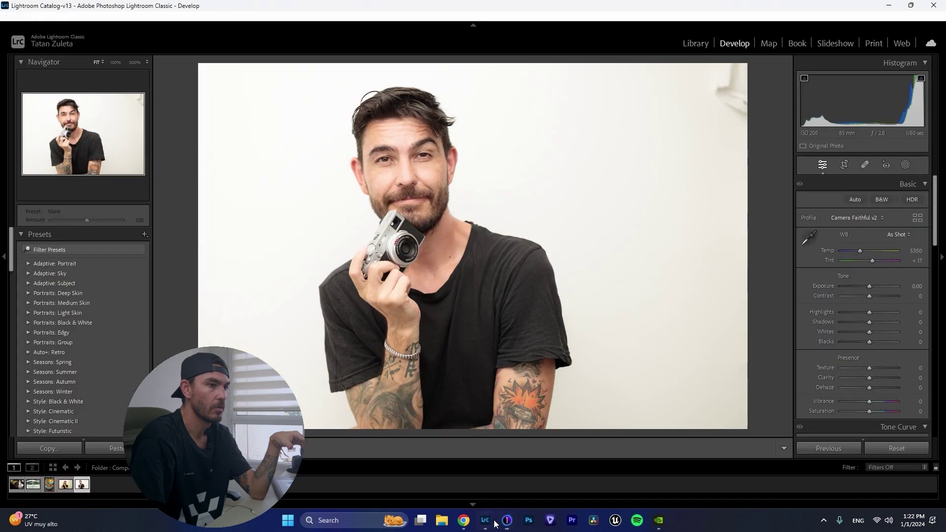
{"action": "left_click", "coordinate": [918, 287]}
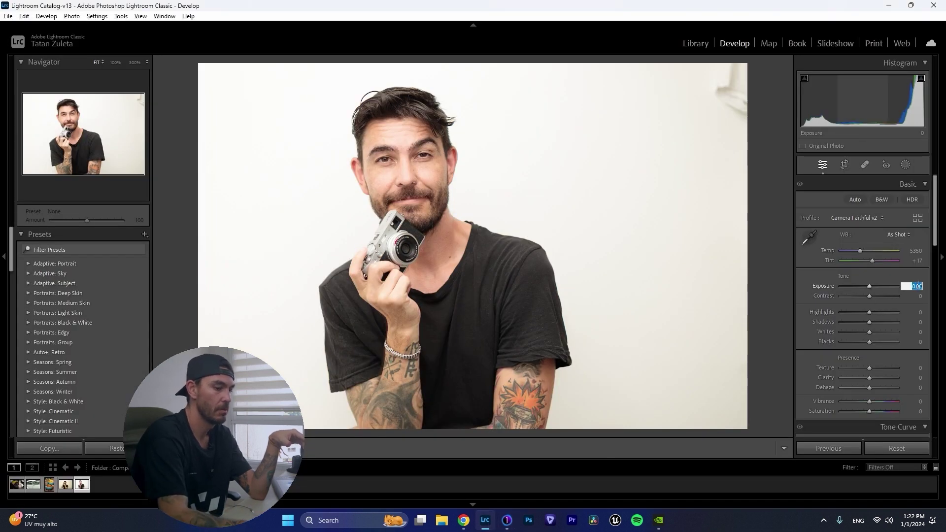
{"action": "type", "text": "0.6"}
{"action": "left_click", "coordinate": [920, 285]}
{"action": "type", "text": "-0.6"}
{"action": "key", "text": "Return"}
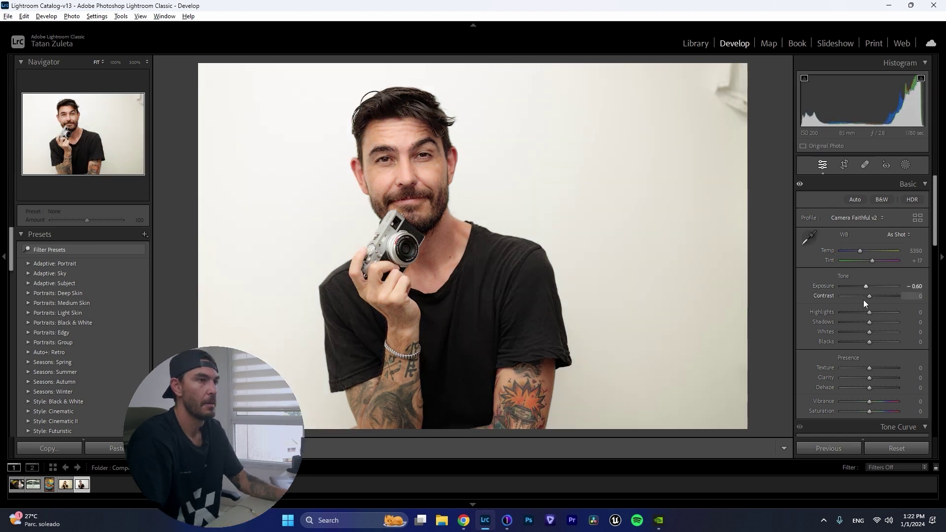
Compare the darkened portrait in both programs and check its overexposed areas with Capture One's exposure warning
{"action": "left_click", "coordinate": [504, 528]}
{"action": "left_click", "coordinate": [485, 521]}
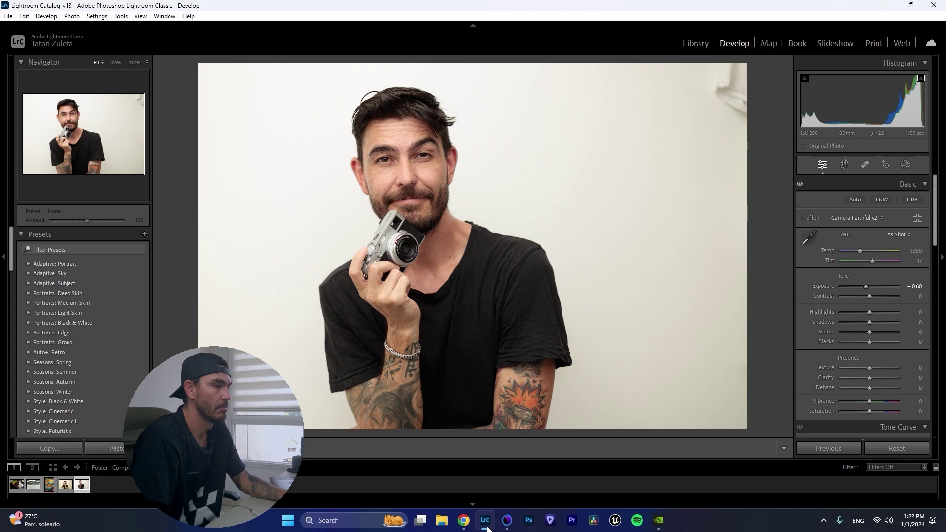
{"action": "left_click", "coordinate": [507, 521]}
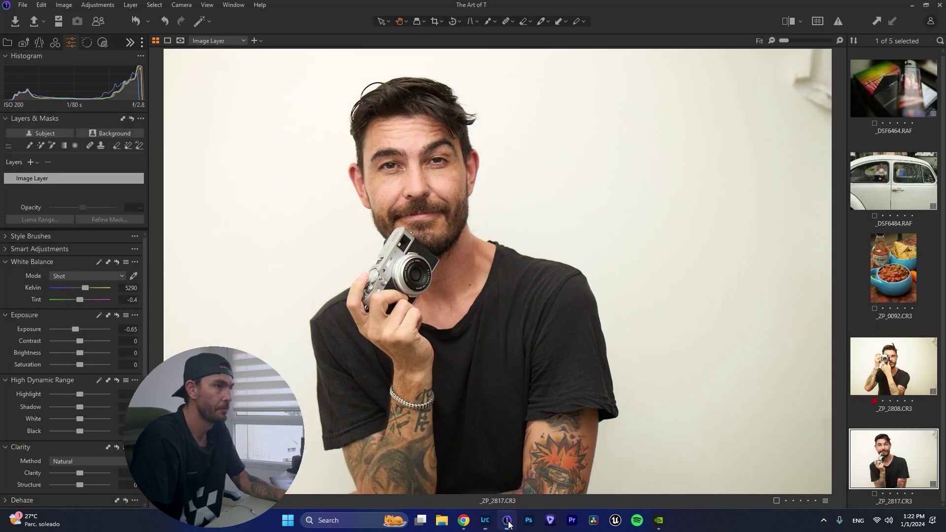
{"action": "left_click", "coordinate": [838, 22]}
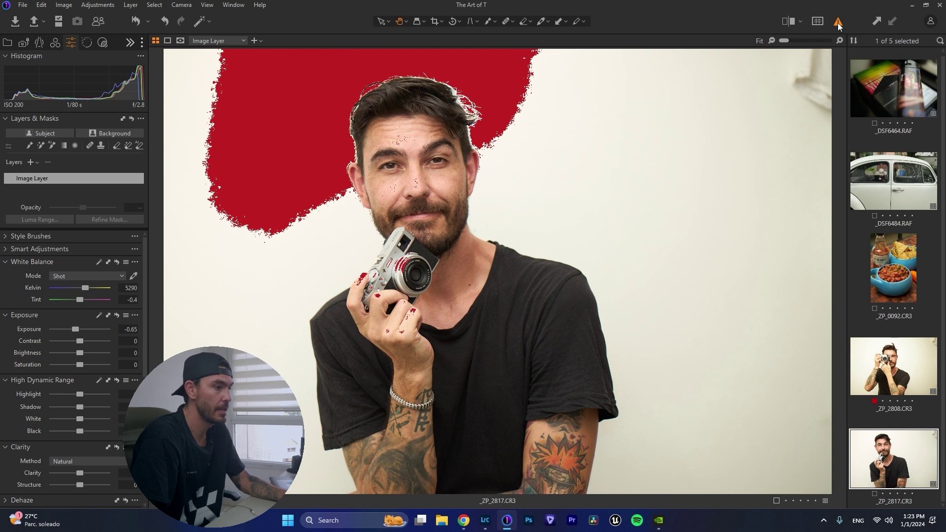
{"action": "left_click", "coordinate": [838, 24]}
Inspect highlight clipping on the camera's lens ring in Lightroom Classic, and check it against the exposure warning in Capture One
{"action": "left_click", "coordinate": [485, 520]}
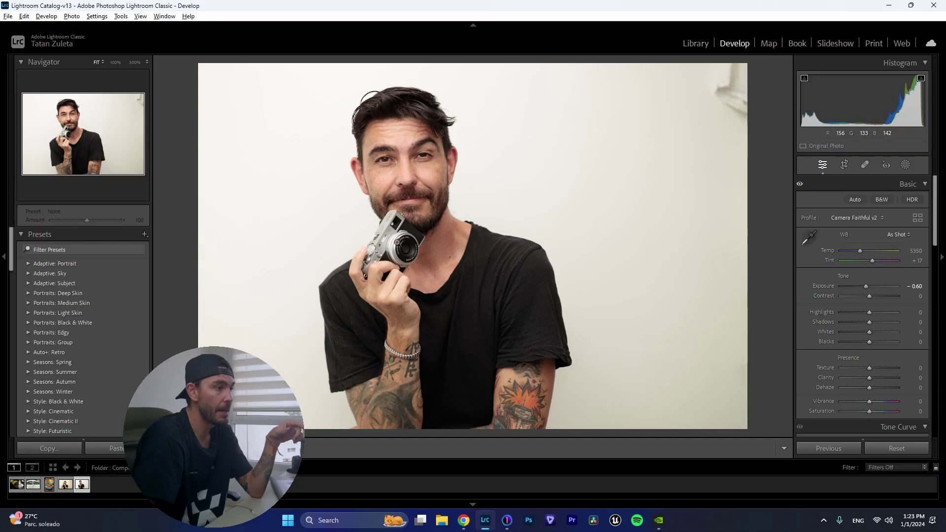
{"action": "left_click", "coordinate": [393, 247]}
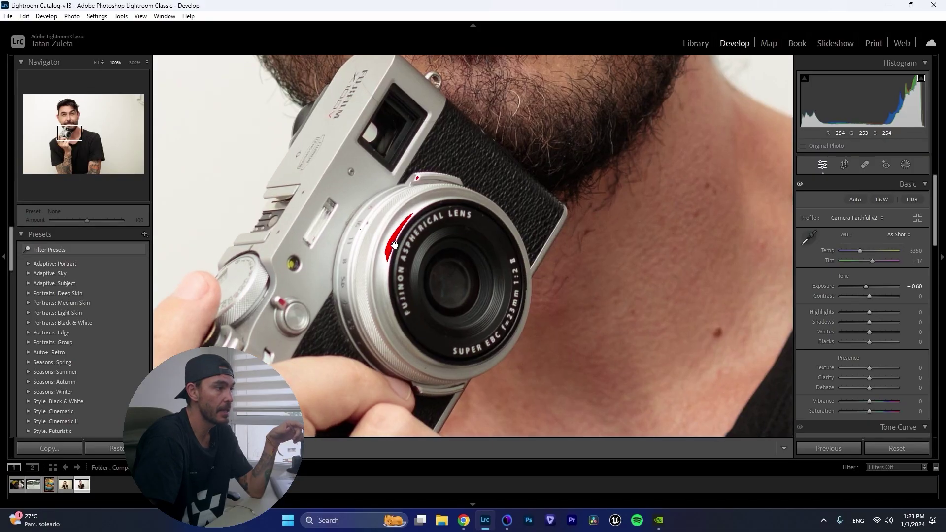
{"action": "left_click", "coordinate": [387, 238]}
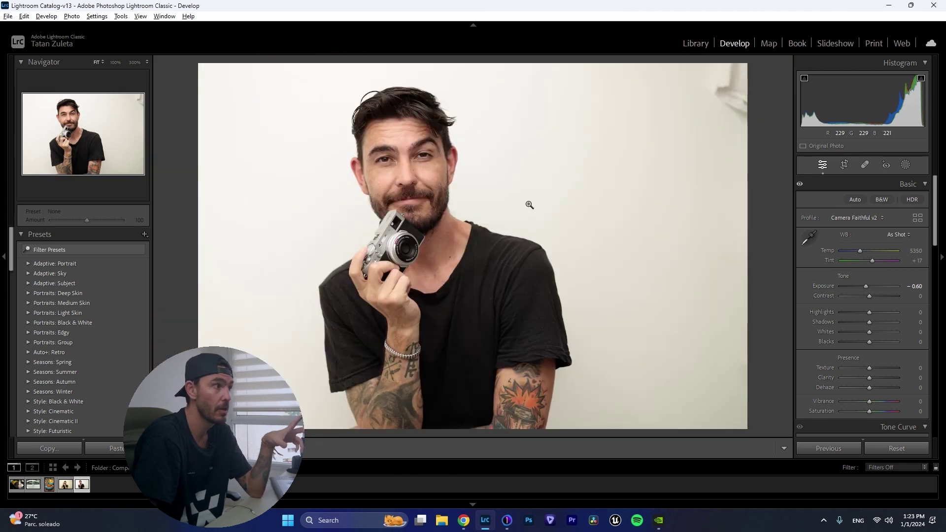
{"action": "left_click", "coordinate": [507, 521]}
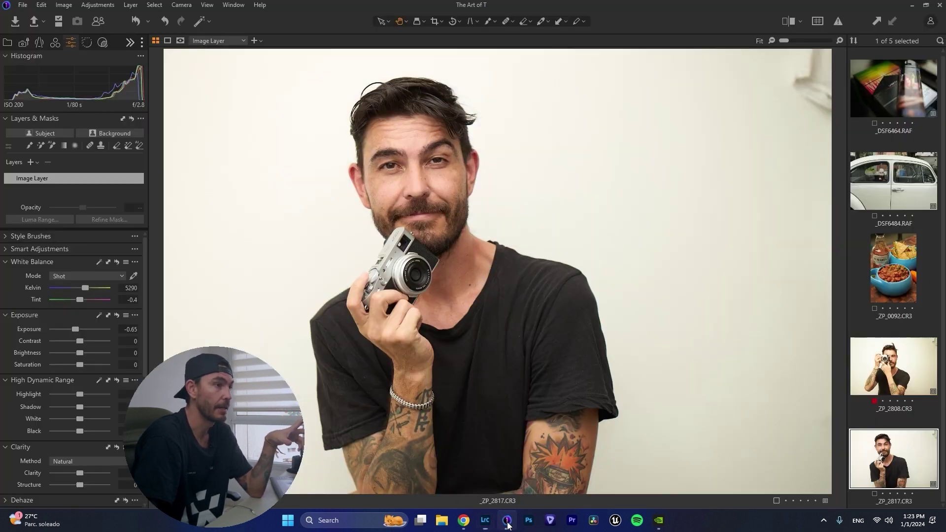
{"action": "left_click", "coordinate": [838, 22]}
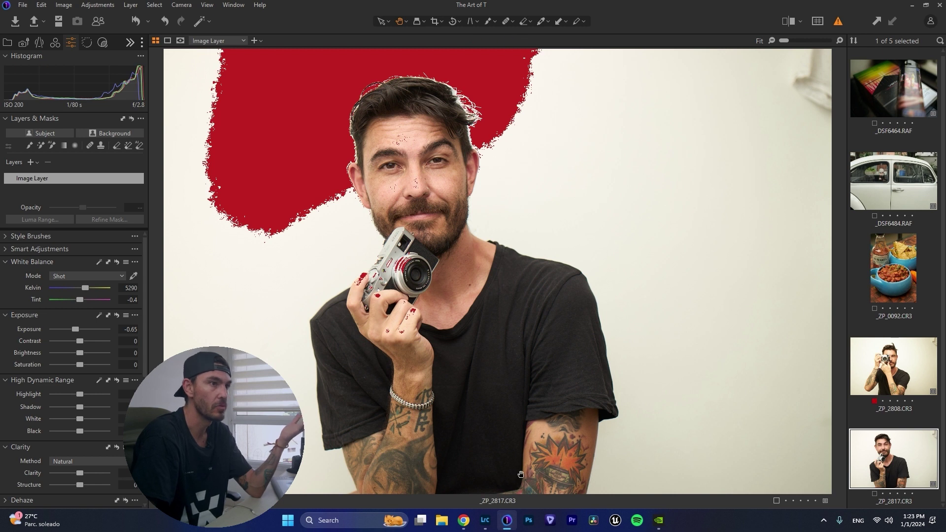
{"action": "left_click", "coordinate": [839, 23]}
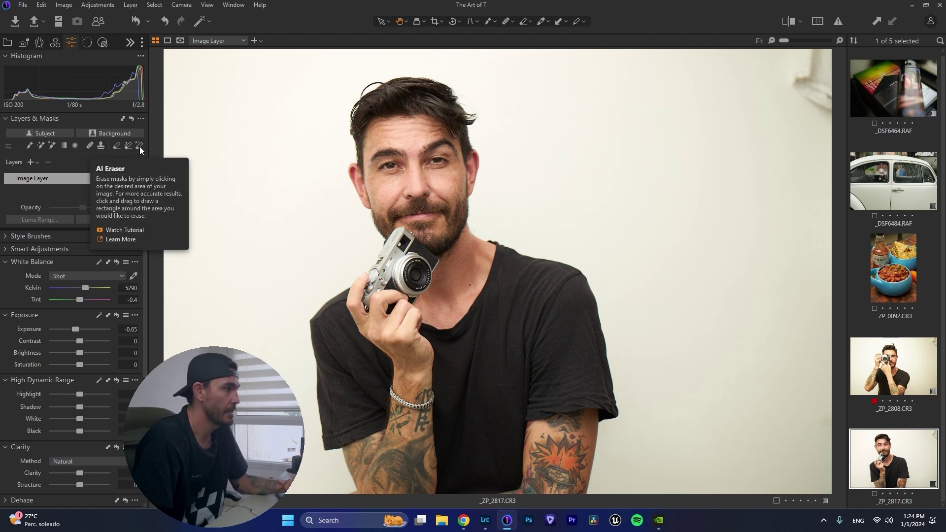
Create an AI background mask on the portrait in Capture One and display it as a grayscale mask
{"action": "left_click", "coordinate": [106, 135]}
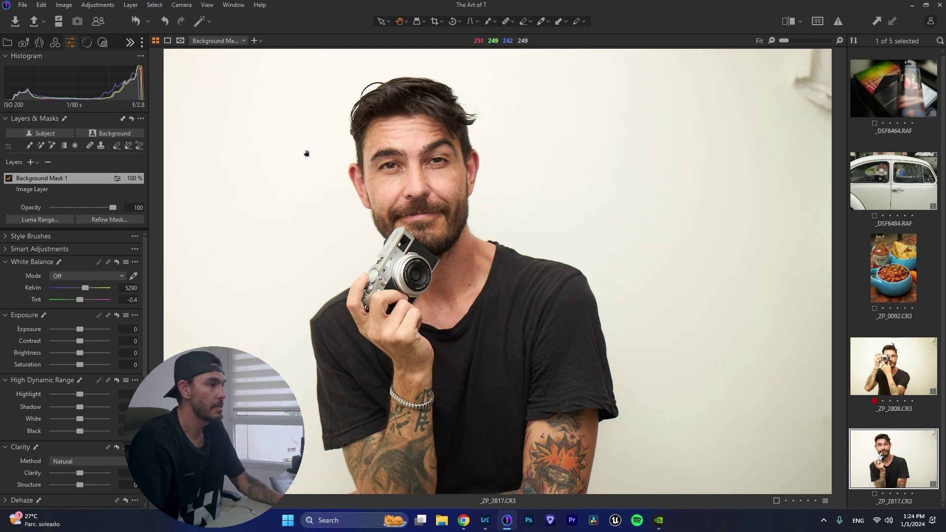
{"action": "key", "text": "m"}
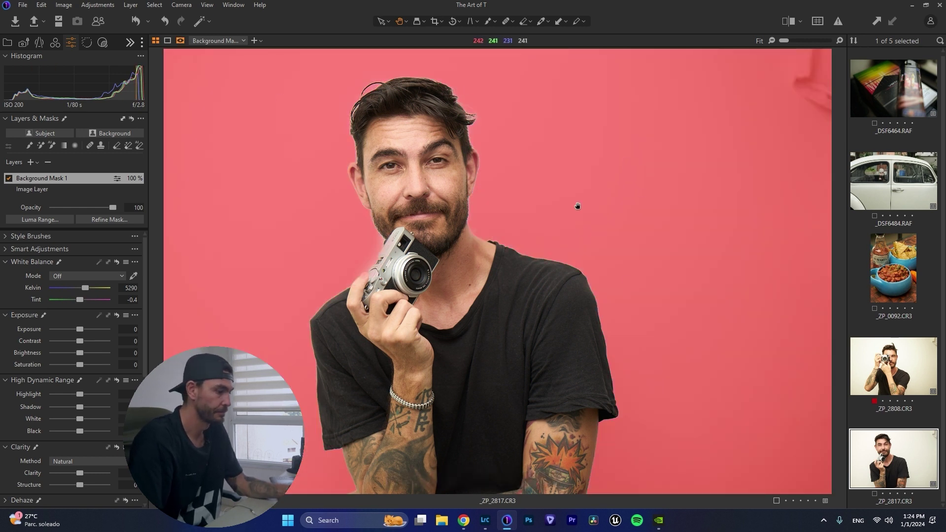
{"action": "key", "text": "alt+m"}
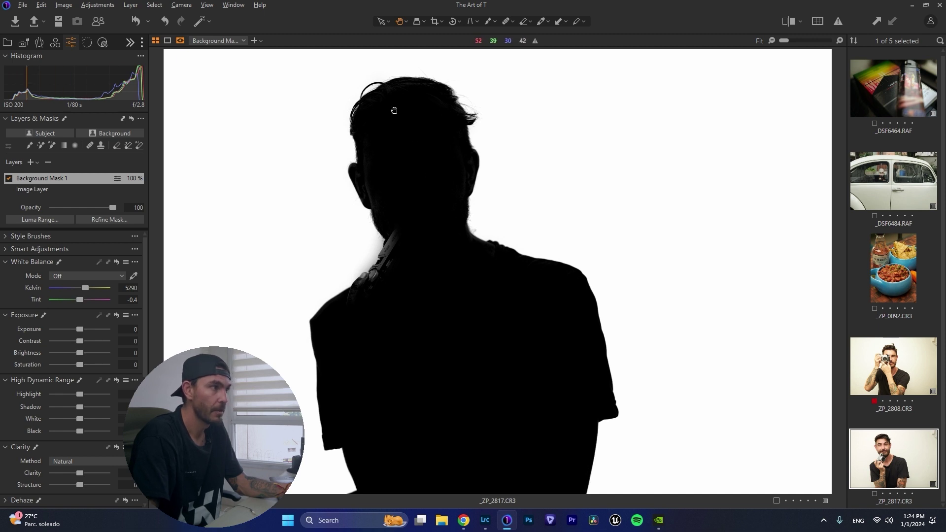
Switch to Lightroom Classic and create a Background mask on the same portrait
{"action": "left_click", "coordinate": [486, 521]}
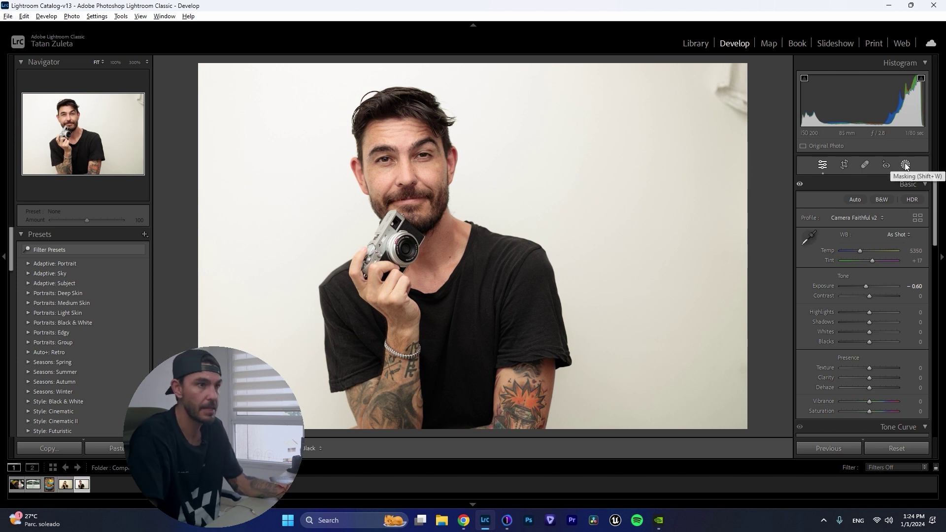
{"action": "left_click", "coordinate": [906, 165]}
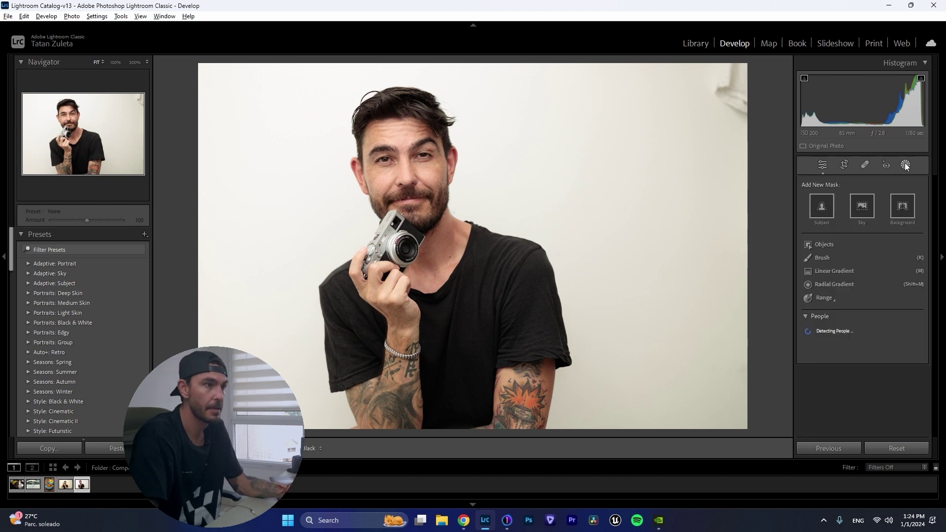
{"action": "left_click", "coordinate": [906, 211]}
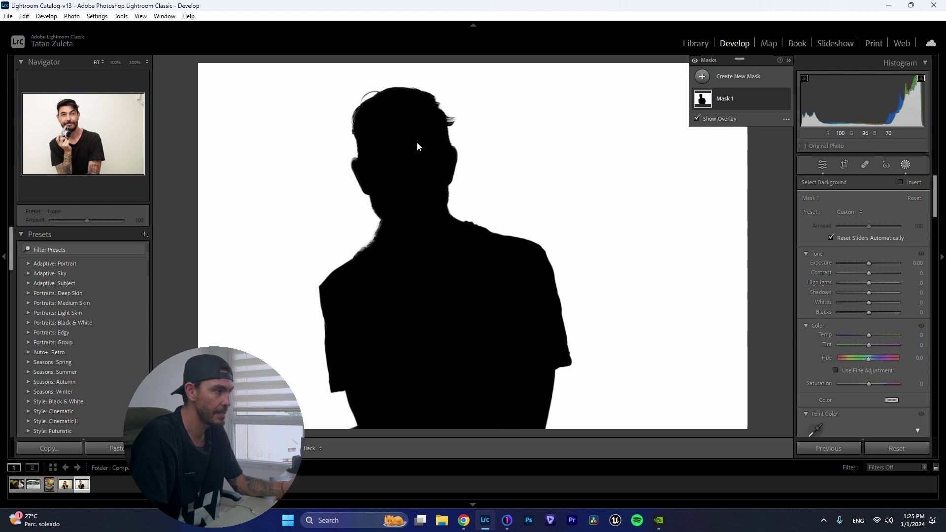
Compare the background mask edges around the beard, ears and neck at 100% in Lightroom Classic and Capture One
{"action": "left_click", "coordinate": [369, 117]}
{"action": "left_click_drag", "start_coordinate": [404, 122], "coordinate": [427, 289]}
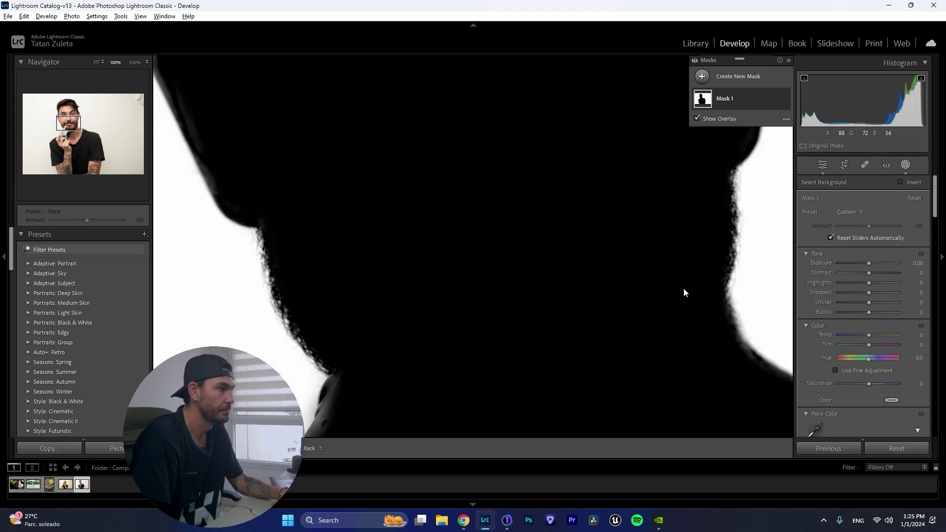
{"action": "key", "text": "alt+Tab"}
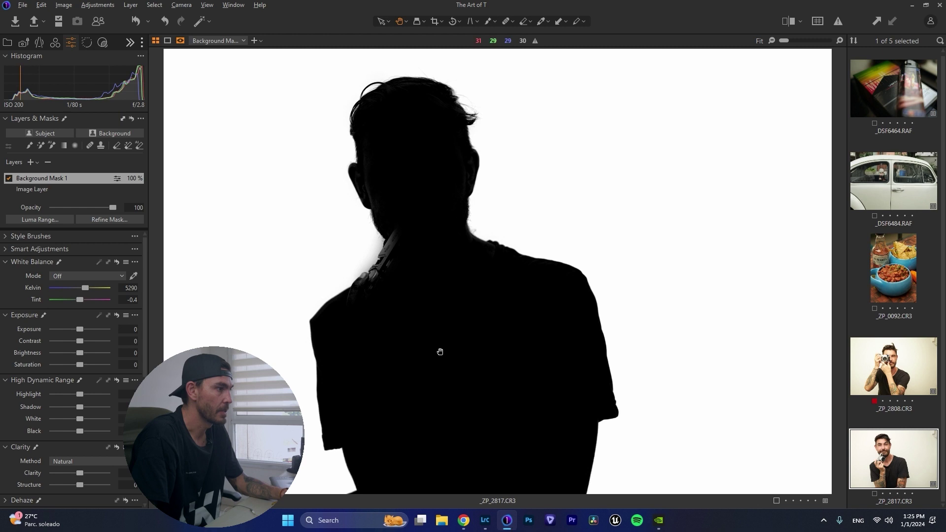
{"action": "scroll", "coordinate": [392, 218], "scroll_direction": "up", "scroll_amount": 2}
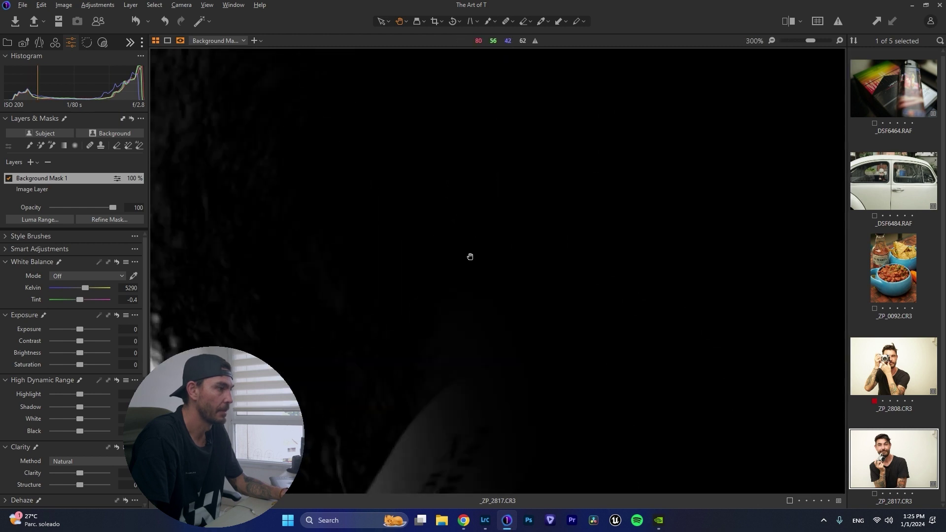
{"action": "scroll", "coordinate": [469, 257], "scroll_direction": "down", "scroll_amount": 3}
{"action": "left_click_drag", "start_coordinate": [518, 258], "coordinate": [401, 236]}
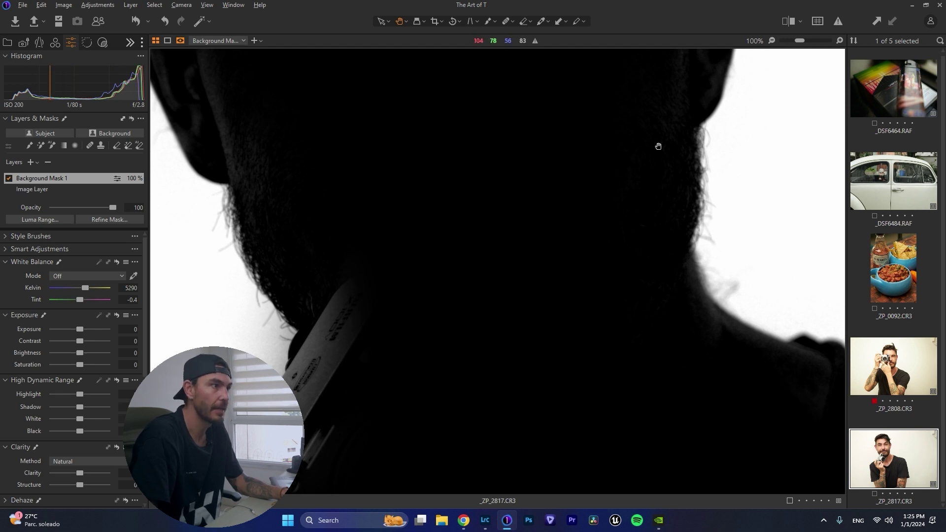
{"action": "left_click", "coordinate": [485, 520]}
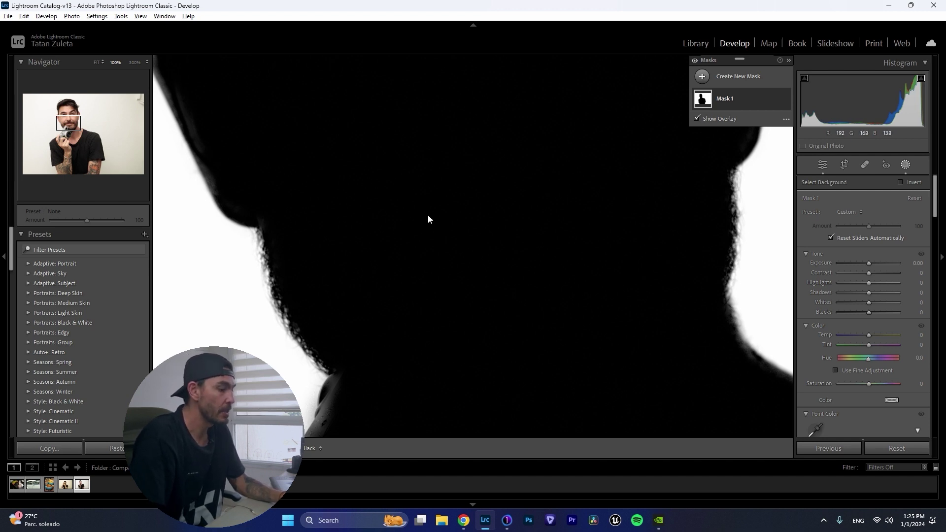
Compare the background mask edges along the handheld camera and hand at 100% in Lightroom Classic and Capture One
{"action": "left_click_drag", "start_coordinate": [443, 259], "coordinate": [486, 131]}
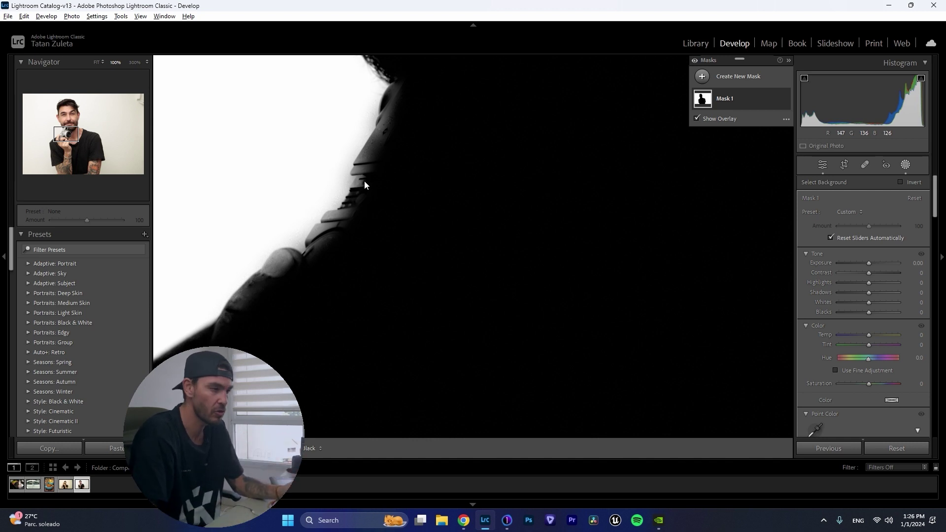
{"action": "left_click", "coordinate": [507, 520]}
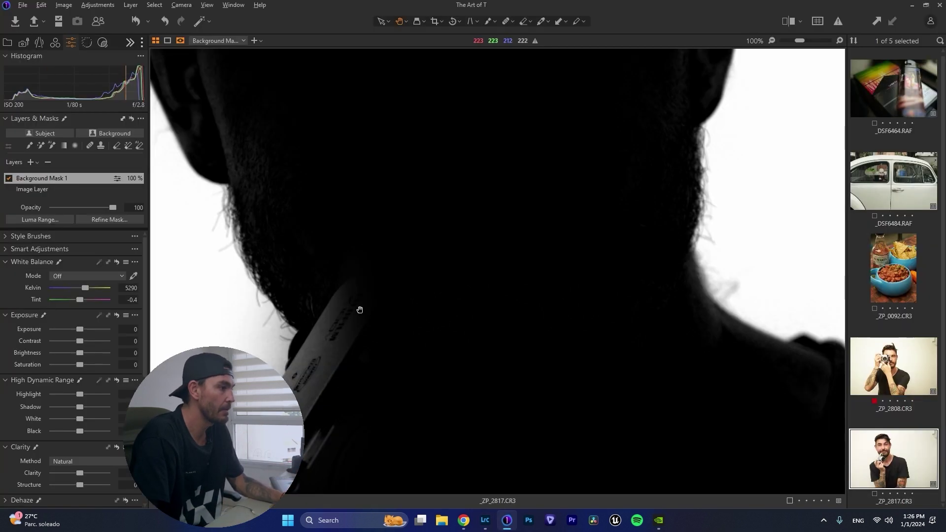
{"action": "left_click_drag", "start_coordinate": [352, 374], "coordinate": [469, 154]}
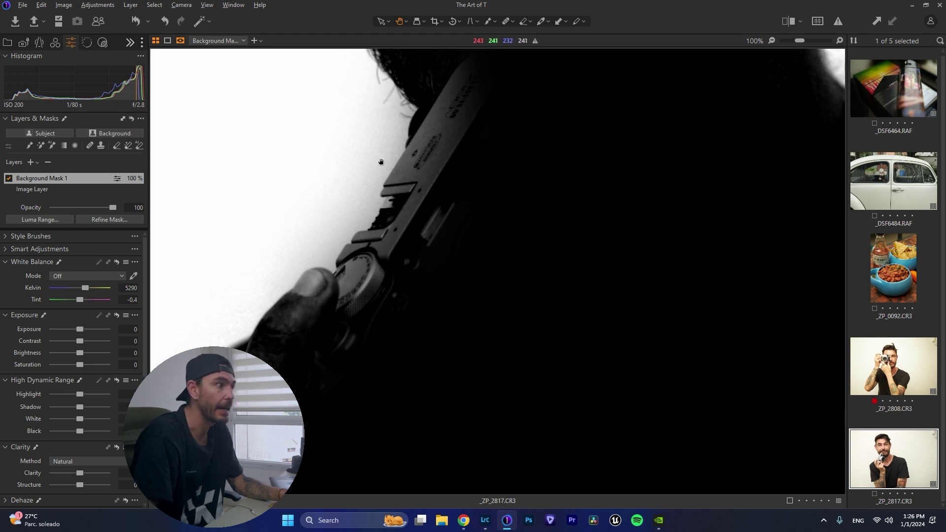
{"action": "left_click_drag", "start_coordinate": [535, 217], "coordinate": [513, 226]}
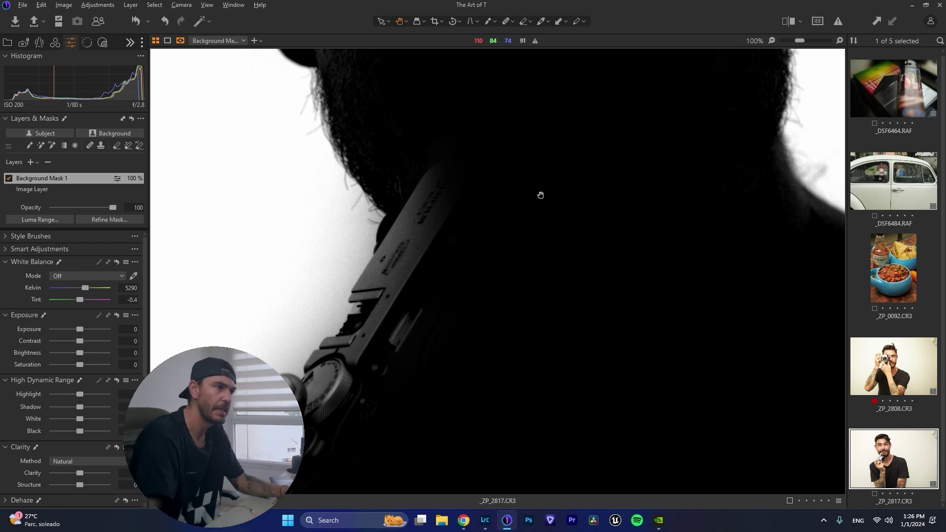
{"action": "left_click_drag", "start_coordinate": [534, 197], "coordinate": [515, 309]}
{"action": "left_click_drag", "start_coordinate": [518, 242], "coordinate": [526, 342]}
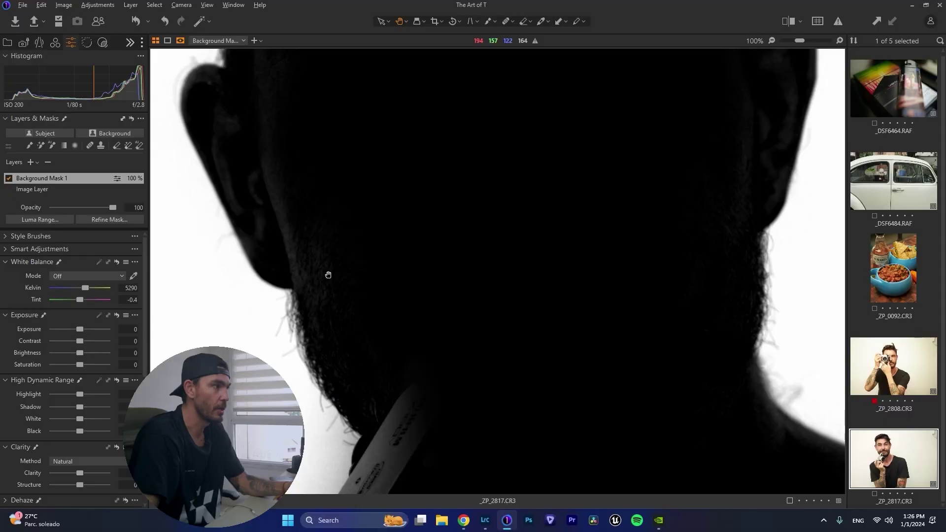
Compare the background mask around the hair at 100% in Capture One and Lightroom Classic
{"action": "scroll", "coordinate": [327, 275], "scroll_direction": "up", "scroll_amount": 5}
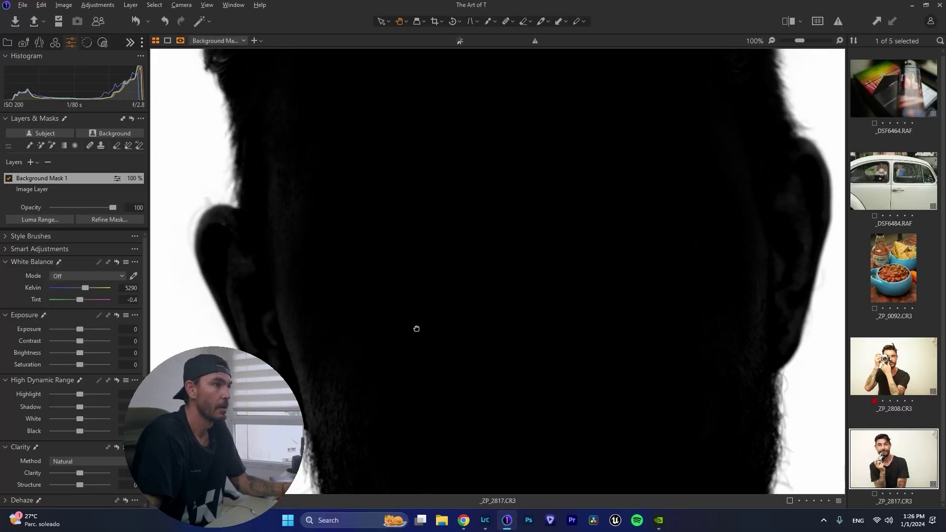
{"action": "left_click_drag", "start_coordinate": [432, 320], "coordinate": [463, 445]}
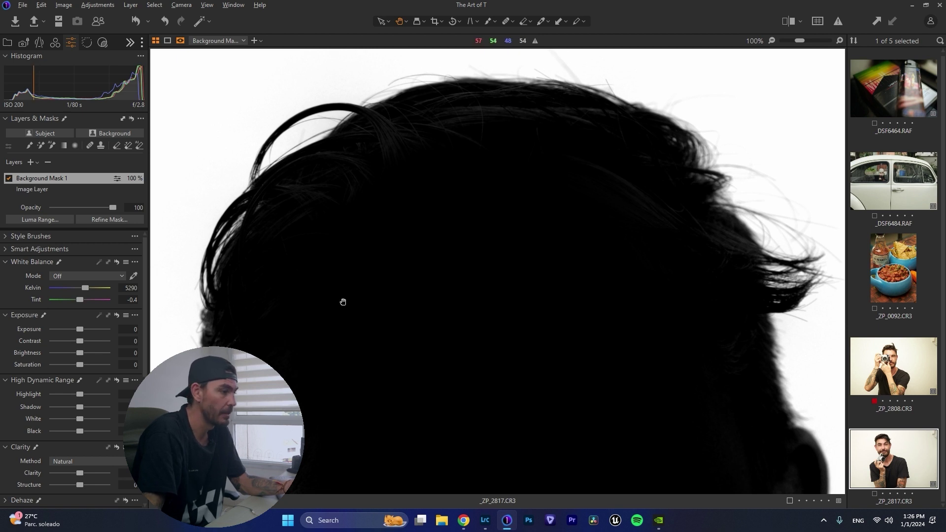
{"action": "left_click", "coordinate": [485, 520]}
{"action": "left_click_drag", "start_coordinate": [533, 178], "coordinate": [543, 355]}
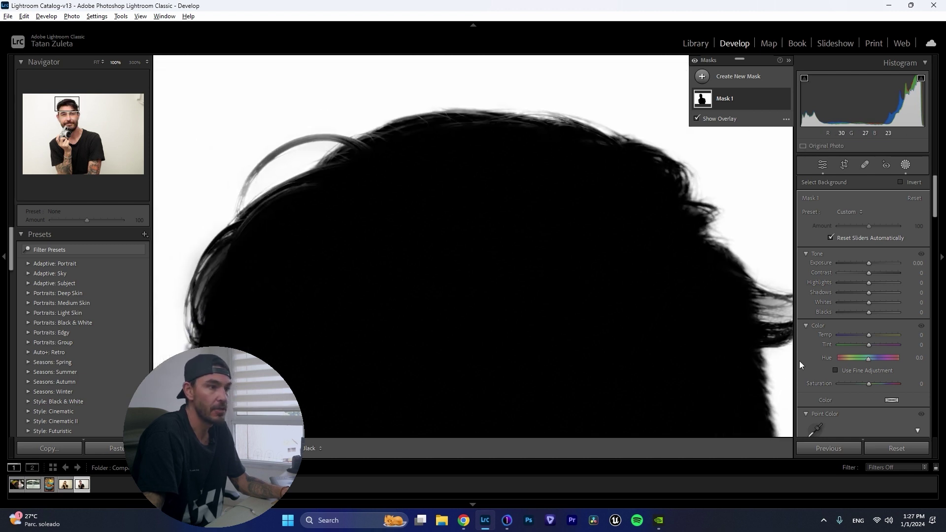
{"action": "left_click_drag", "start_coordinate": [625, 274], "coordinate": [466, 207]}
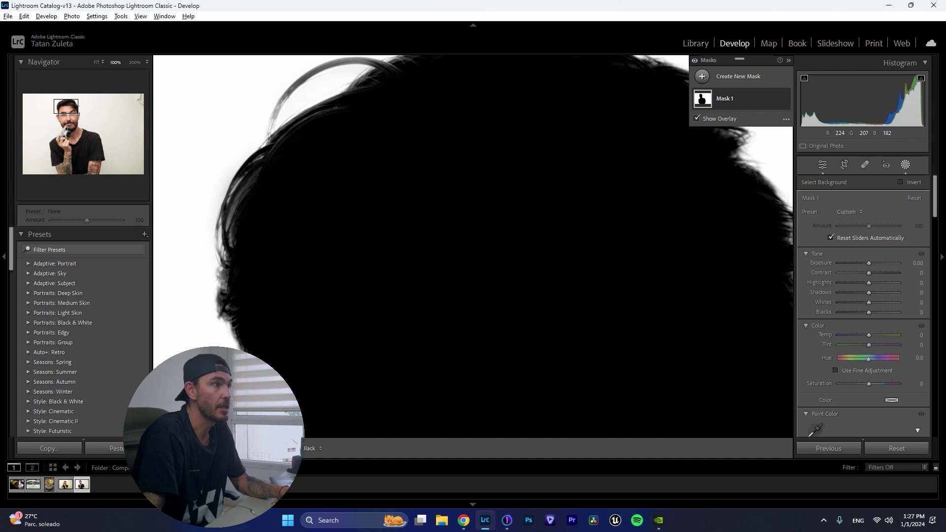
{"action": "left_click_drag", "start_coordinate": [520, 220], "coordinate": [452, 254]}
{"action": "left_click", "coordinate": [507, 520]}
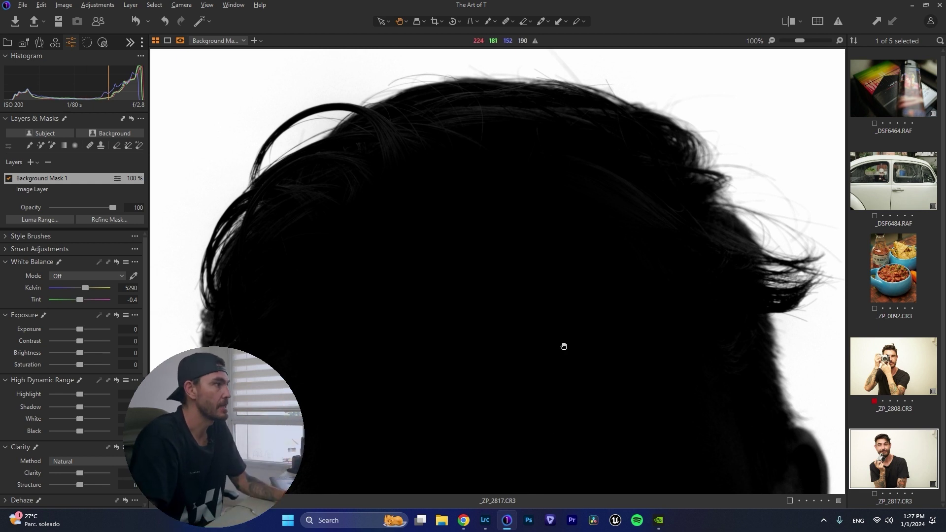
View the whole portrait's background mask fitted to the viewer in Capture One and then in Lightroom Classic
{"action": "left_click", "coordinate": [611, 302]}
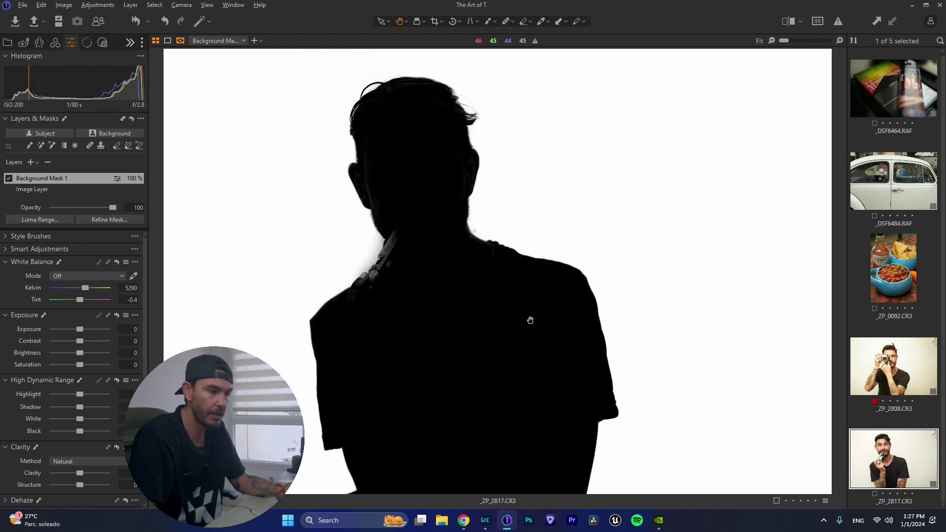
{"action": "mouse_move", "coordinate": [486, 528]}
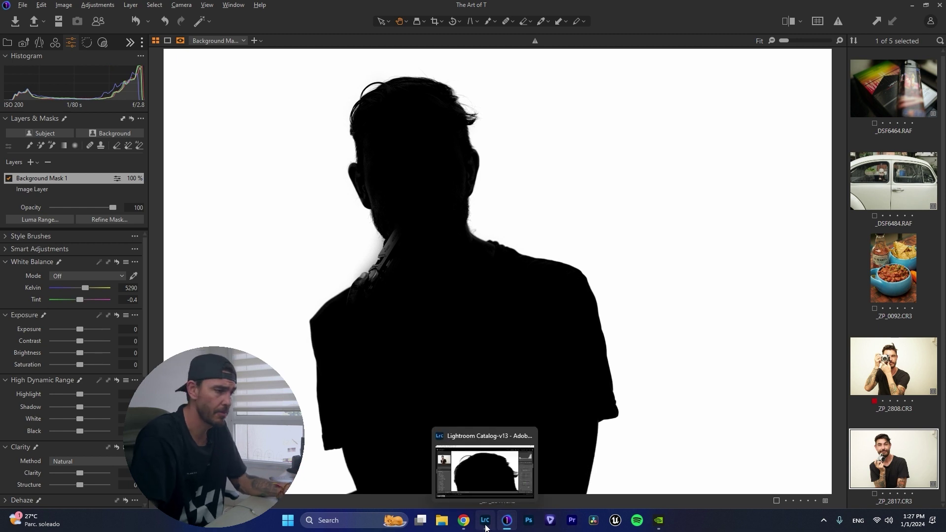
{"action": "left_click", "coordinate": [486, 528]}
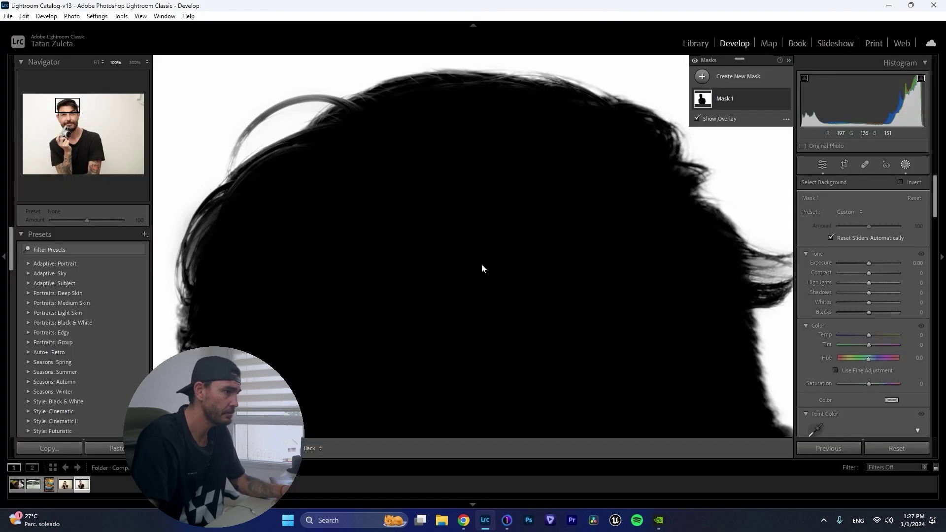
{"action": "left_click", "coordinate": [96, 63]}
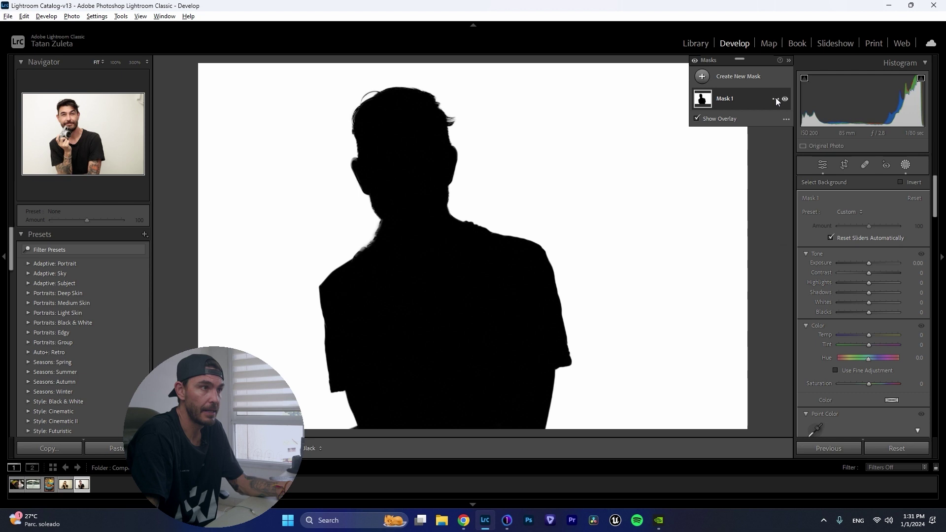
Intersect Mask 1 with a diagonal linear gradient fading from the photo's upper-left area toward the subject's chest
{"action": "left_click", "coordinate": [775, 99]}
{"action": "mouse_move", "coordinate": [802, 151]}
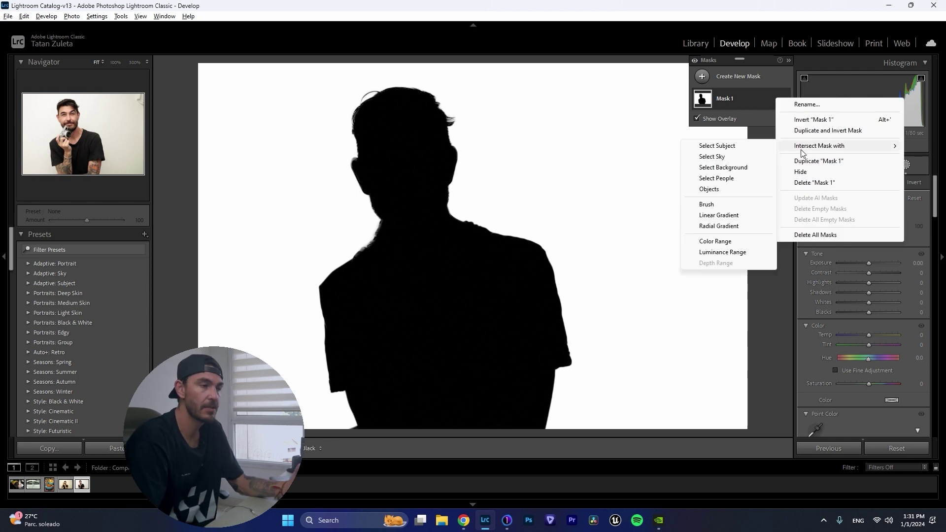
{"action": "left_click", "coordinate": [728, 218]}
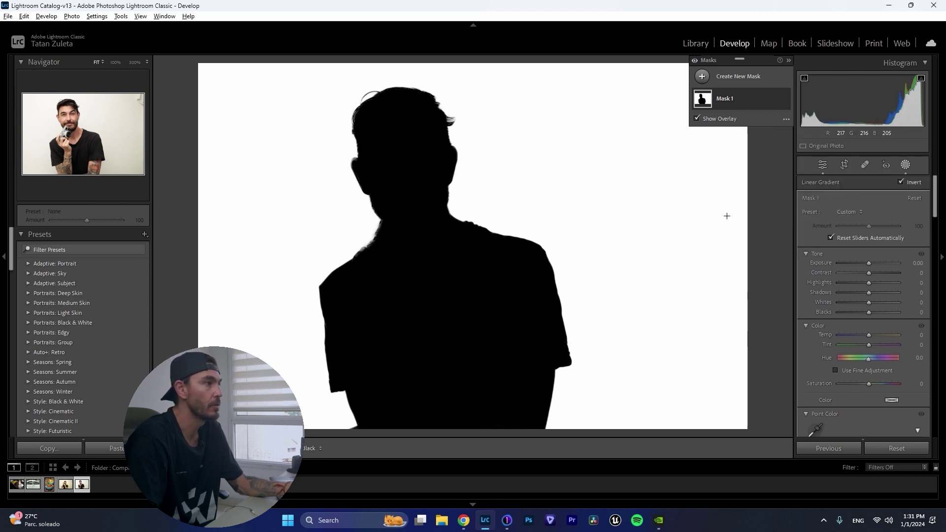
{"action": "left_click_drag", "start_coordinate": [279, 141], "coordinate": [432, 274]}
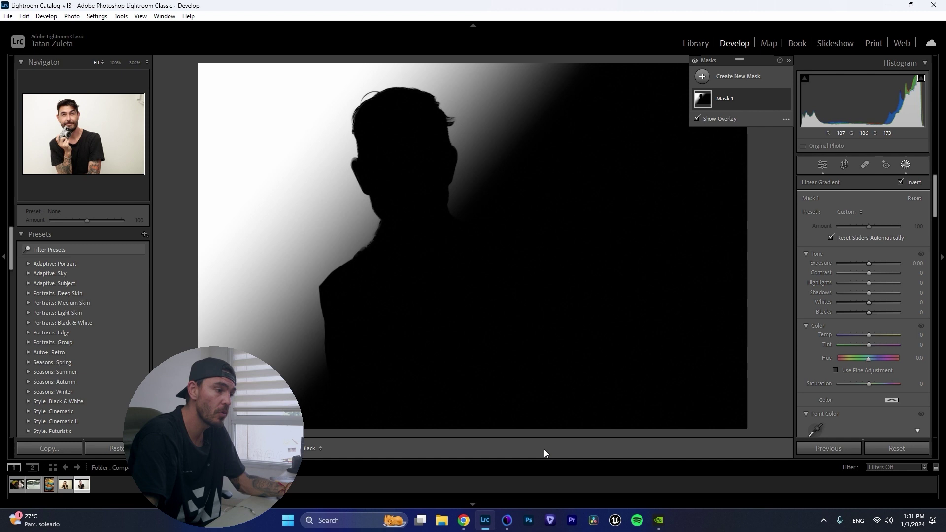
Switch to Capture One, add a layer with a diagonal linear gradient mask from the photo's upper-left corner, and AI-erase the subject and camera from it
{"action": "left_click", "coordinate": [507, 521]}
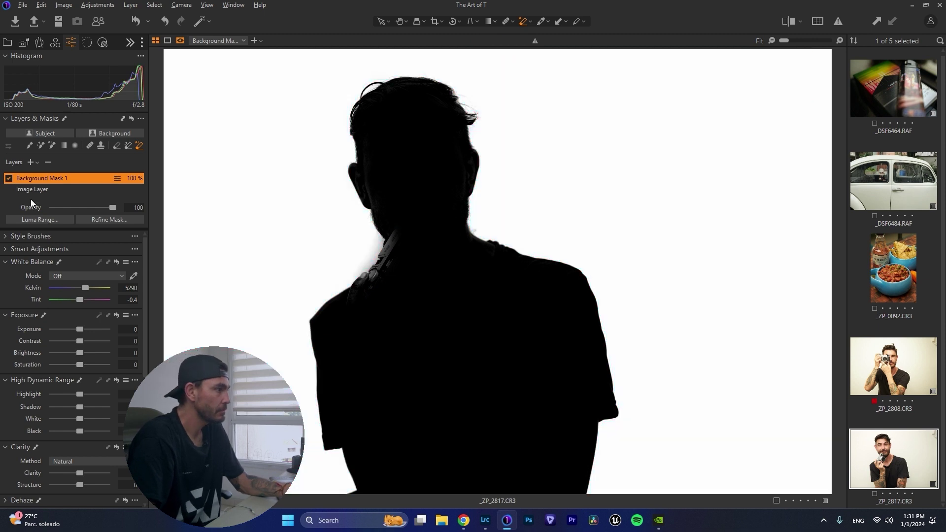
{"action": "left_click", "coordinate": [30, 162]}
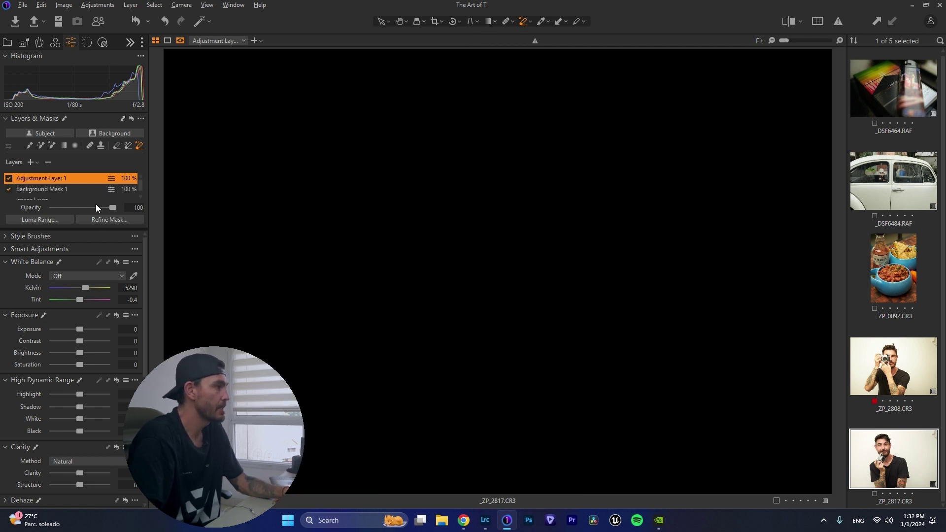
{"action": "left_click", "coordinate": [64, 146]}
{"action": "left_click_drag", "start_coordinate": [168, 50], "coordinate": [354, 234]}
{"action": "left_click_drag", "start_coordinate": [253, 143], "coordinate": [303, 195]}
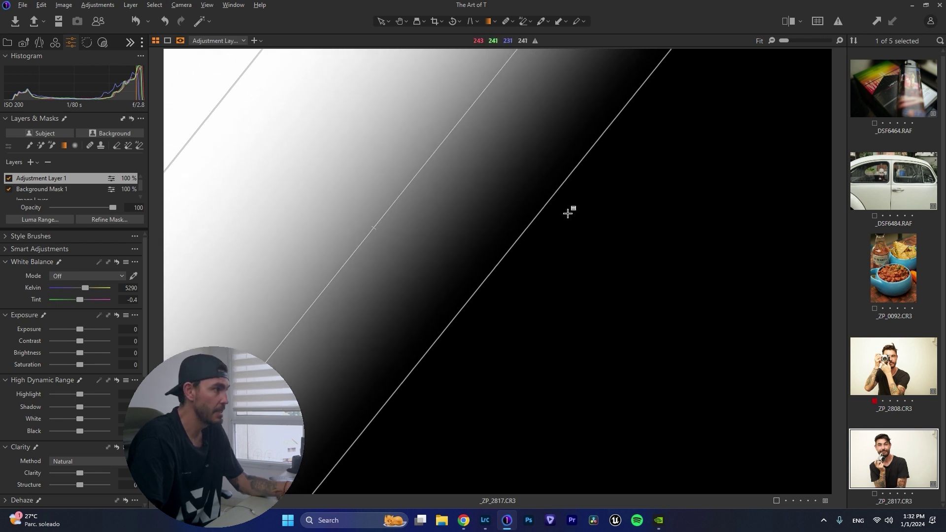
{"action": "left_click", "coordinate": [139, 146]}
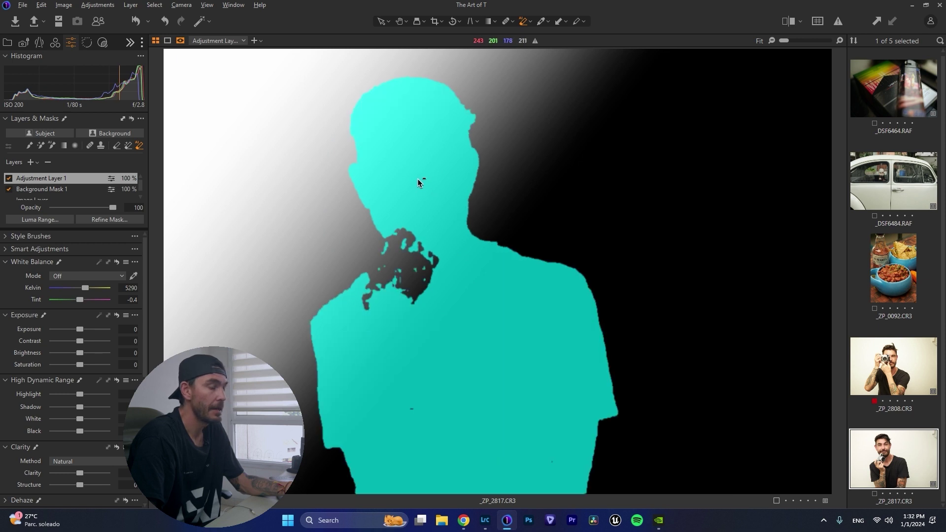
{"action": "left_click", "coordinate": [412, 279]}
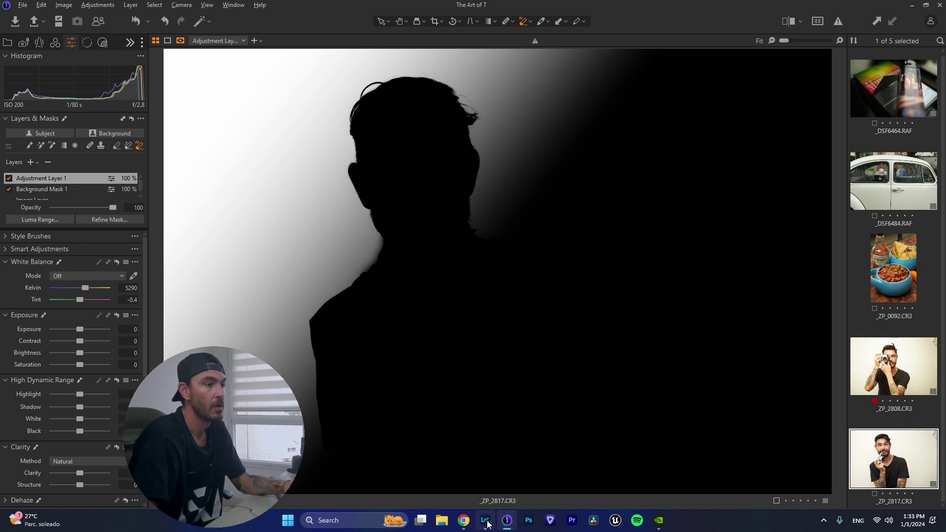
Compare the gradient background masks in Lightroom Classic and Capture One, leaving the masking tools in Lightroom Classic
{"action": "left_click", "coordinate": [486, 521]}
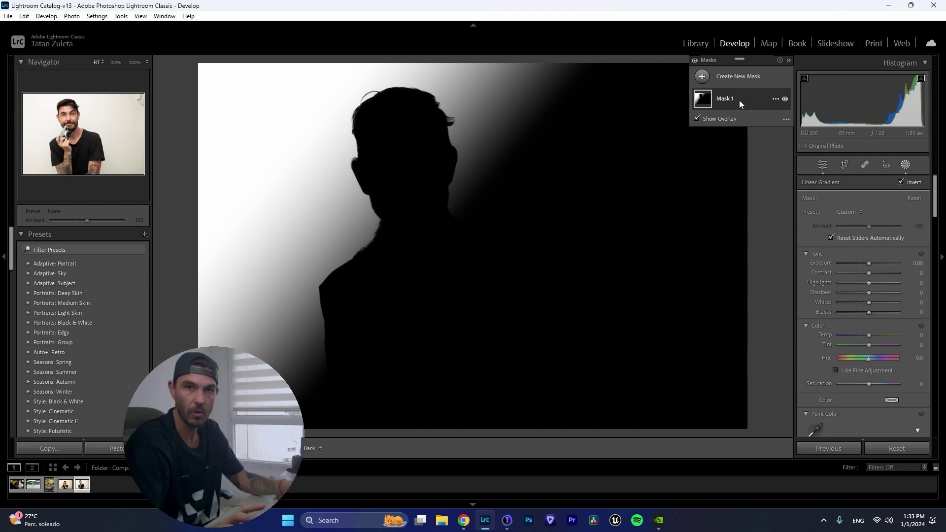
{"action": "left_click", "coordinate": [822, 166]}
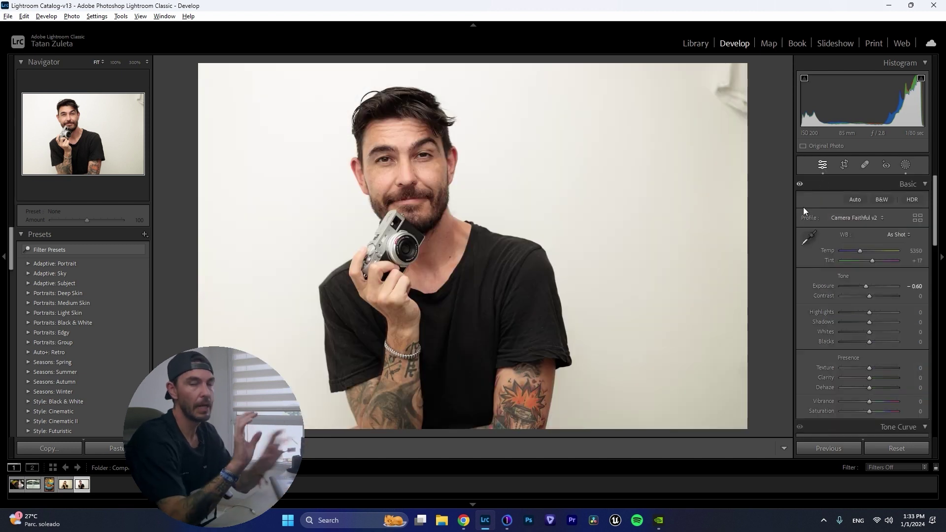
{"action": "key", "text": "alt+Tab"}
{"action": "key", "text": "alt+Tab"}
{"action": "key", "text": "alt+Tab"}
{"action": "key", "text": "alt+Tab"}
{"action": "key", "text": "alt+Tab"}
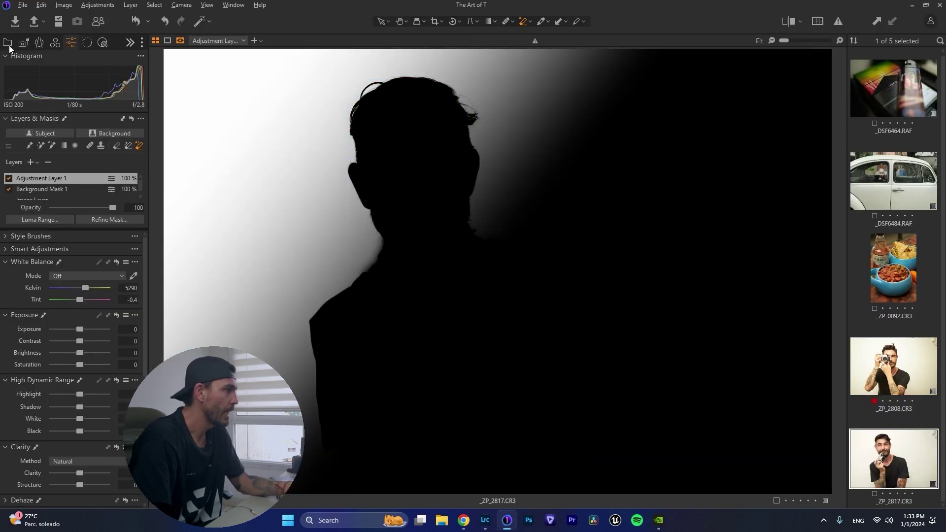
Hide the mask display in Capture One and heal away the wall fixture in the photo's upper-right corner
{"action": "key", "text": "m"}
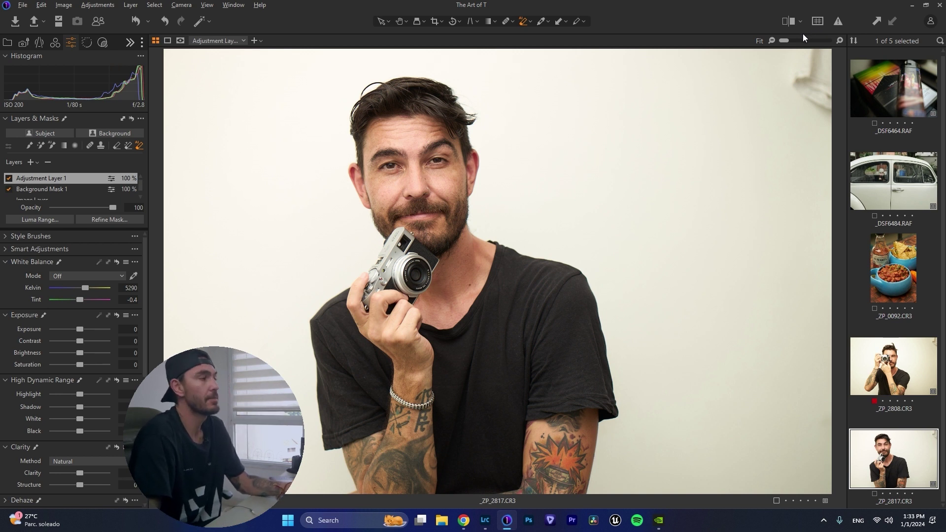
{"action": "left_click", "coordinate": [90, 146]}
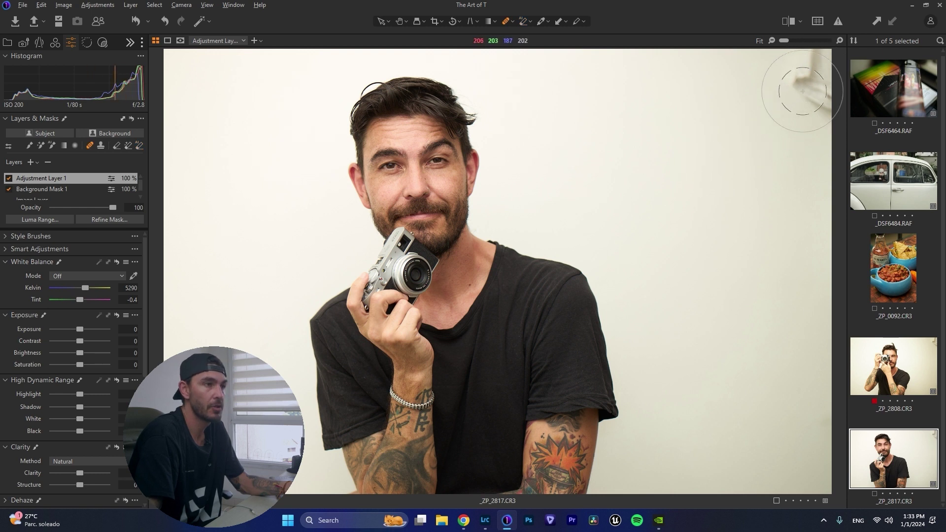
{"action": "left_click", "coordinate": [808, 59]}
{"action": "mouse_move", "coordinate": [808, 59]}
{"action": "left_mouse_down"}
{"action": "mouse_move", "coordinate": [835, 103]}
{"action": "mouse_move", "coordinate": [811, 113]}
{"action": "left_mouse_up"}
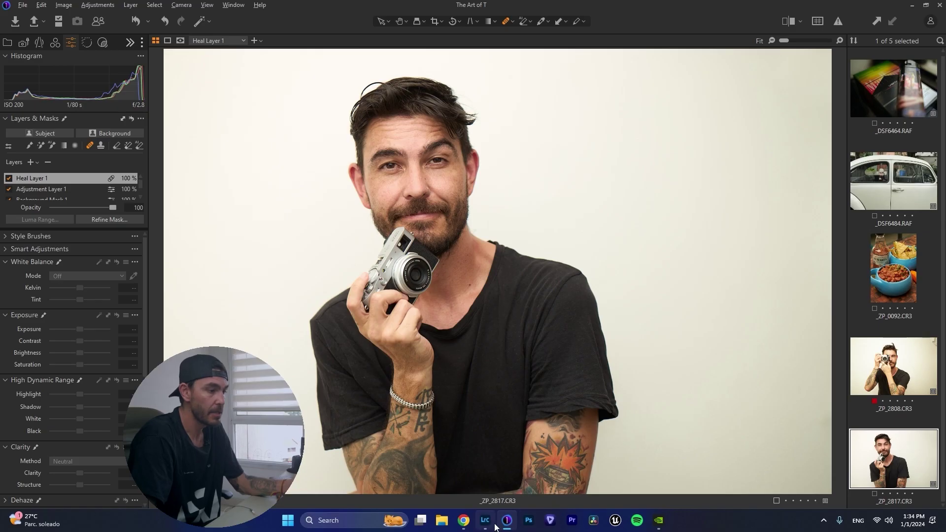
Switch to Lightroom Classic and remove the same upper-right wall fixture with the Heal brush
{"action": "left_click", "coordinate": [486, 523]}
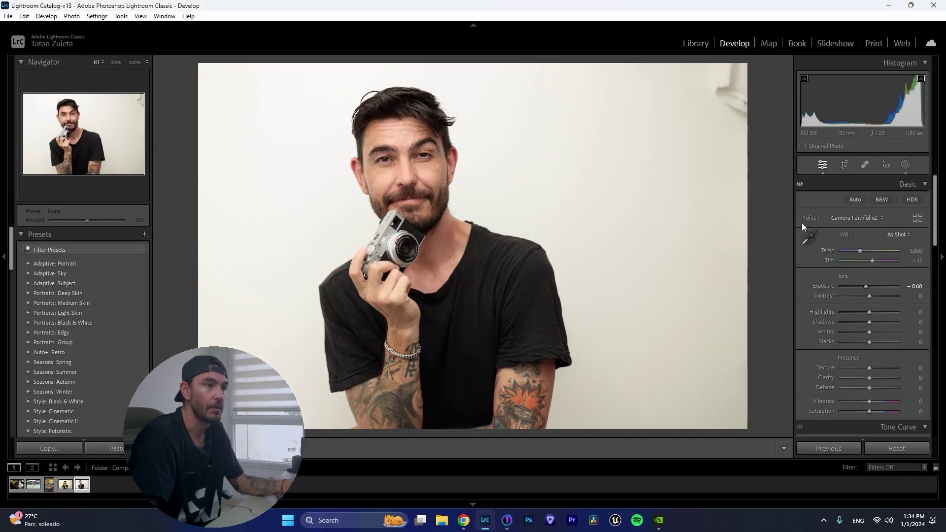
{"action": "left_click", "coordinate": [867, 166]}
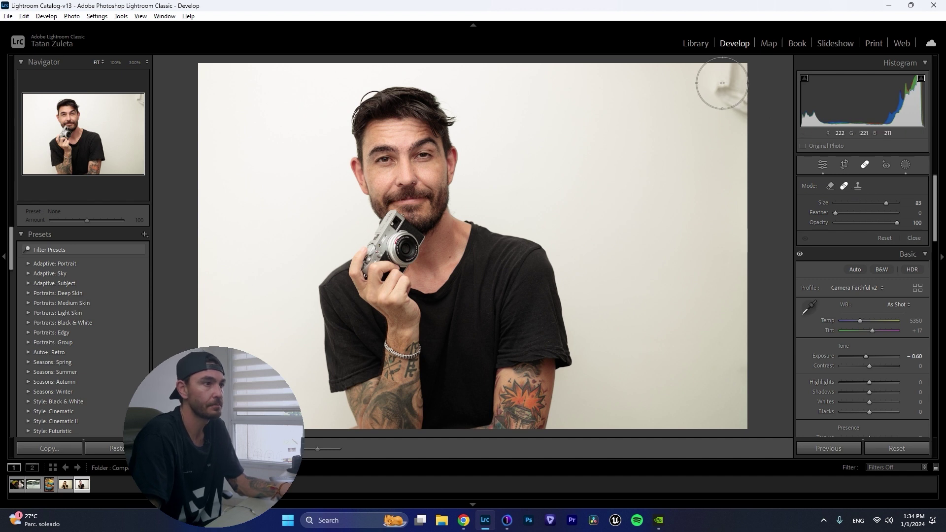
{"action": "left_click_drag", "start_coordinate": [740, 105], "coordinate": [751, 106]}
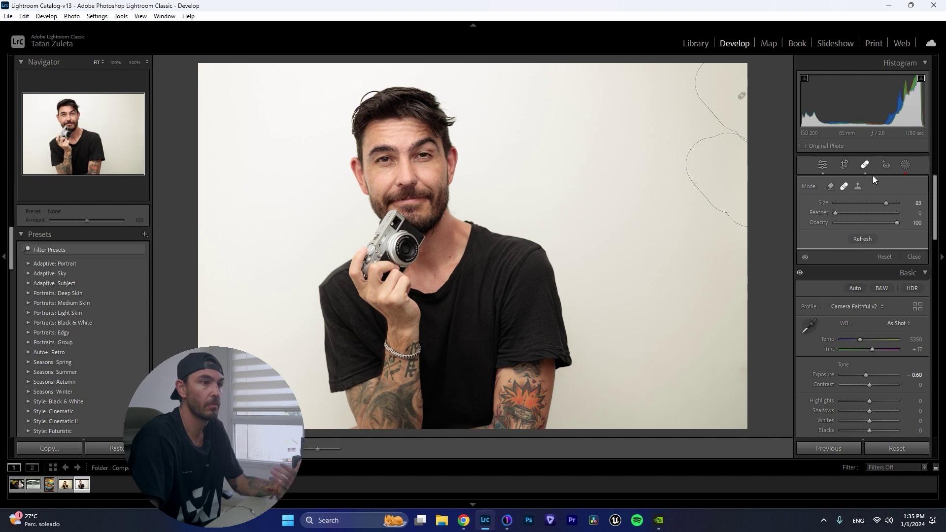
Reopen the portrait's masks in Lightroom Classic and delete Mask 1
{"action": "left_click", "coordinate": [905, 166]}
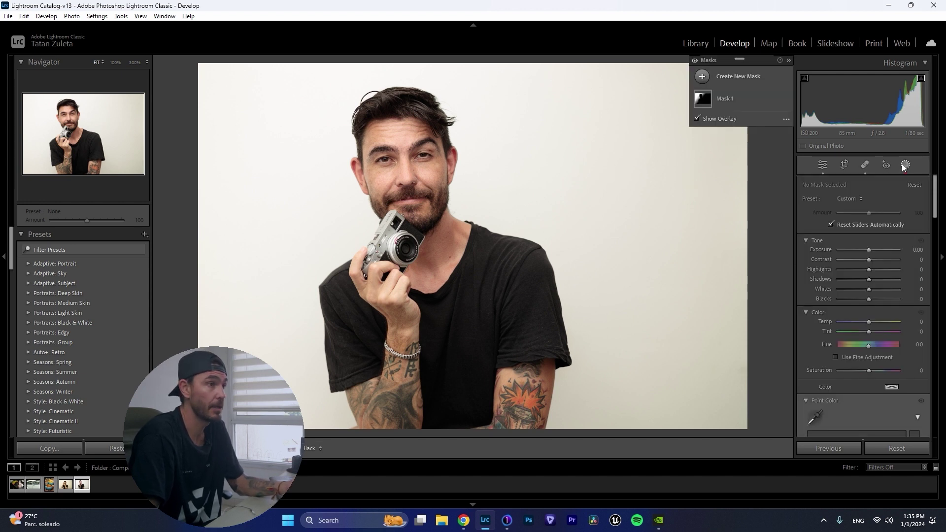
{"action": "left_click", "coordinate": [738, 99]}
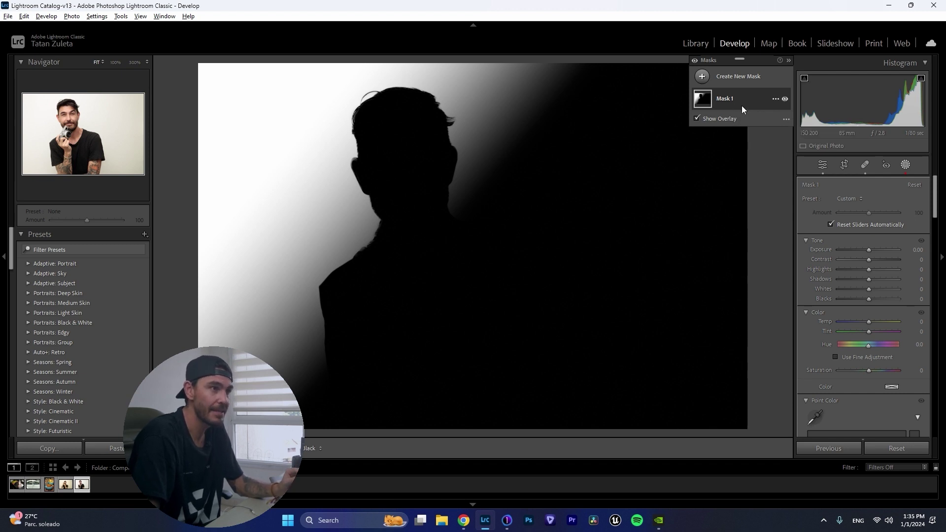
{"action": "right_click", "coordinate": [778, 103]}
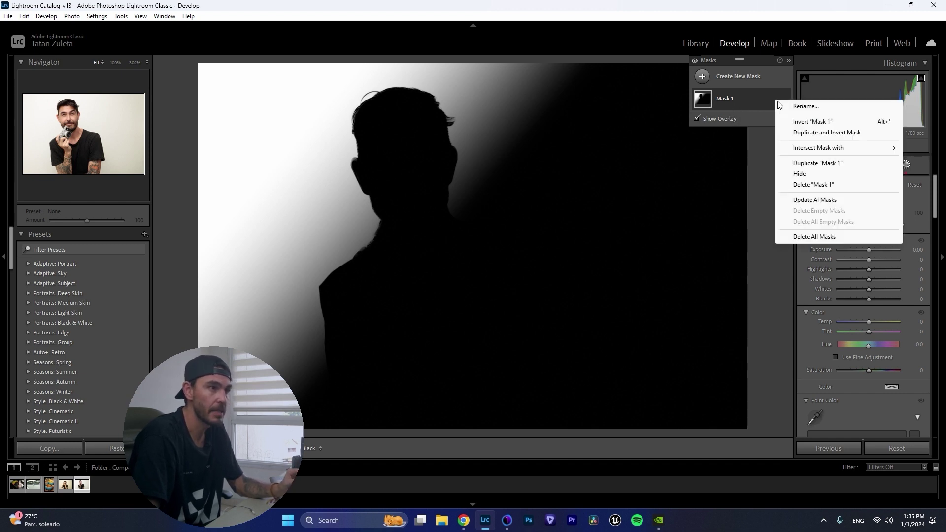
{"action": "left_click", "coordinate": [800, 187]}
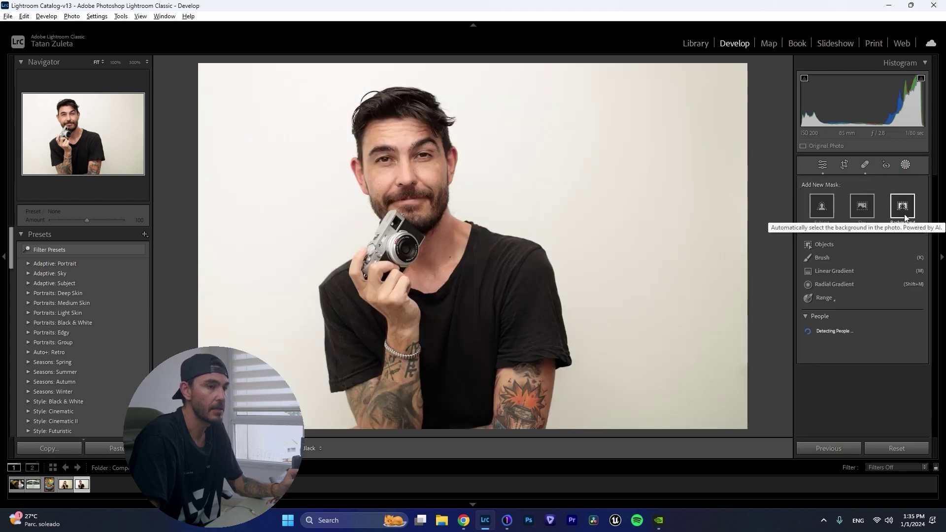
Create an automatic background mask and raise its blue curve with a point at input 93, output 154
{"action": "left_click", "coordinate": [905, 217]}
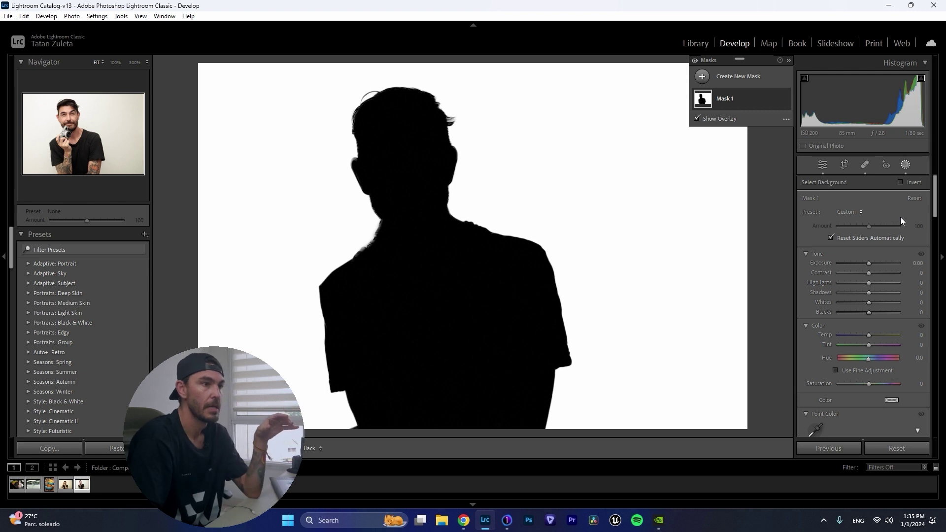
{"action": "scroll", "coordinate": [902, 220], "scroll_direction": "down", "scroll_amount": 5}
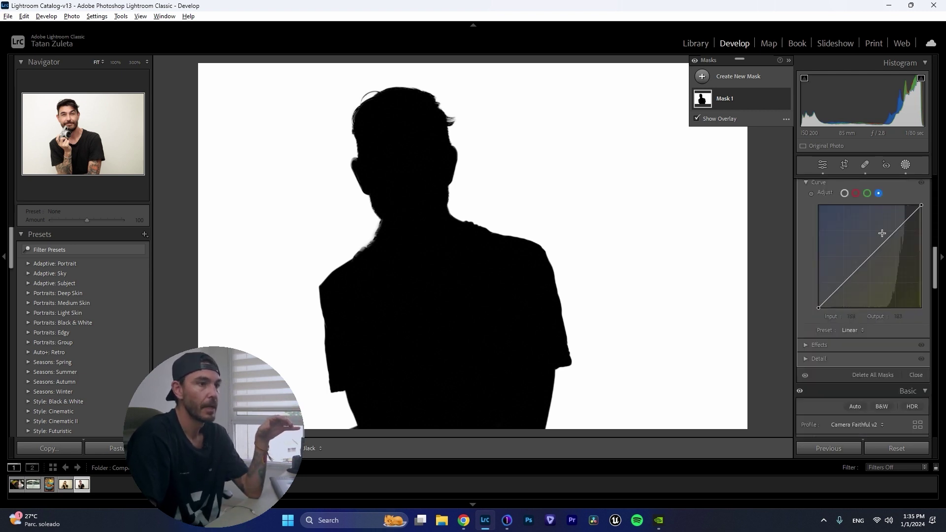
{"action": "scroll", "coordinate": [883, 233], "scroll_direction": "up", "scroll_amount": 2}
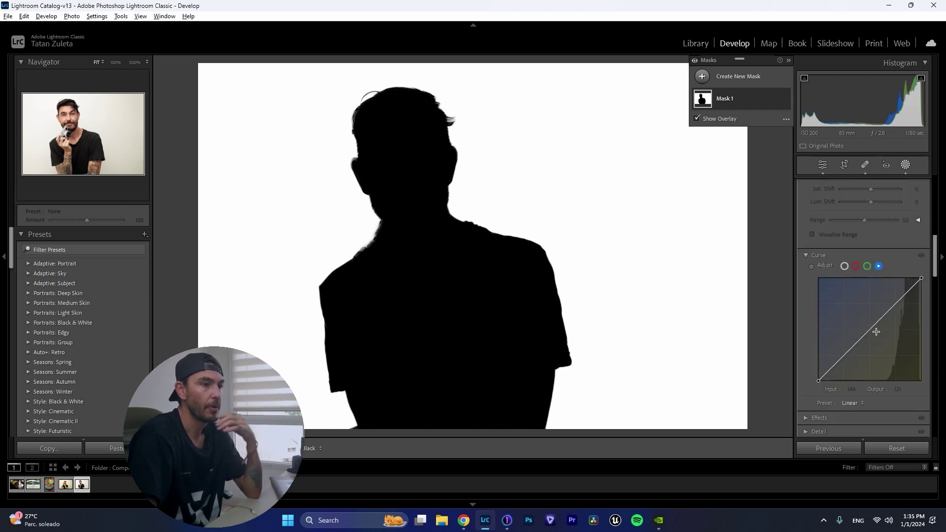
{"action": "left_click_drag", "start_coordinate": [866, 333], "coordinate": [866, 331]}
{"action": "left_click_drag", "start_coordinate": [861, 324], "coordinate": [856, 319]}
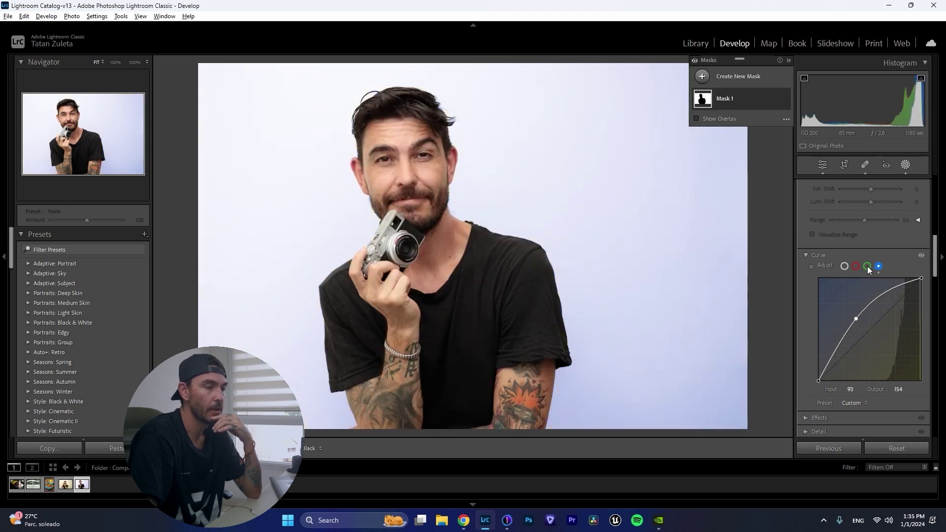
Lower the mask's red curve at input 150 to output 119, and set Highlights to -65 and Whites to -45
{"action": "left_click", "coordinate": [857, 267]}
{"action": "left_click_drag", "start_coordinate": [873, 329], "coordinate": [879, 333]}
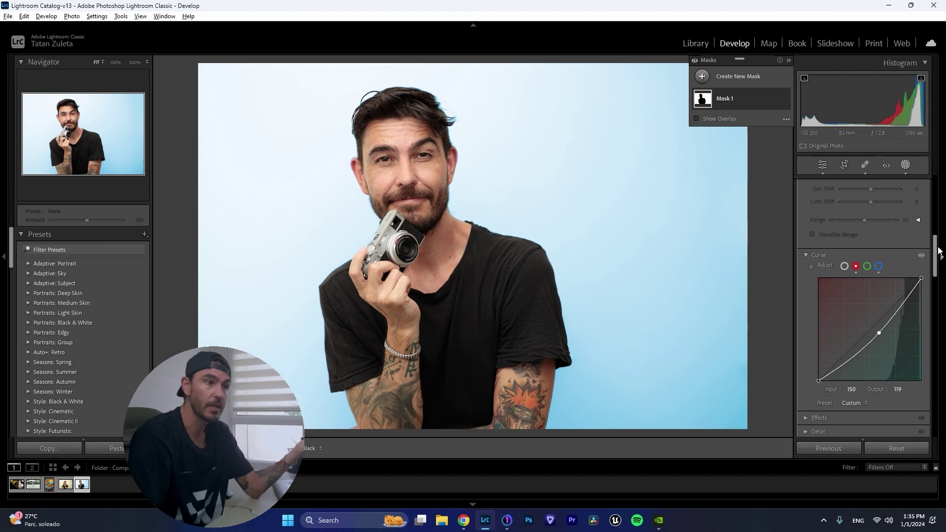
{"action": "scroll", "coordinate": [886, 254], "scroll_direction": "up", "scroll_amount": 10}
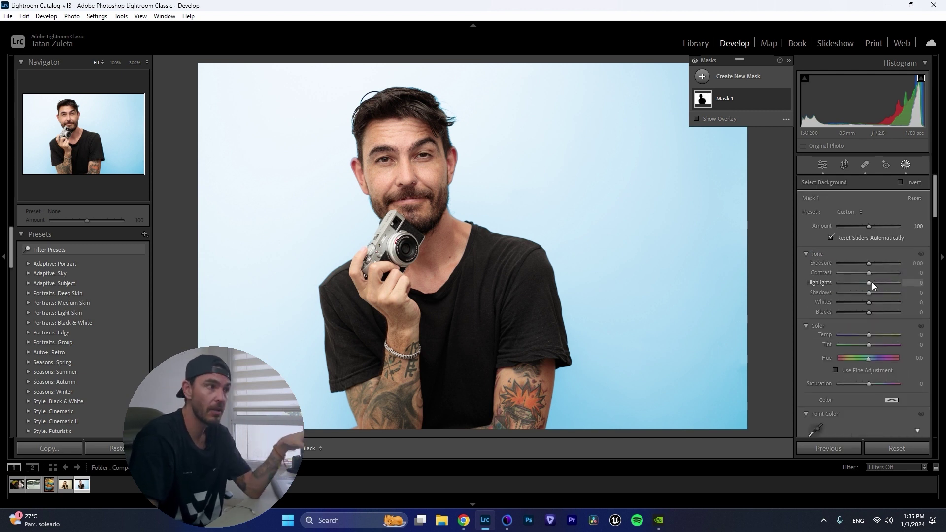
{"action": "left_click_drag", "start_coordinate": [868, 283], "coordinate": [854, 303]}
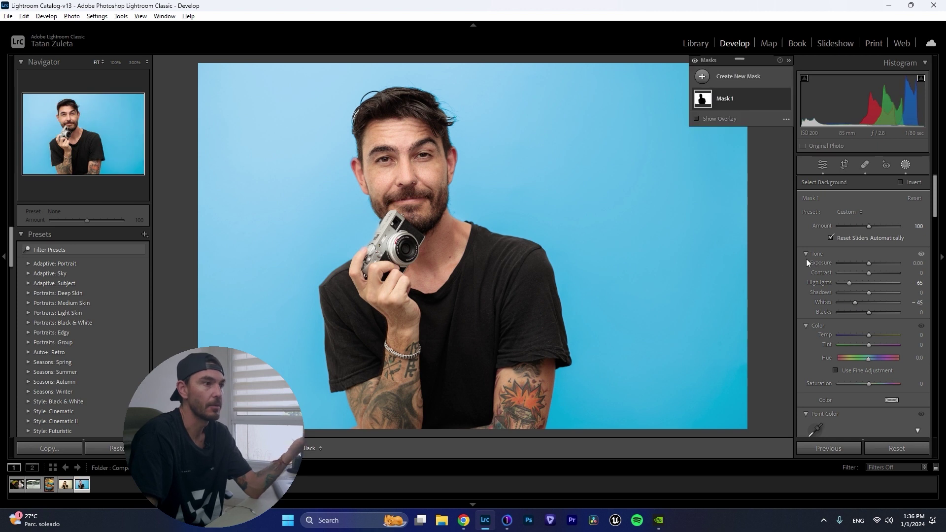
Soften the background mask's blue curve to a single point at input 104, output 148
{"action": "scroll", "coordinate": [886, 271], "scroll_direction": "down", "scroll_amount": 5}
{"action": "scroll", "coordinate": [885, 270], "scroll_direction": "down", "scroll_amount": 3}
{"action": "left_click_drag", "start_coordinate": [878, 260], "coordinate": [863, 249]}
{"action": "left_click", "coordinate": [878, 194]}
{"action": "right_click", "coordinate": [863, 247]}
{"action": "left_click", "coordinate": [869, 249]}
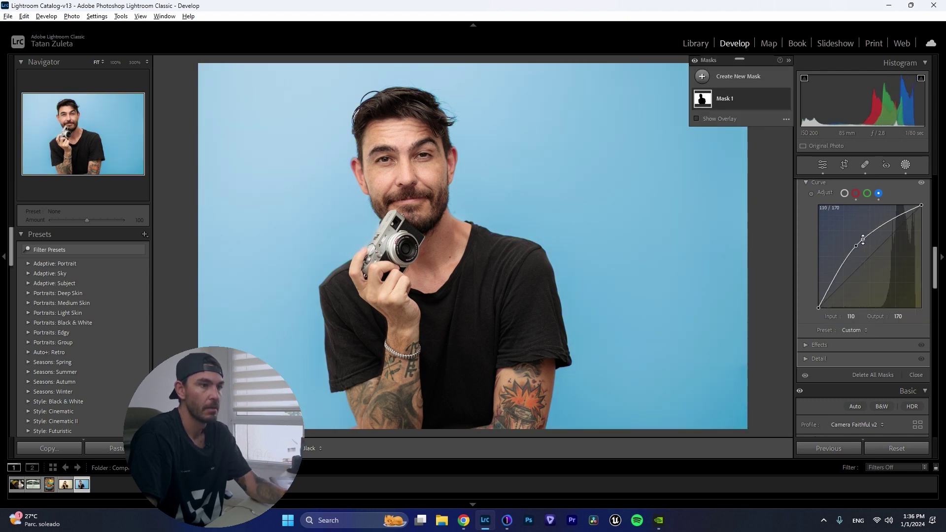
{"action": "right_click", "coordinate": [863, 241]}
{"action": "key", "text": "Escape"}
{"action": "left_click_drag", "start_coordinate": [857, 246], "coordinate": [861, 248]}
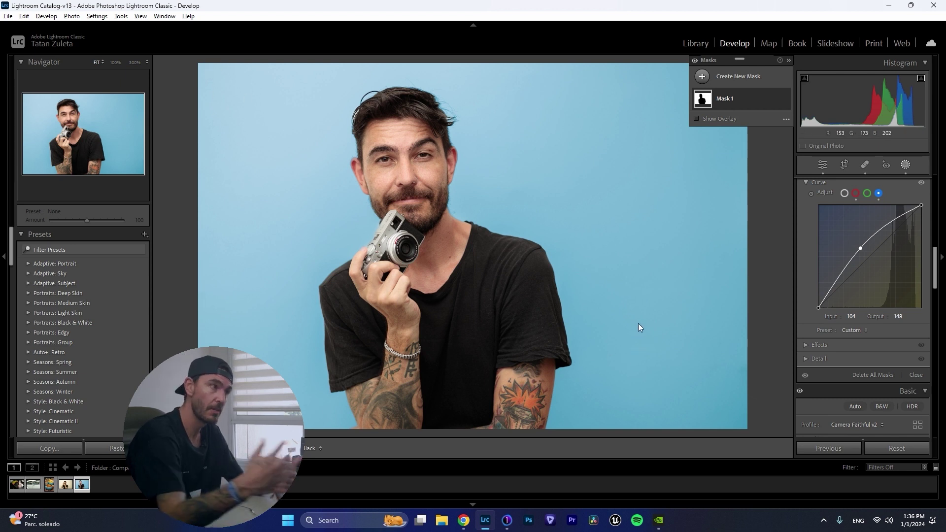
Sample the blue background with Point Color and set Hue Shift -28, Sat Shift -21, Lum Shift 4 and Range 100
{"action": "scroll", "coordinate": [836, 282], "scroll_direction": "up", "scroll_amount": 2}
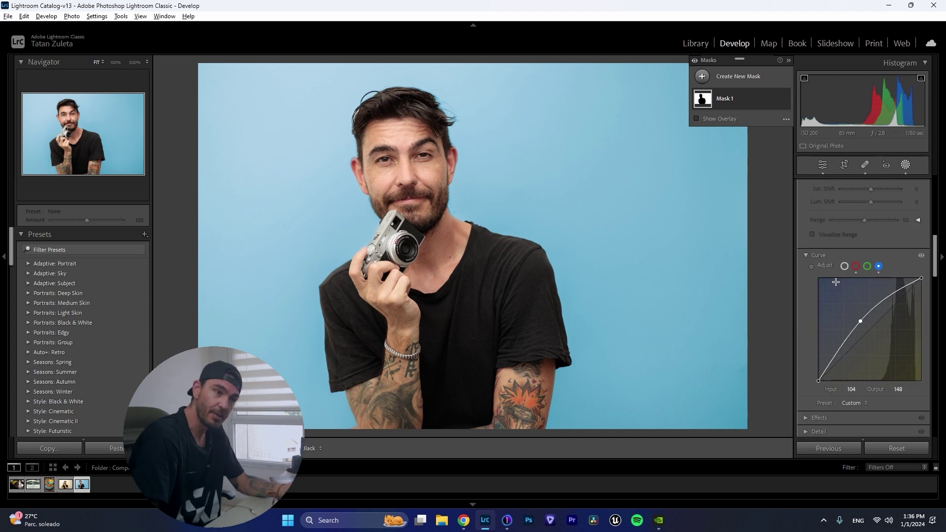
{"action": "scroll", "coordinate": [836, 282], "scroll_direction": "down", "scroll_amount": 3}
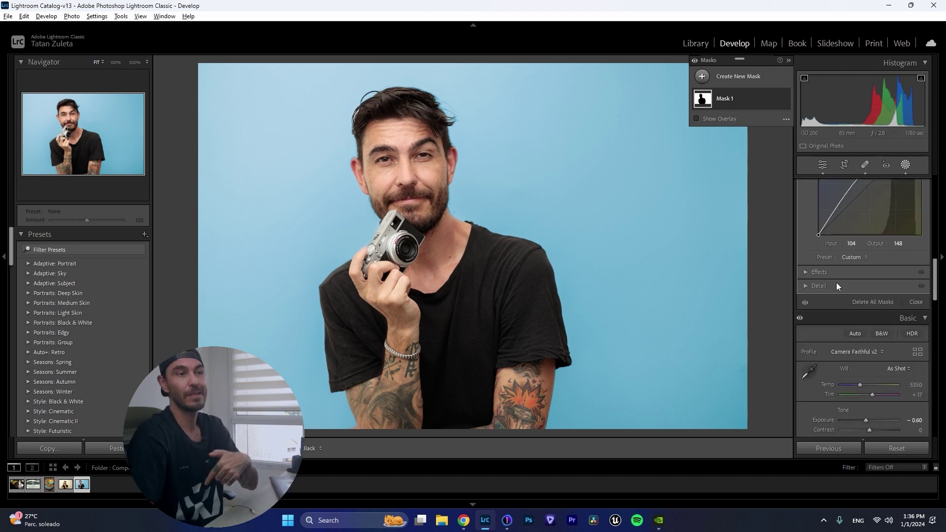
{"action": "scroll", "coordinate": [836, 282], "scroll_direction": "up", "scroll_amount": 3}
{"action": "scroll", "coordinate": [836, 282], "scroll_direction": "up", "scroll_amount": 4}
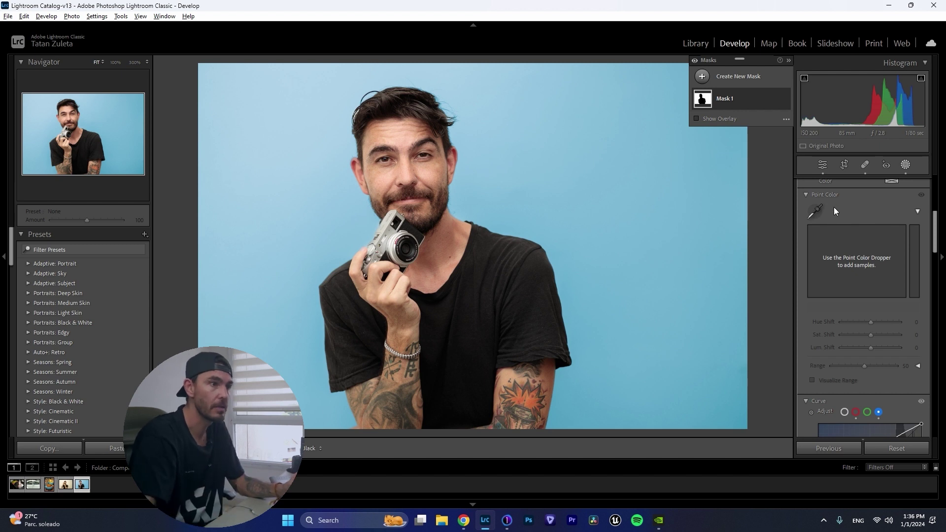
{"action": "scroll", "coordinate": [843, 207], "scroll_direction": "up", "scroll_amount": 2}
{"action": "scroll", "coordinate": [840, 254], "scroll_direction": "down", "scroll_amount": 2}
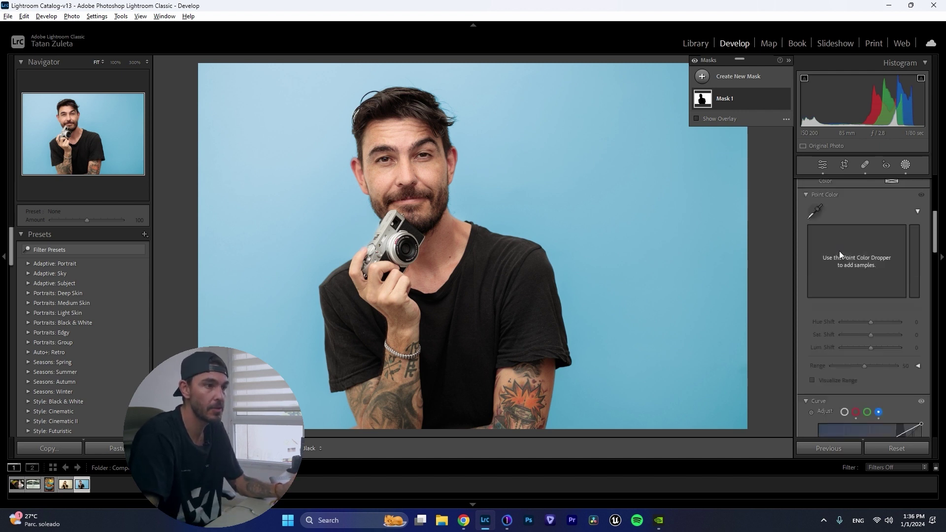
{"action": "left_click", "coordinate": [812, 216]}
{"action": "left_click", "coordinate": [579, 171]}
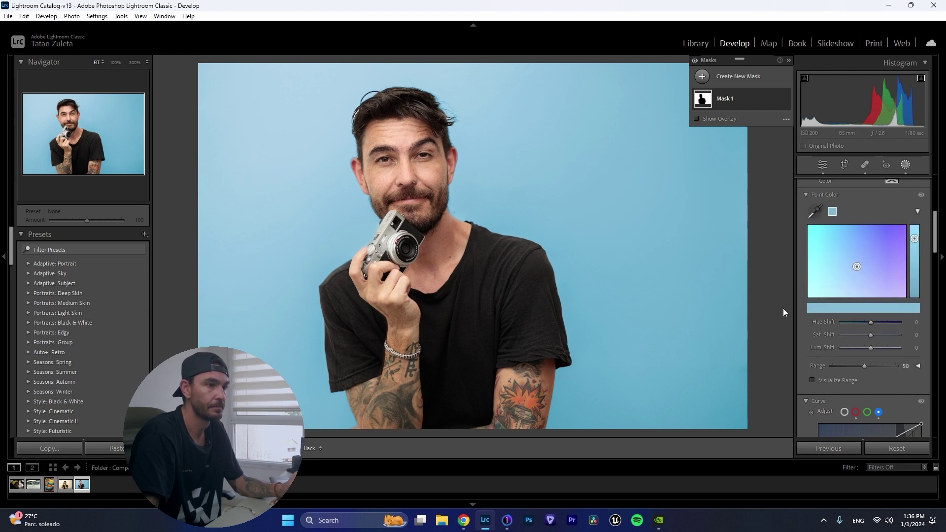
{"action": "left_click_drag", "start_coordinate": [869, 321], "coordinate": [905, 369]}
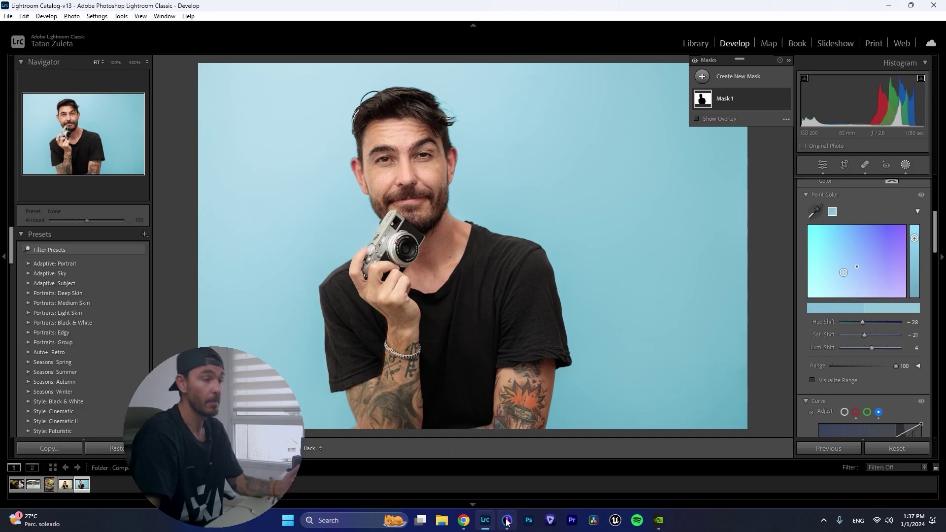
Switch to Capture One, select the Background Mask 1 layer and check its coverage by showing and hiding the mask
{"action": "mouse_move", "coordinate": [508, 521]}
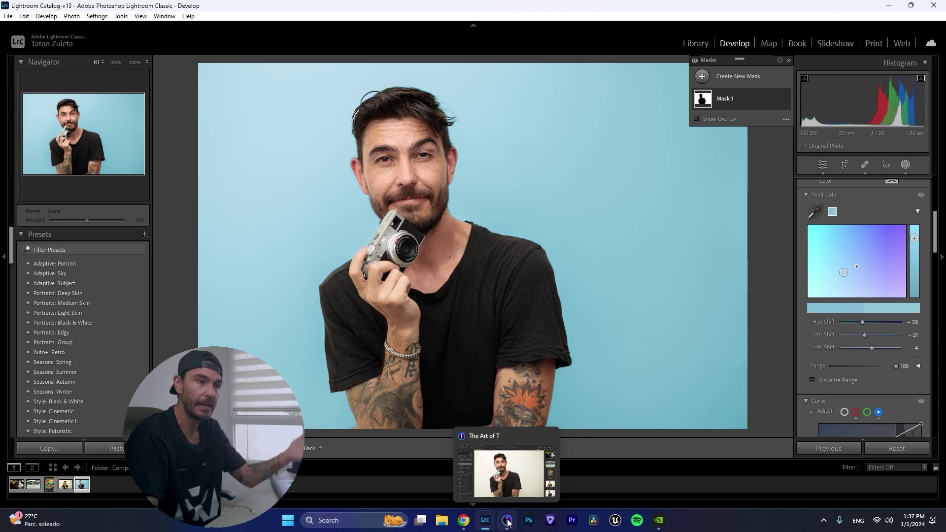
{"action": "left_click", "coordinate": [508, 522]}
{"action": "left_click", "coordinate": [57, 190]}
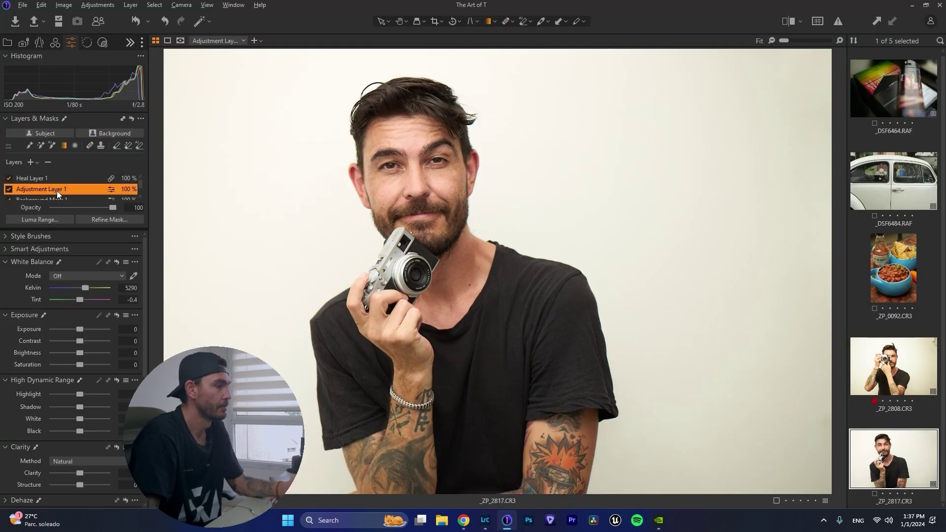
{"action": "left_click", "coordinate": [49, 199]}
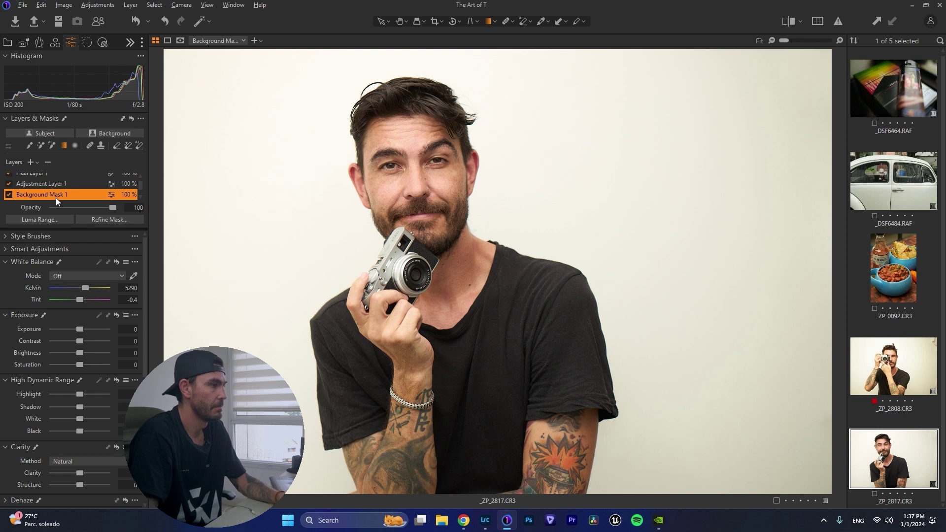
{"action": "key", "text": "m"}
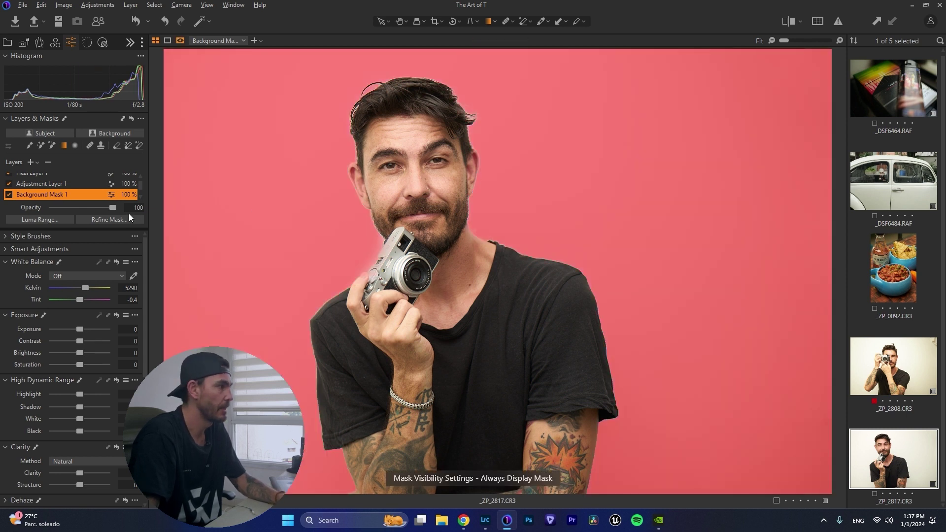
{"action": "key", "text": "m"}
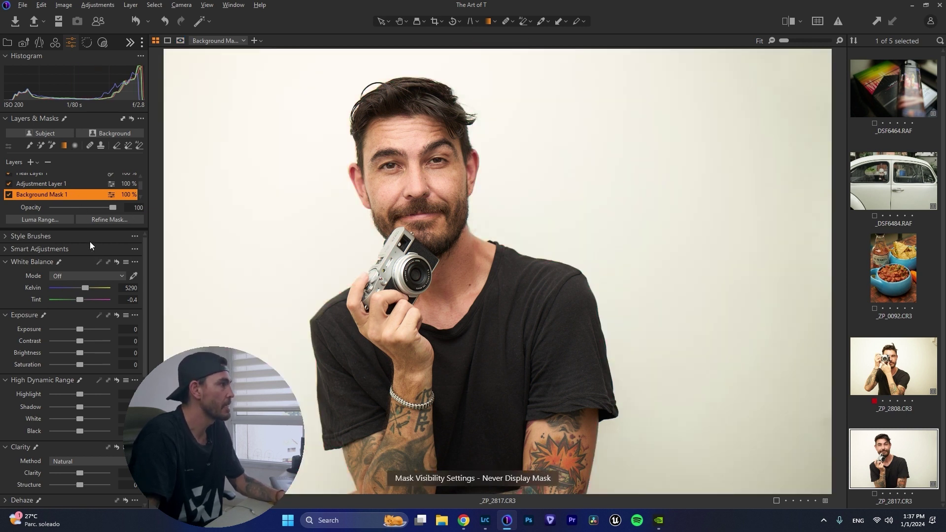
Raise the blue curve of Background Mask 1 with a point at input 115, output 151
{"action": "left_click", "coordinate": [54, 42]}
{"action": "scroll", "coordinate": [90, 296], "scroll_direction": "down", "scroll_amount": 3}
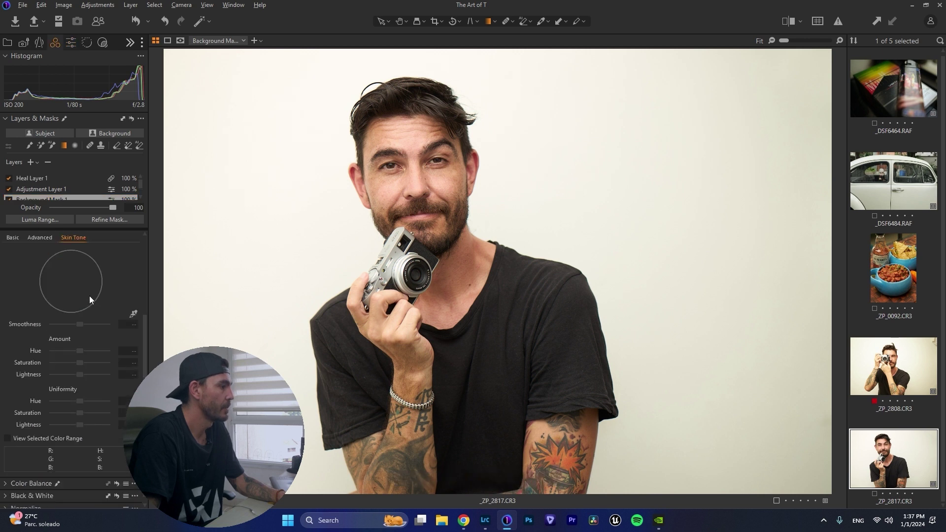
{"action": "left_click", "coordinate": [71, 42]}
{"action": "scroll", "coordinate": [111, 335], "scroll_direction": "down", "scroll_amount": 1}
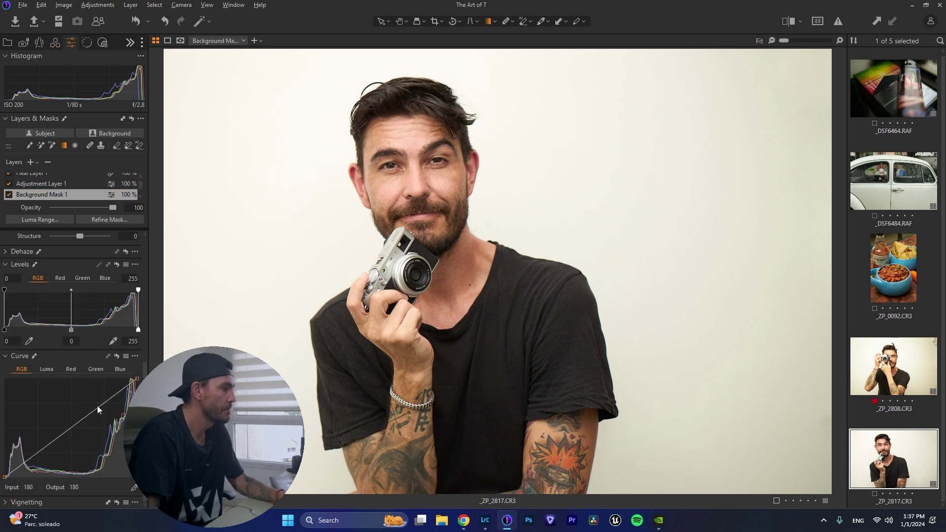
{"action": "left_click", "coordinate": [114, 369]}
{"action": "left_click_drag", "start_coordinate": [73, 427], "coordinate": [64, 419]}
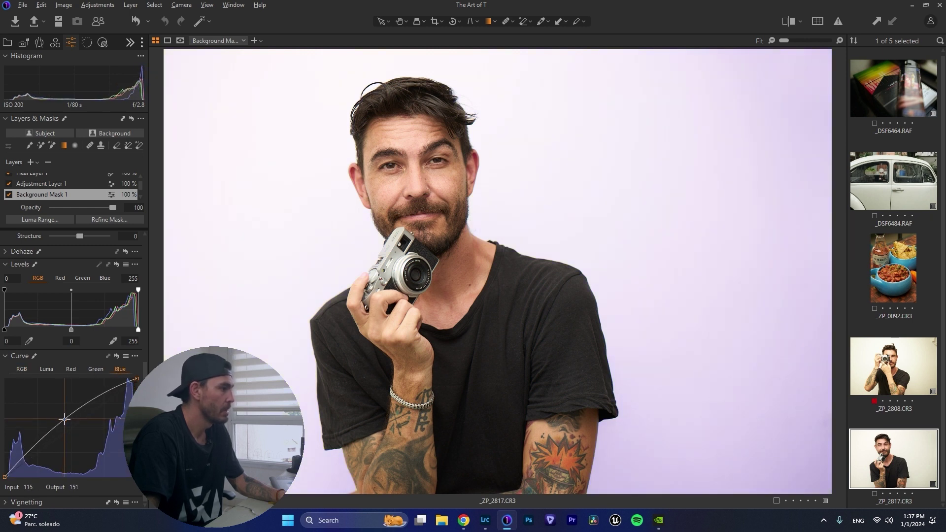
Pull the midpoint of Background Mask 1's red curve down and reduce the layer's Highlight and White values
{"action": "left_click", "coordinate": [71, 370]}
{"action": "left_click_drag", "start_coordinate": [72, 427], "coordinate": [74, 436]}
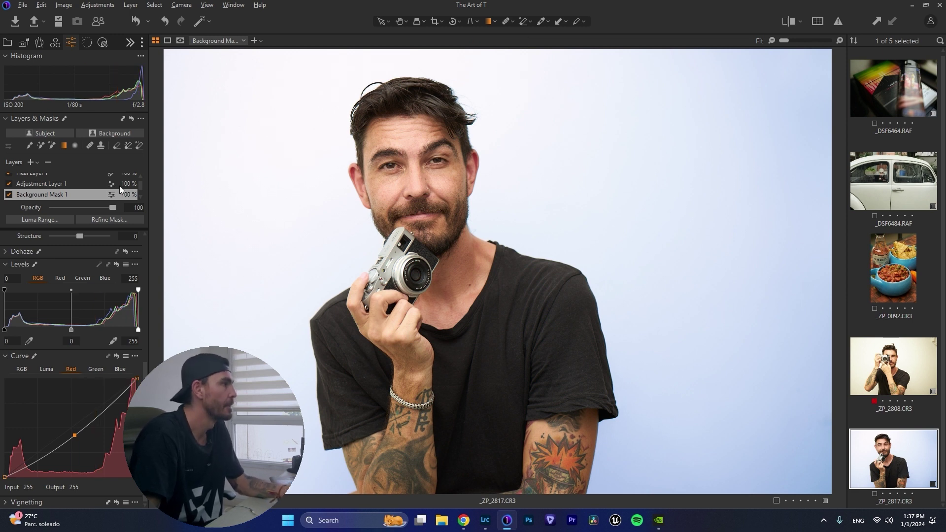
{"action": "scroll", "coordinate": [87, 386], "scroll_direction": "up", "scroll_amount": 5}
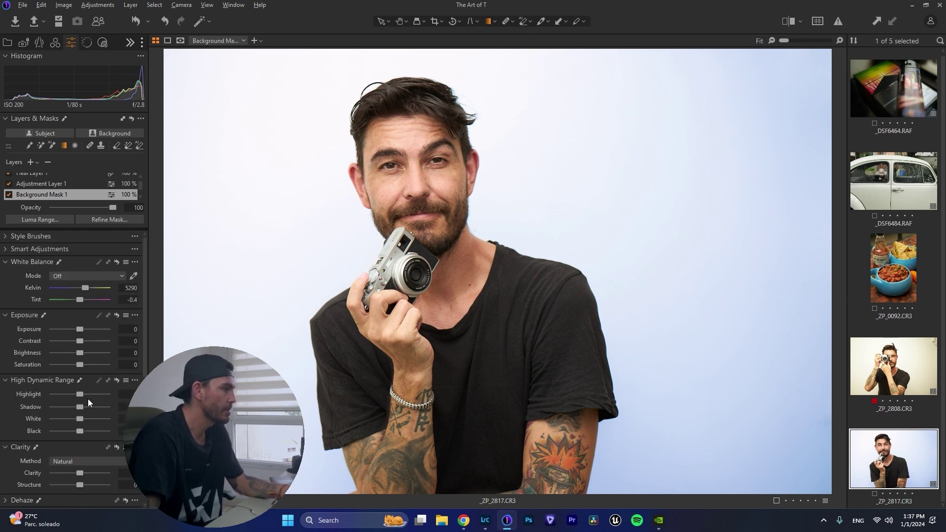
{"action": "left_click_drag", "start_coordinate": [75, 421], "coordinate": [66, 399]}
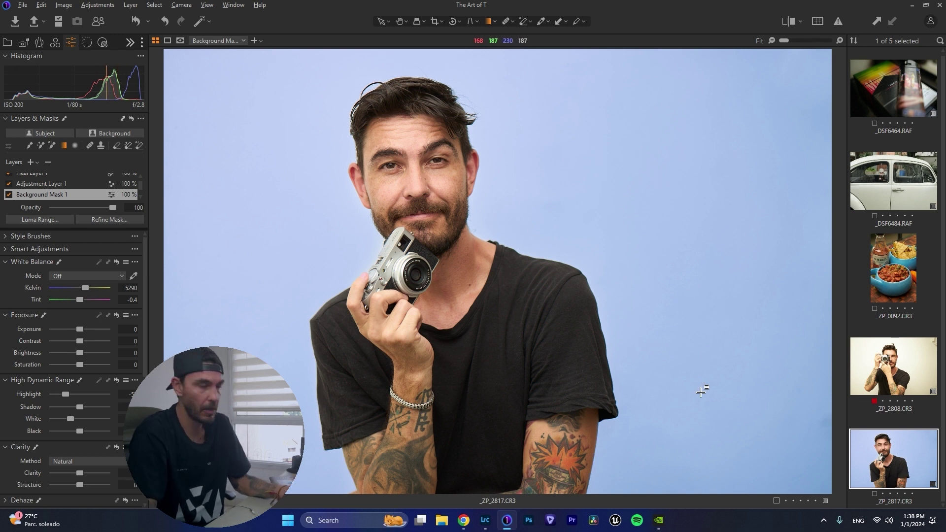
Examine the Color Editor's Basic, Advanced and Skin Tone modes for Background Mask 1
{"action": "left_click", "coordinate": [53, 44]}
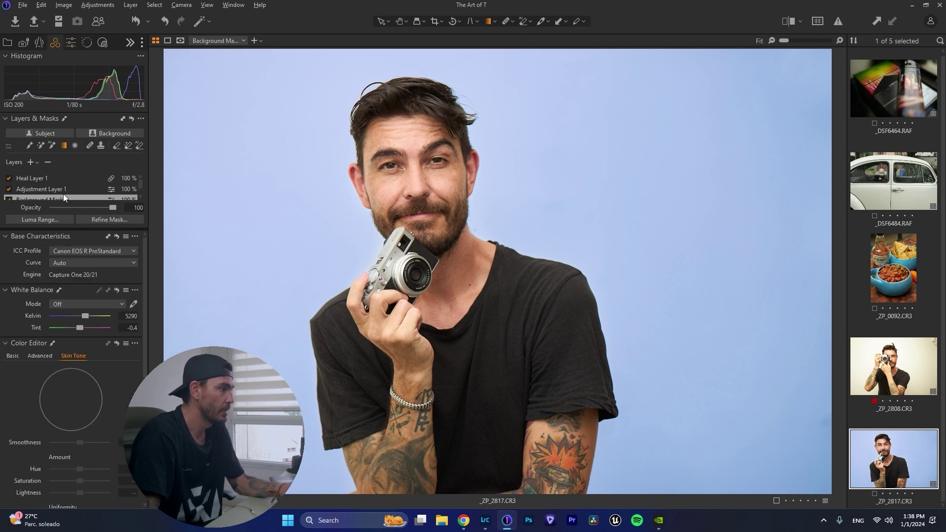
{"action": "left_click", "coordinate": [14, 360]}
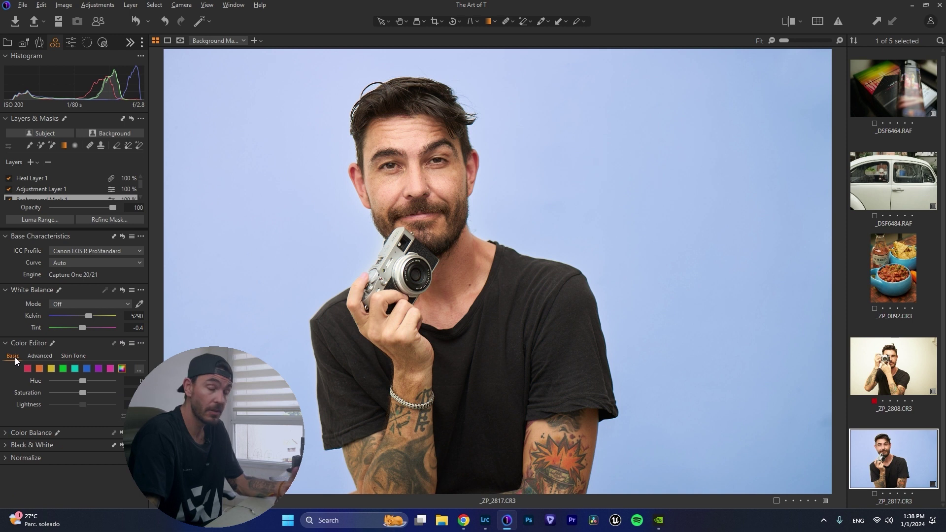
{"action": "left_click", "coordinate": [34, 356]}
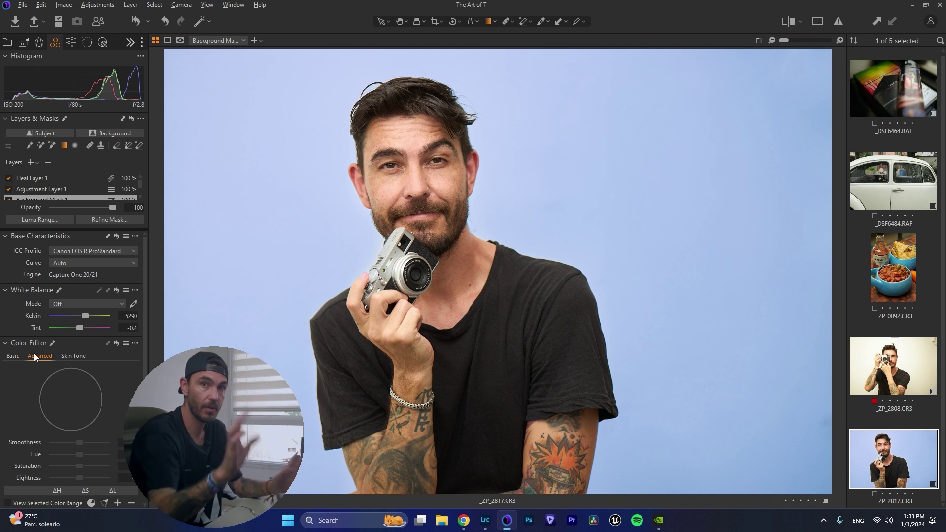
{"action": "left_click", "coordinate": [72, 356]}
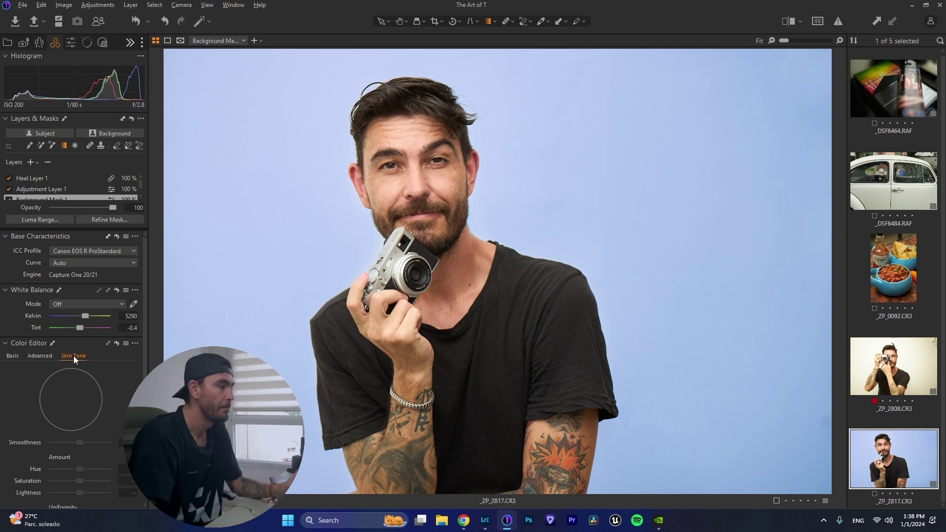
{"action": "scroll", "coordinate": [74, 357], "scroll_direction": "down", "scroll_amount": 1}
{"action": "scroll", "coordinate": [75, 357], "scroll_direction": "down", "scroll_amount": 2}
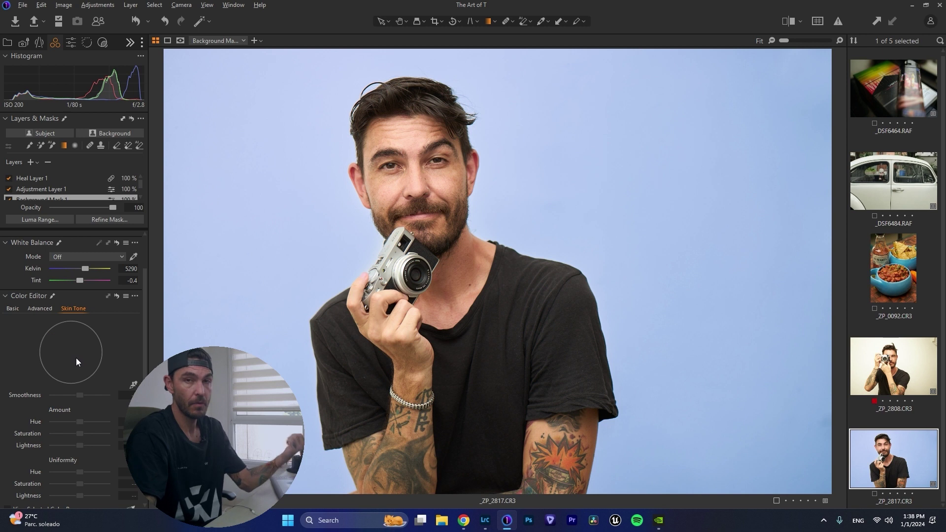
{"action": "scroll", "coordinate": [76, 358], "scroll_direction": "down", "scroll_amount": 1}
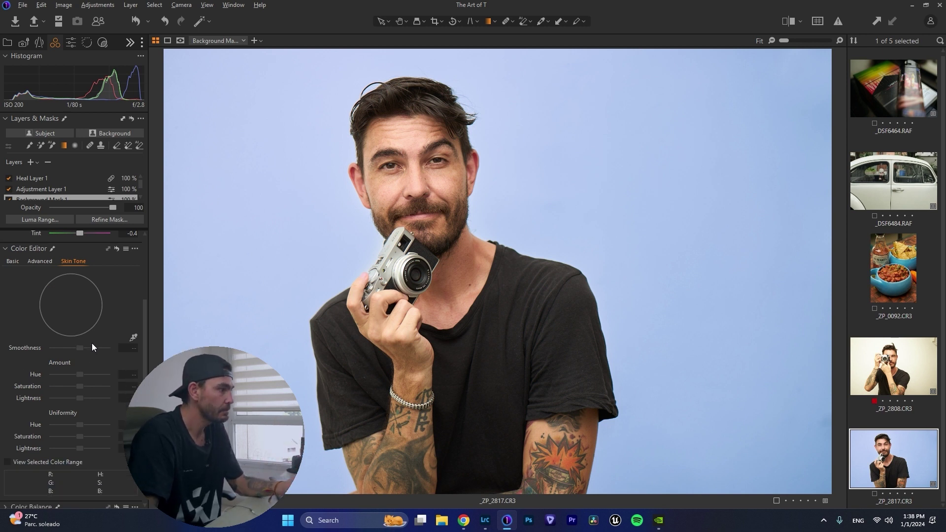
Sample the blue background in the Skin Tone color editor, widen the selected hue range and preview only that color range
{"action": "left_click", "coordinate": [133, 338]}
{"action": "left_click", "coordinate": [545, 197]}
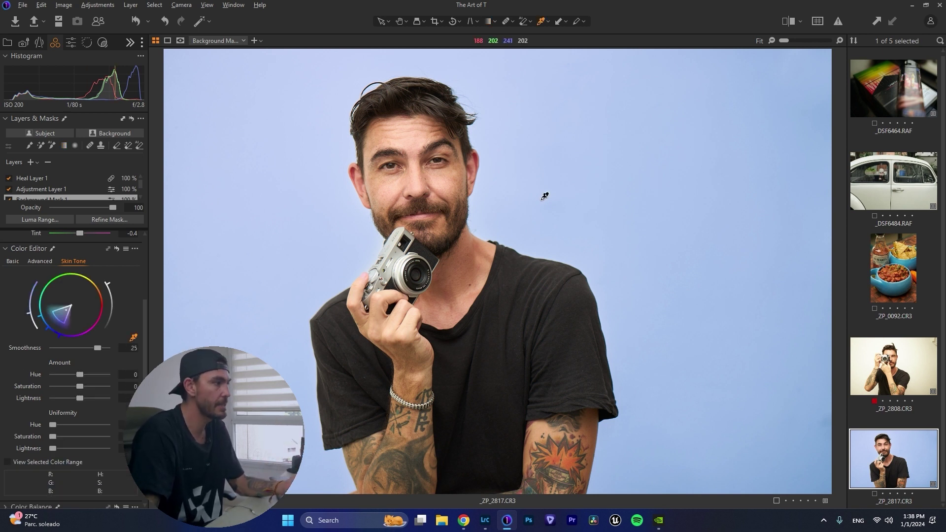
{"action": "mouse_move", "coordinate": [56, 318]}
{"action": "left_mouse_down"}
{"action": "mouse_move", "coordinate": [48, 321]}
{"action": "mouse_move", "coordinate": [59, 324]}
{"action": "left_mouse_up"}
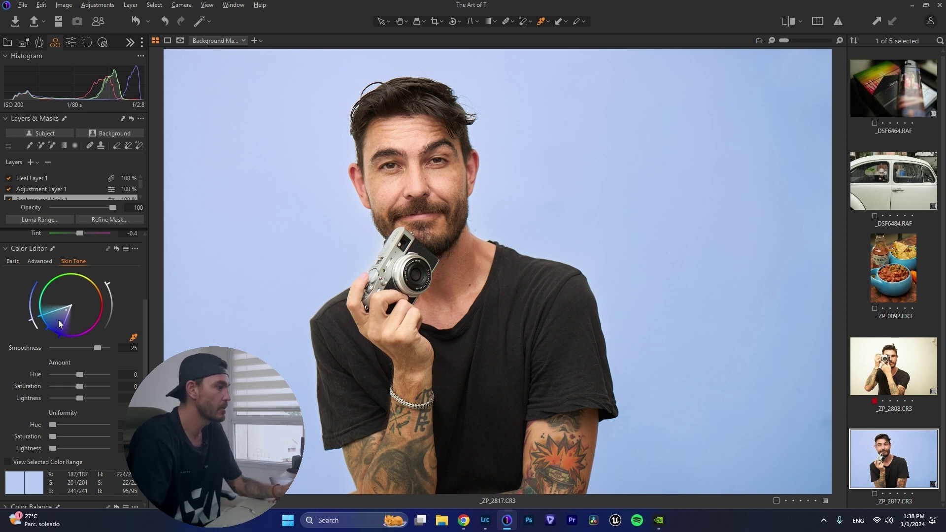
{"action": "left_click", "coordinate": [8, 462]}
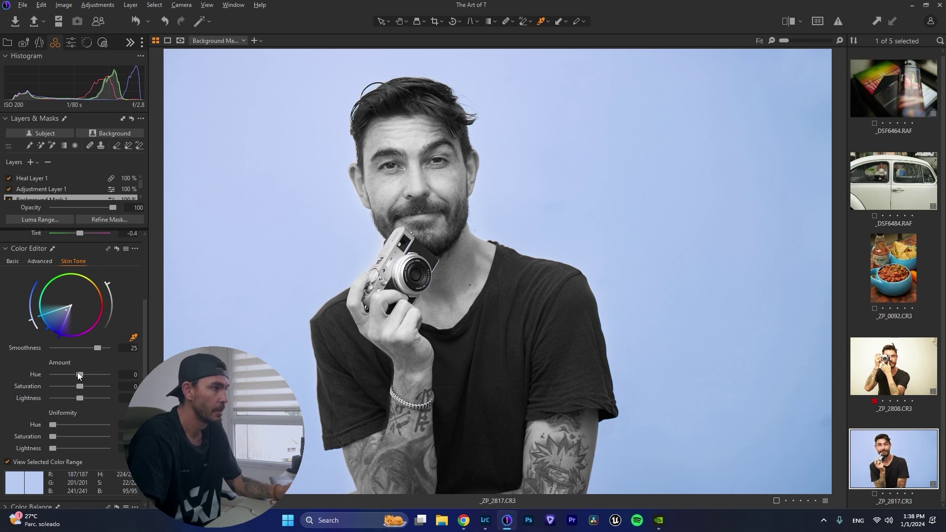
Set the Skin Tone amounts to Hue -3.2 and Saturation 12.5, lower Lightness, maximize all three Uniformity values and end the color range preview
{"action": "left_click_drag", "start_coordinate": [79, 375], "coordinate": [69, 402]}
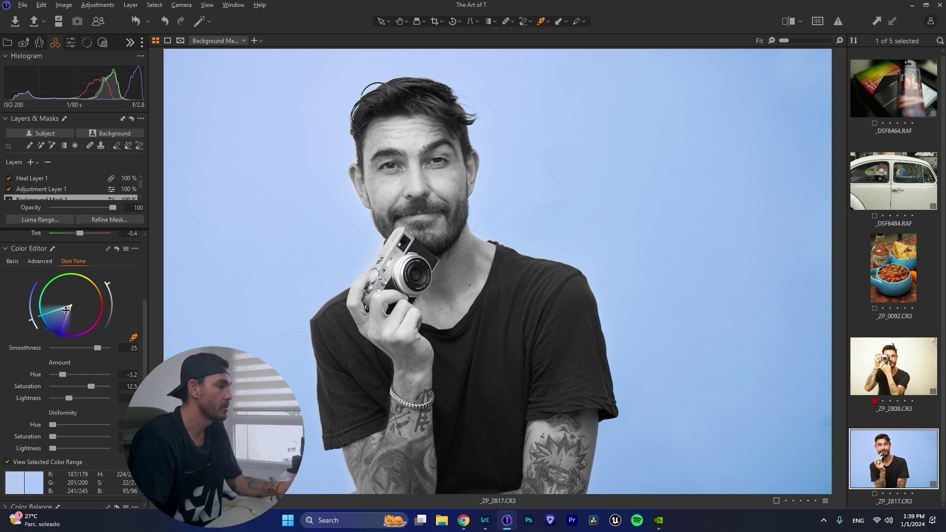
{"action": "left_click_drag", "start_coordinate": [53, 425], "coordinate": [107, 425]}
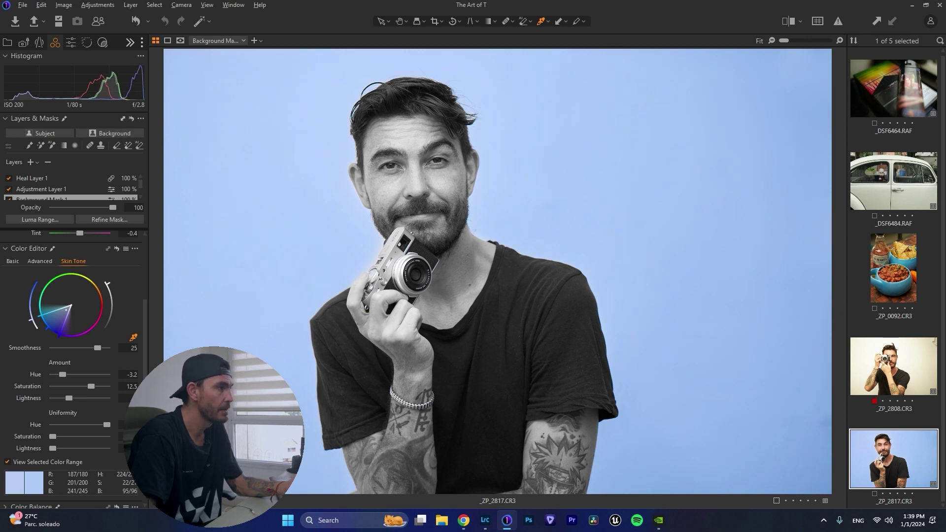
{"action": "left_click_drag", "start_coordinate": [53, 437], "coordinate": [107, 437]}
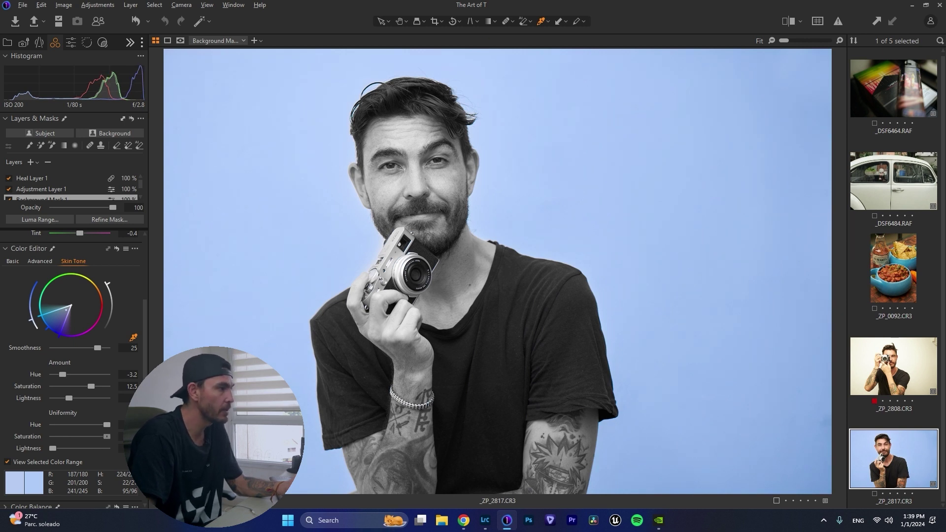
{"action": "left_click_drag", "start_coordinate": [54, 448], "coordinate": [107, 449]}
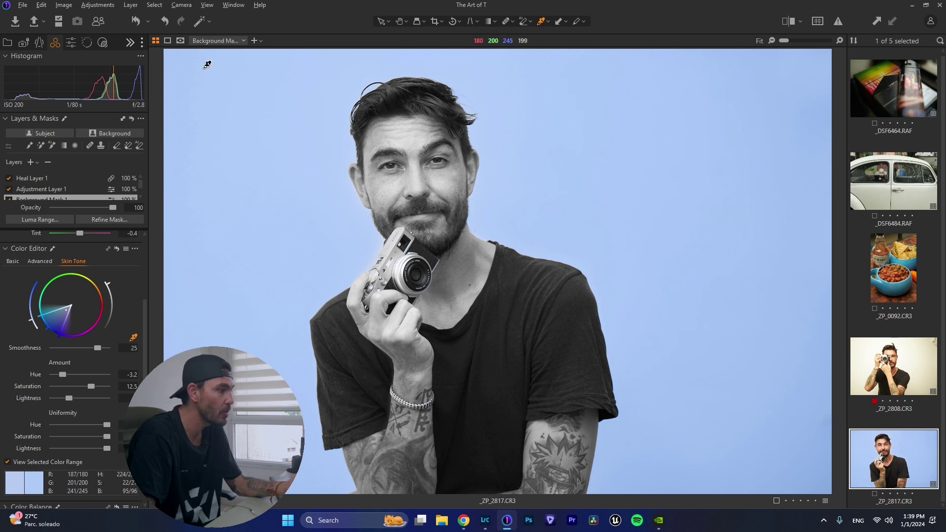
{"action": "left_click", "coordinate": [8, 463]}
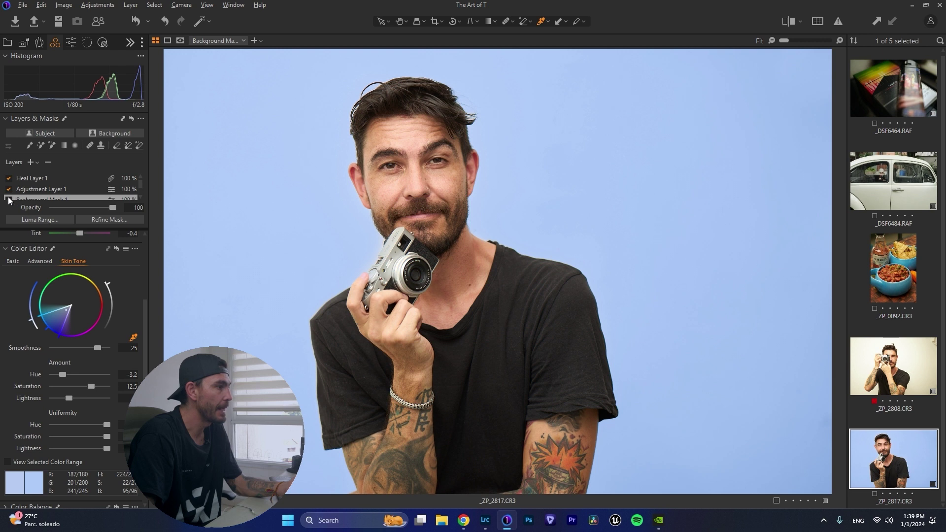
Compare the background before and after the Skin Tone adjustments by repeatedly resetting the Color Editor and undoing the reset
{"action": "left_click", "coordinate": [116, 249]}
{"action": "key", "text": "ctrl+z"}
{"action": "left_click", "coordinate": [116, 249]}
{"action": "key", "text": "ctrl+z"}
{"action": "left_click", "coordinate": [117, 248]}
{"action": "key", "text": "ctrl+z"}
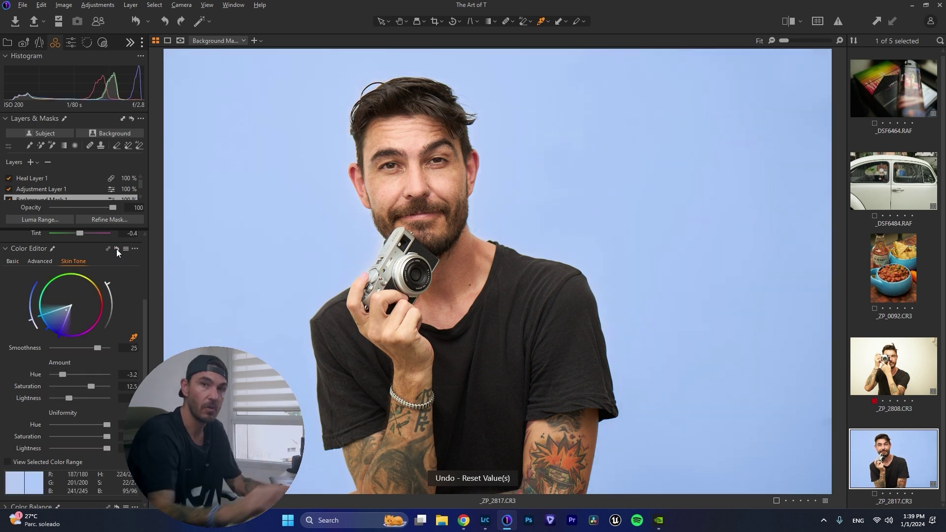
{"action": "left_click", "coordinate": [116, 249]}
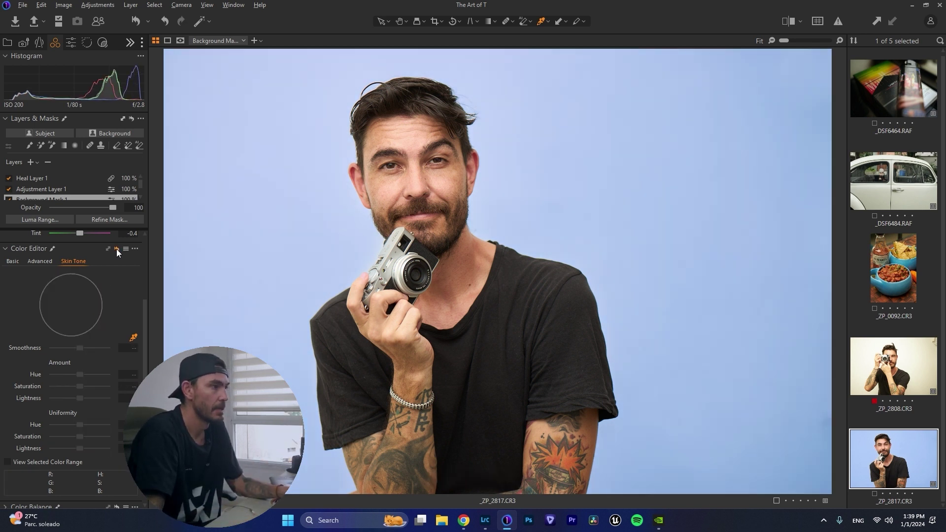
{"action": "key", "text": "ctrl+z"}
{"action": "left_click", "coordinate": [117, 249]}
{"action": "key", "text": "ctrl+z"}
{"action": "left_click", "coordinate": [116, 250]}
{"action": "key", "text": "ctrl+z"}
{"action": "left_click", "coordinate": [116, 249]}
{"action": "key", "text": "ctrl+z"}
{"action": "left_click", "coordinate": [116, 250]}
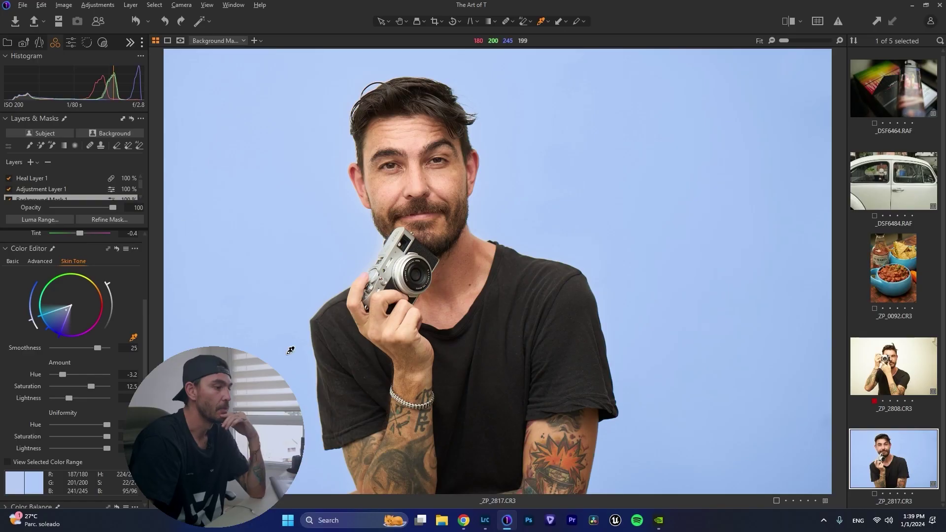
Switch to Lightroom Classic, open the photo of the bean bowl and nachos for editing, and apply Lens Blur to it
{"action": "left_click", "coordinate": [485, 521]}
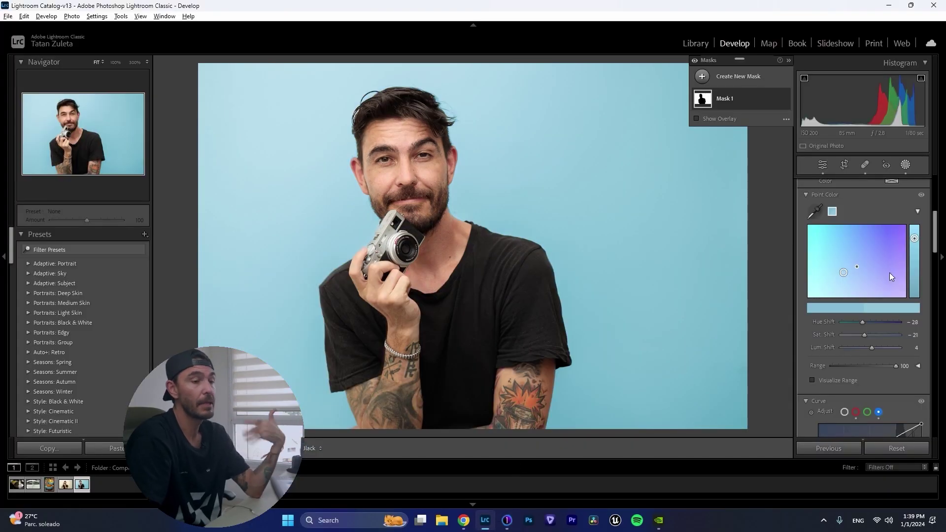
{"action": "scroll", "coordinate": [931, 252], "scroll_direction": "down", "scroll_amount": 10}
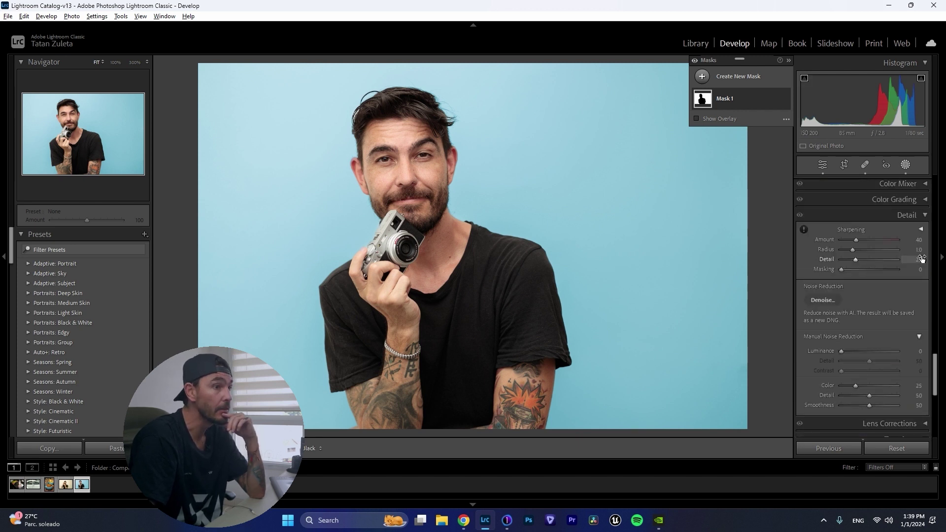
{"action": "scroll", "coordinate": [922, 267], "scroll_direction": "down", "scroll_amount": 10}
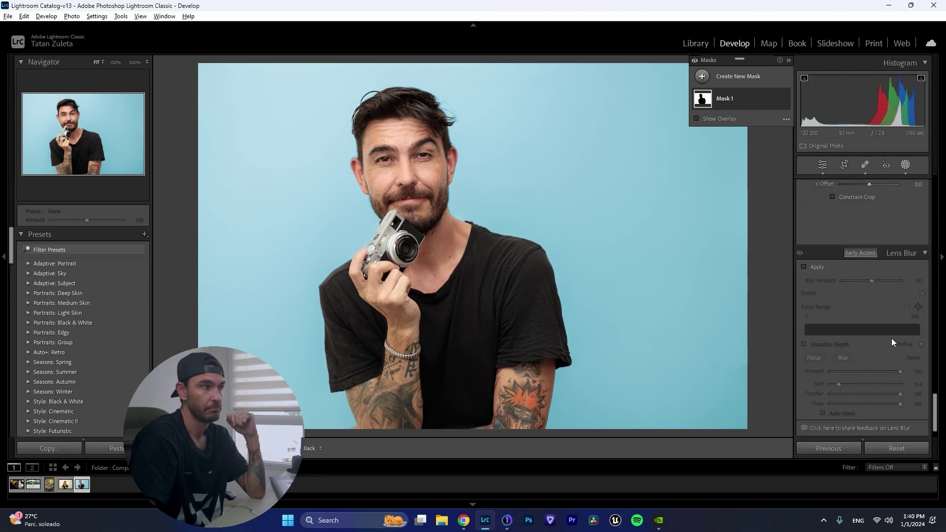
{"action": "left_click", "coordinate": [49, 485]}
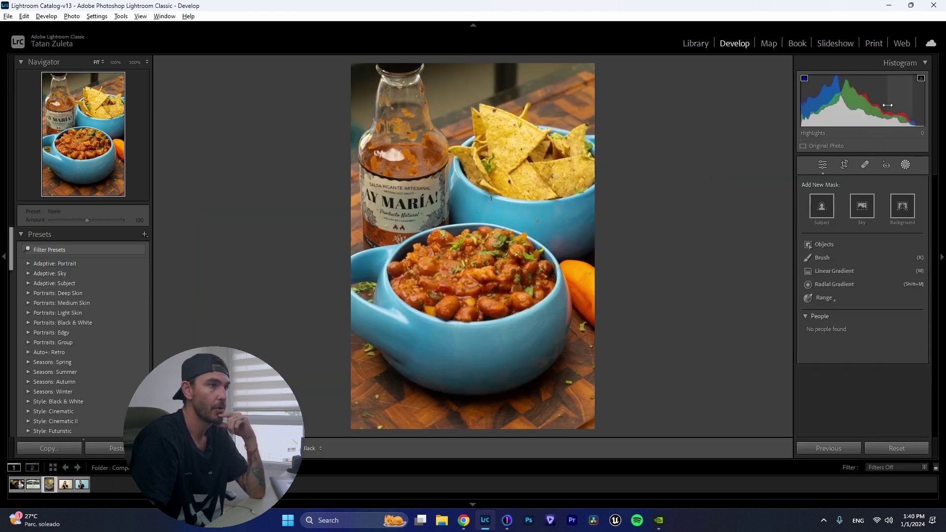
{"action": "left_click", "coordinate": [823, 165]}
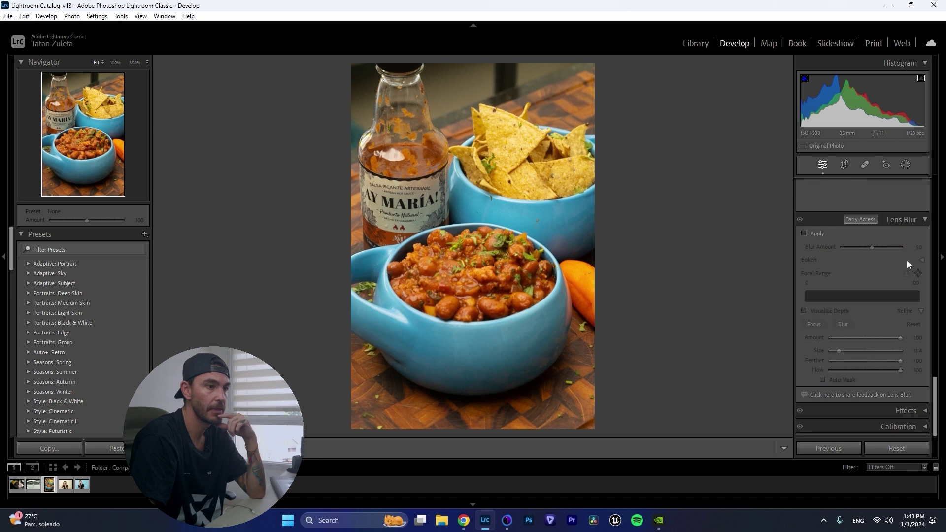
{"action": "left_click", "coordinate": [804, 233]}
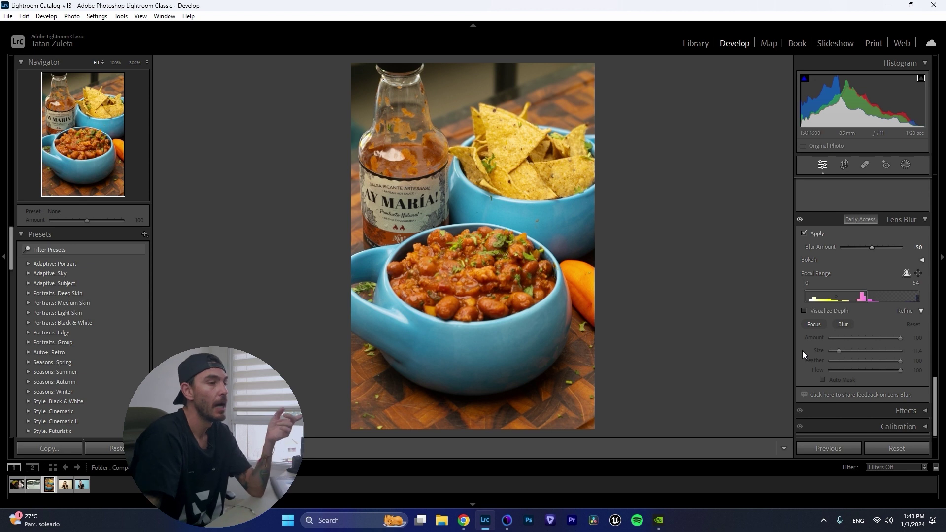
Visualize the Lens Blur depth map and set the focal range to 36–55
{"action": "left_click", "coordinate": [804, 311]}
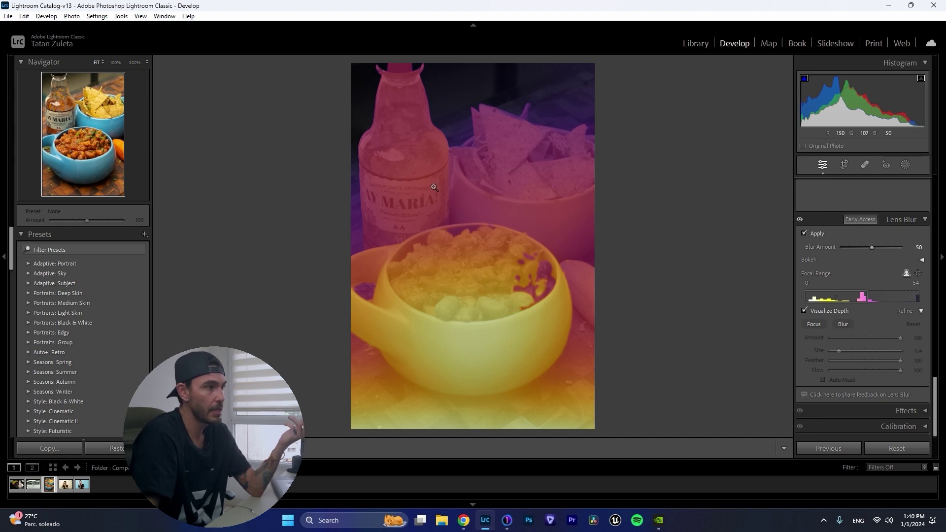
{"action": "left_click_drag", "start_coordinate": [835, 297], "coordinate": [874, 298]}
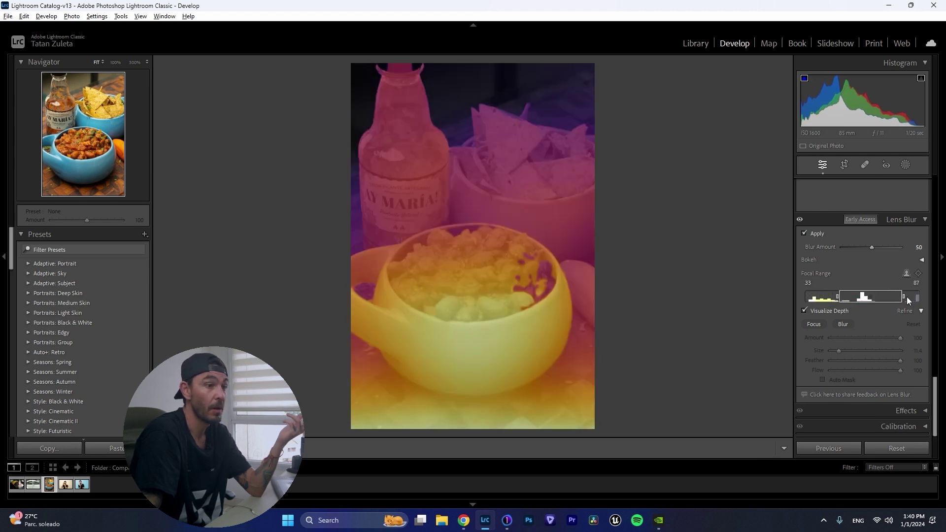
{"action": "left_click_drag", "start_coordinate": [907, 297], "coordinate": [857, 297]}
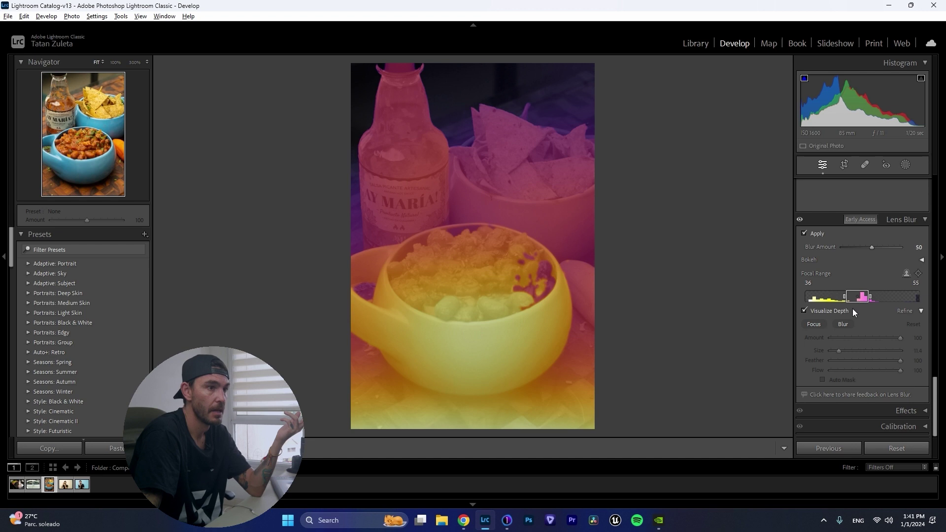
Set the Lens Blur amount to 75 with the depth map hidden, and extend the focal range to 36–65
{"action": "left_click_drag", "start_coordinate": [871, 247], "coordinate": [886, 248]}
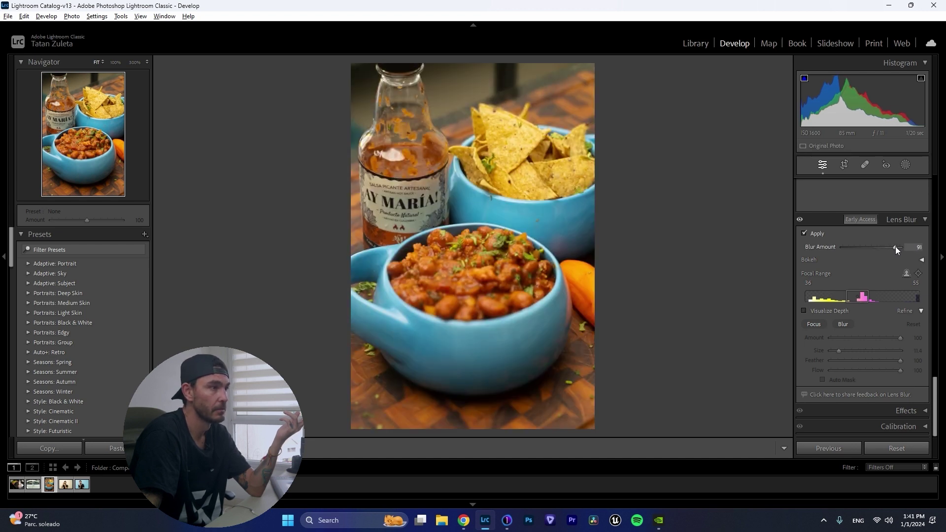
{"action": "mouse_move", "coordinate": [896, 247]}
{"action": "left_mouse_down"}
{"action": "mouse_move", "coordinate": [836, 259]}
{"action": "mouse_move", "coordinate": [888, 249]}
{"action": "left_mouse_up"}
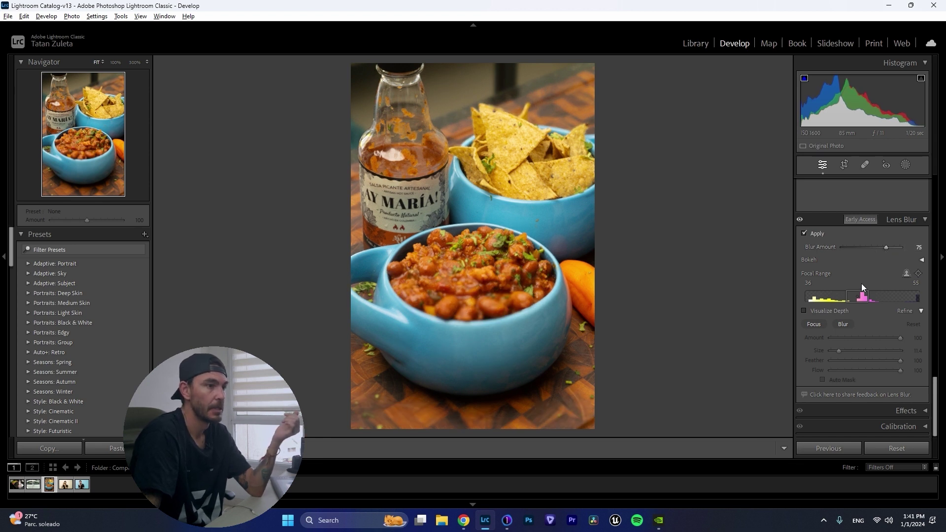
{"action": "left_click_drag", "start_coordinate": [871, 298], "coordinate": [883, 298]}
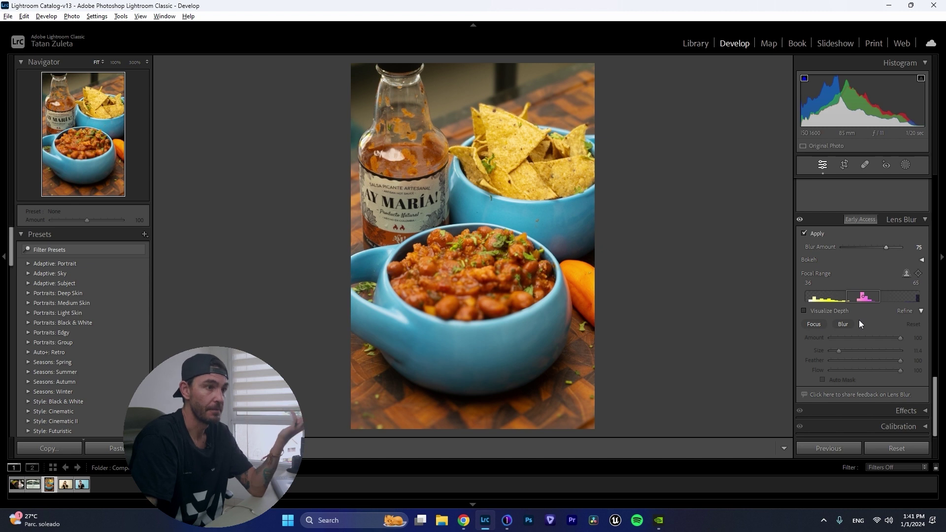
Zoom in on the sauce bottle's label, open the AI Denoise preview and set the Denoise amount to 79
{"action": "scroll", "coordinate": [859, 323], "scroll_direction": "up", "scroll_amount": 4}
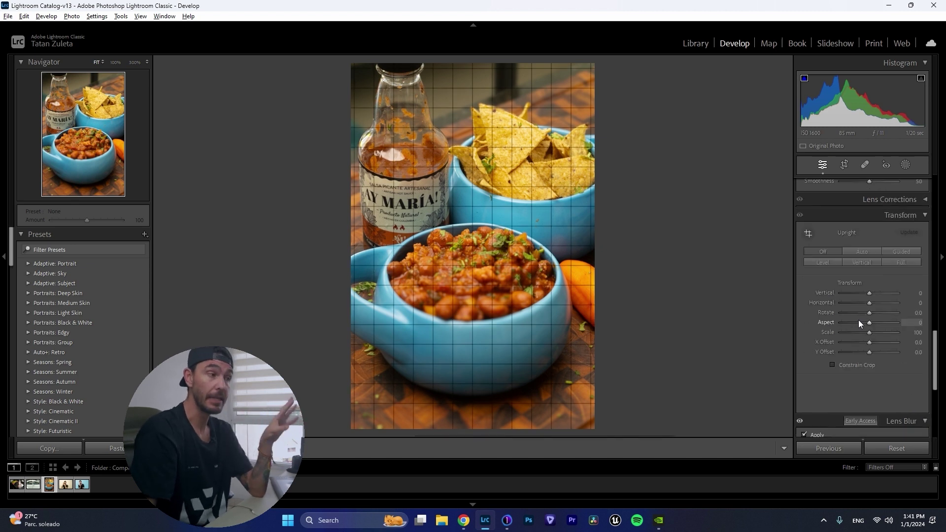
{"action": "scroll", "coordinate": [859, 320], "scroll_direction": "up", "scroll_amount": 10}
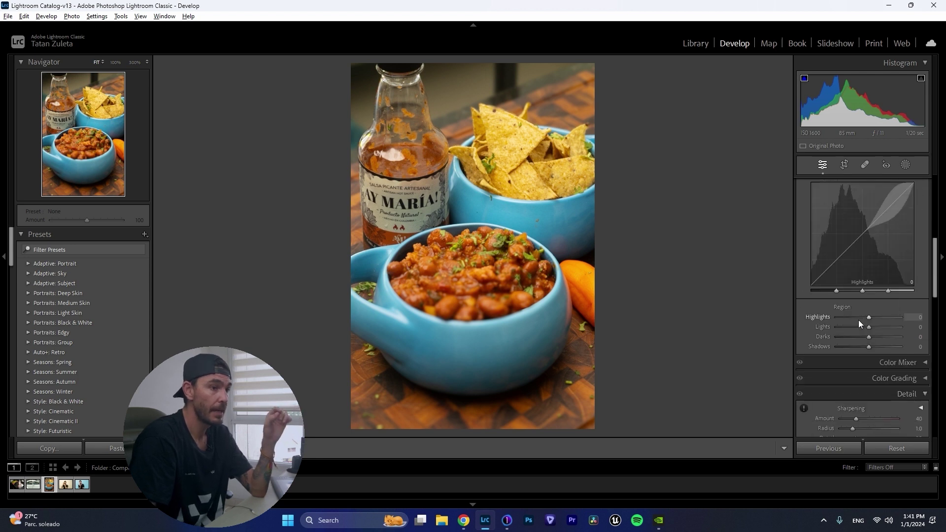
{"action": "scroll", "coordinate": [859, 320], "scroll_direction": "down", "scroll_amount": 12}
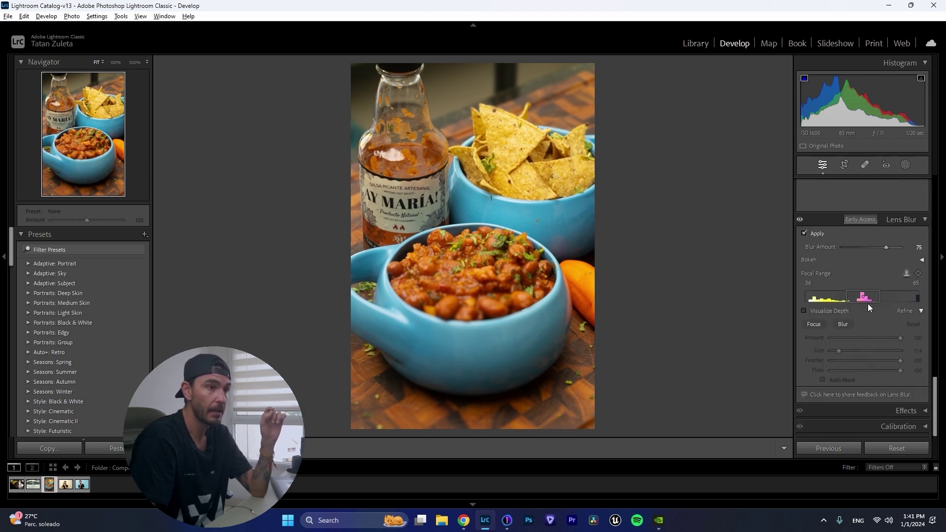
{"action": "left_click", "coordinate": [924, 219]}
{"action": "scroll", "coordinate": [888, 305], "scroll_direction": "up", "scroll_amount": 5}
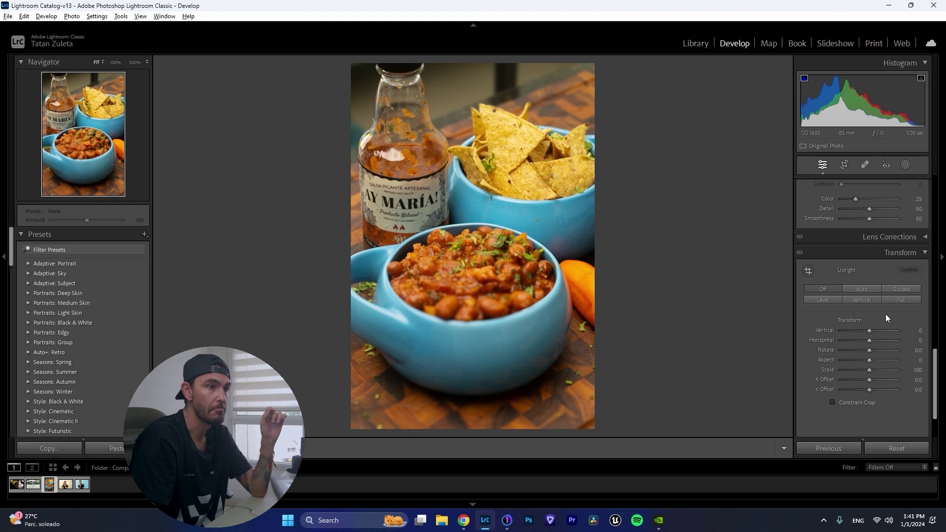
{"action": "left_click", "coordinate": [400, 187]}
{"action": "left_click", "coordinate": [824, 298]}
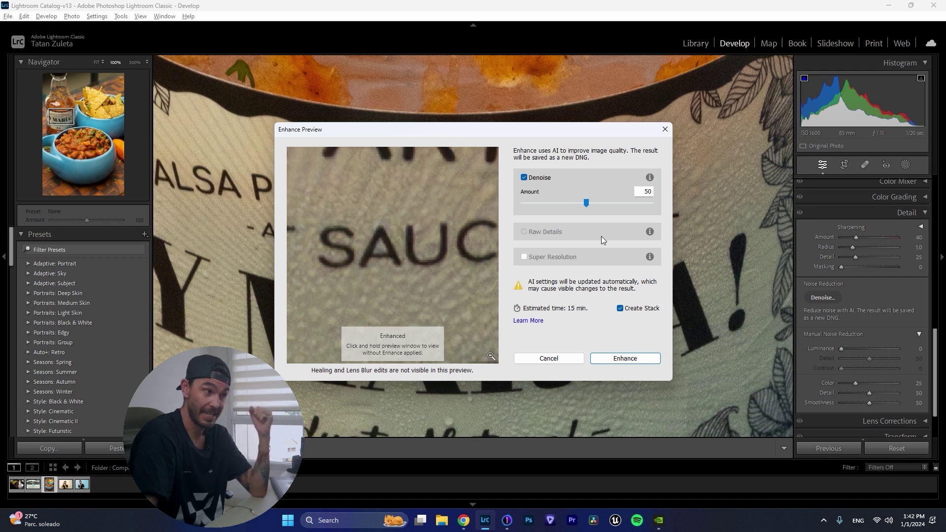
{"action": "left_click_drag", "start_coordinate": [588, 210], "coordinate": [625, 209]}
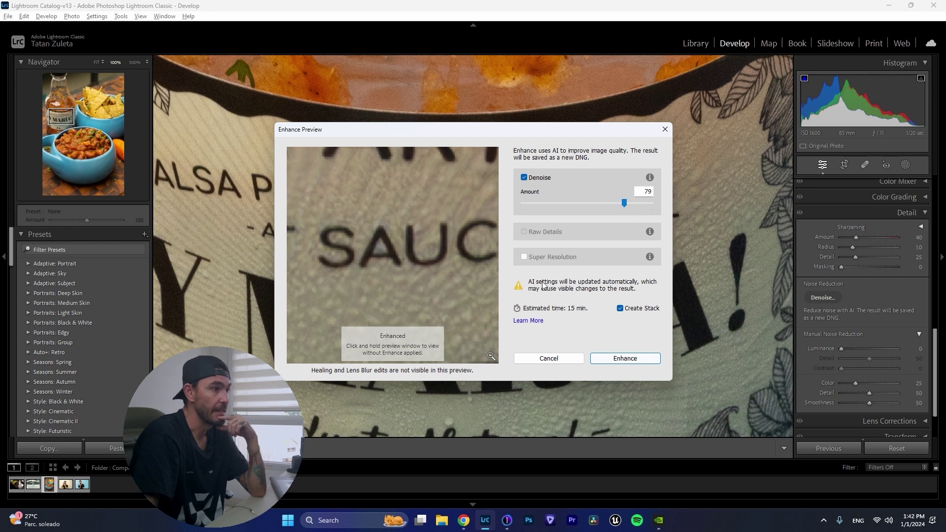